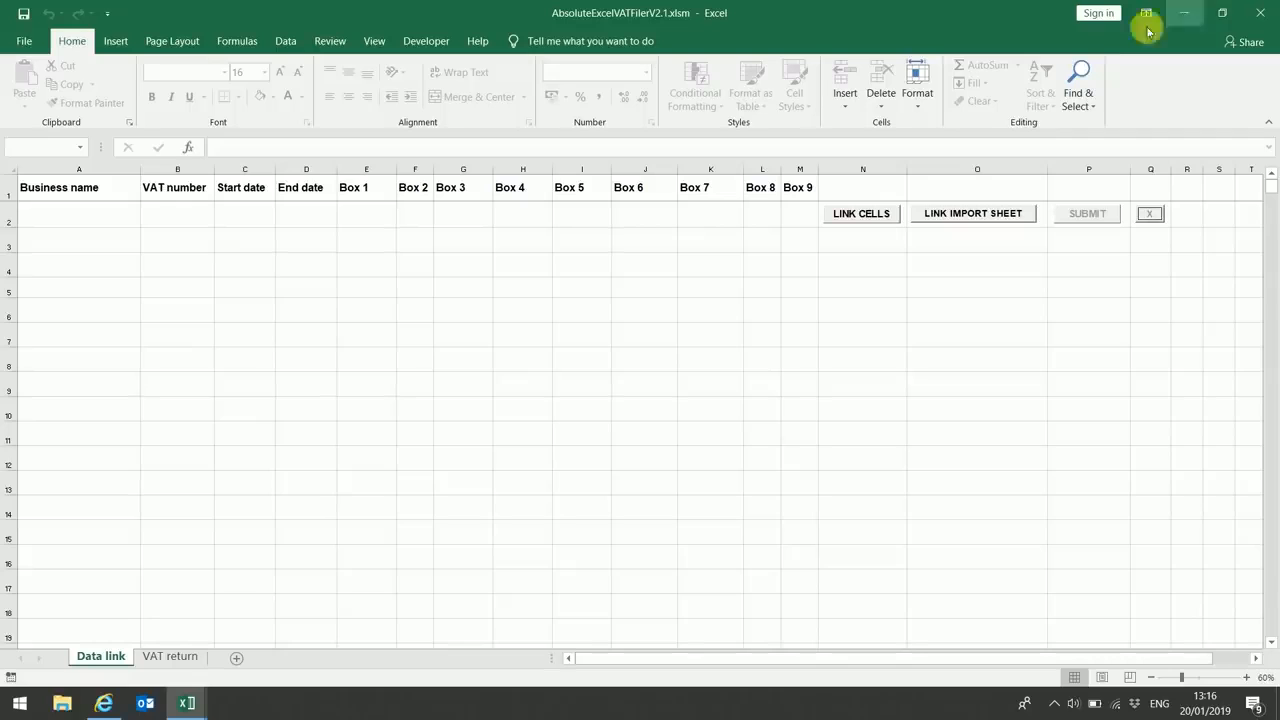
# Step: Start linking cells in the Data link sheet and link Business name to cell B1 of the Cash Book sheet in cashbook.xlsx
pyautogui.moveTo(185, 706)
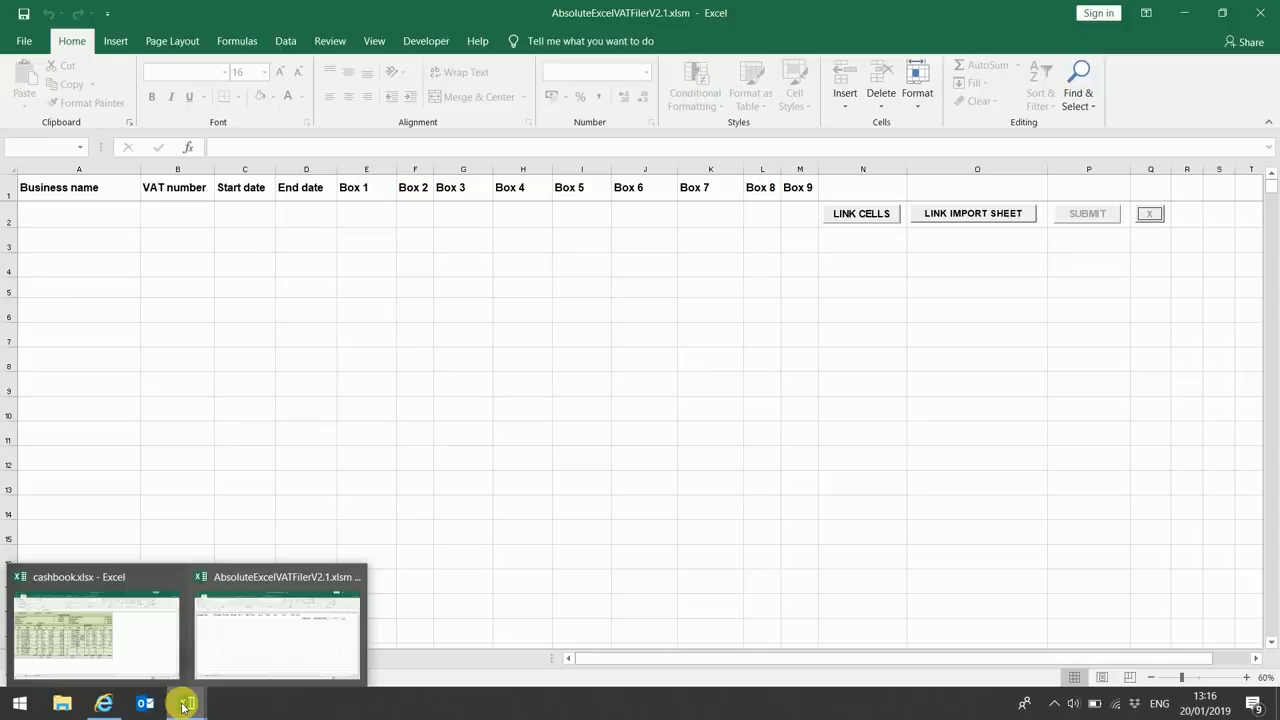
pyautogui.click(862, 214)
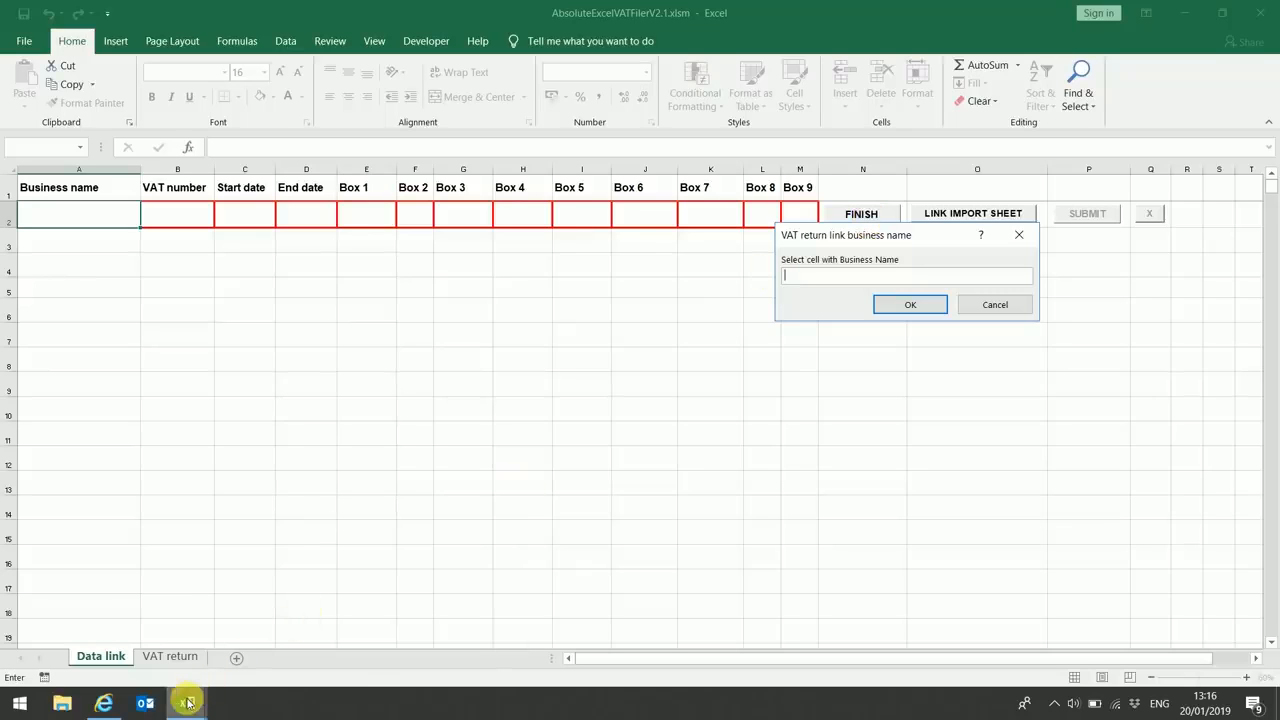
pyautogui.click(155, 646)
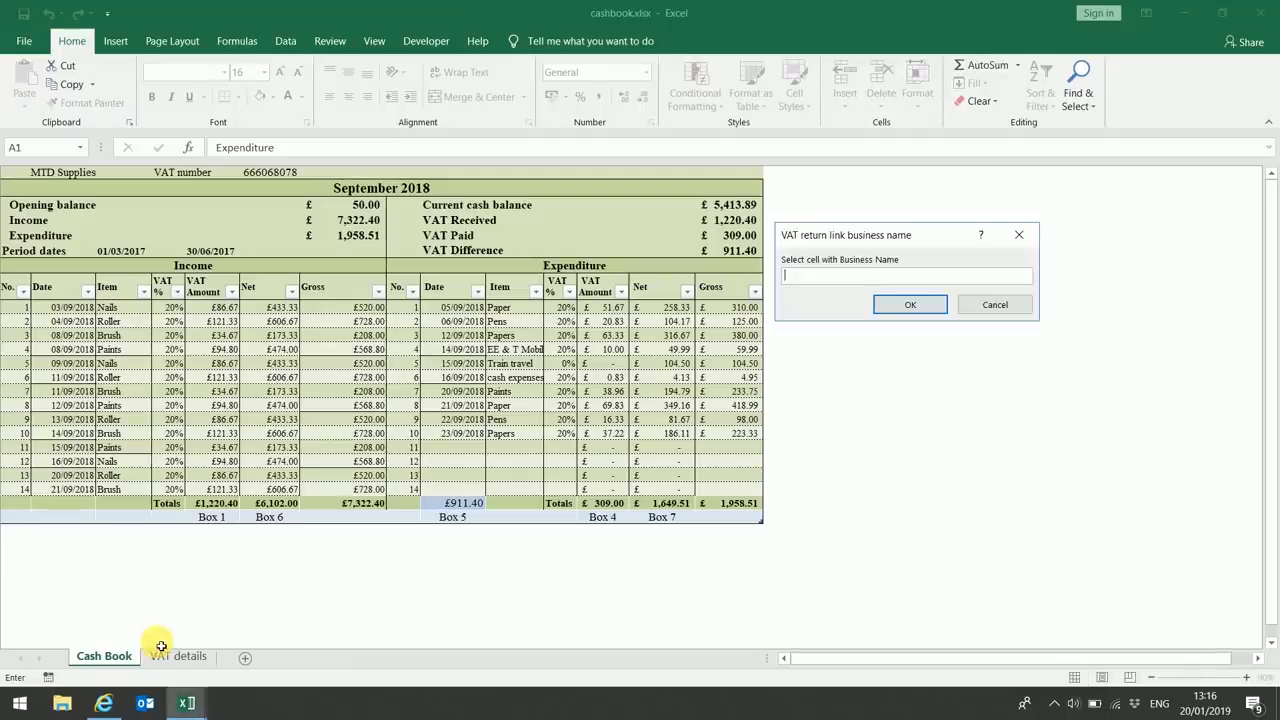
pyautogui.click(77, 180)
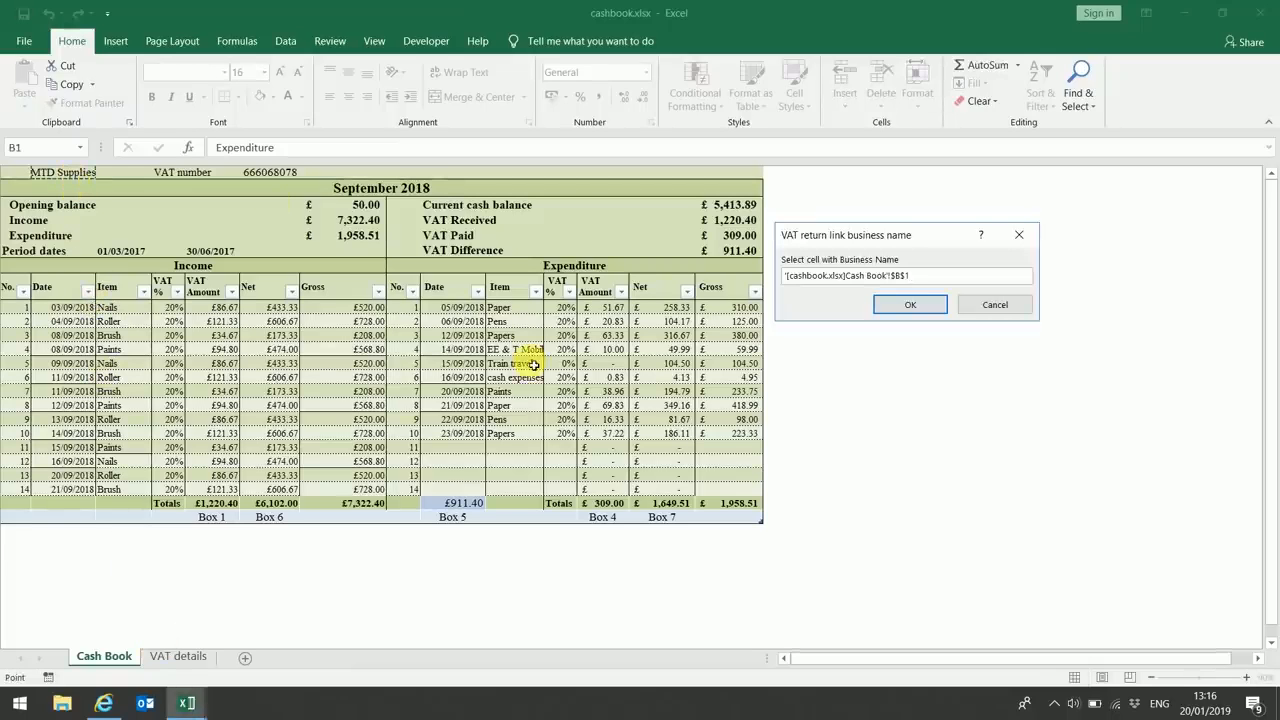
pyautogui.click(905, 310)
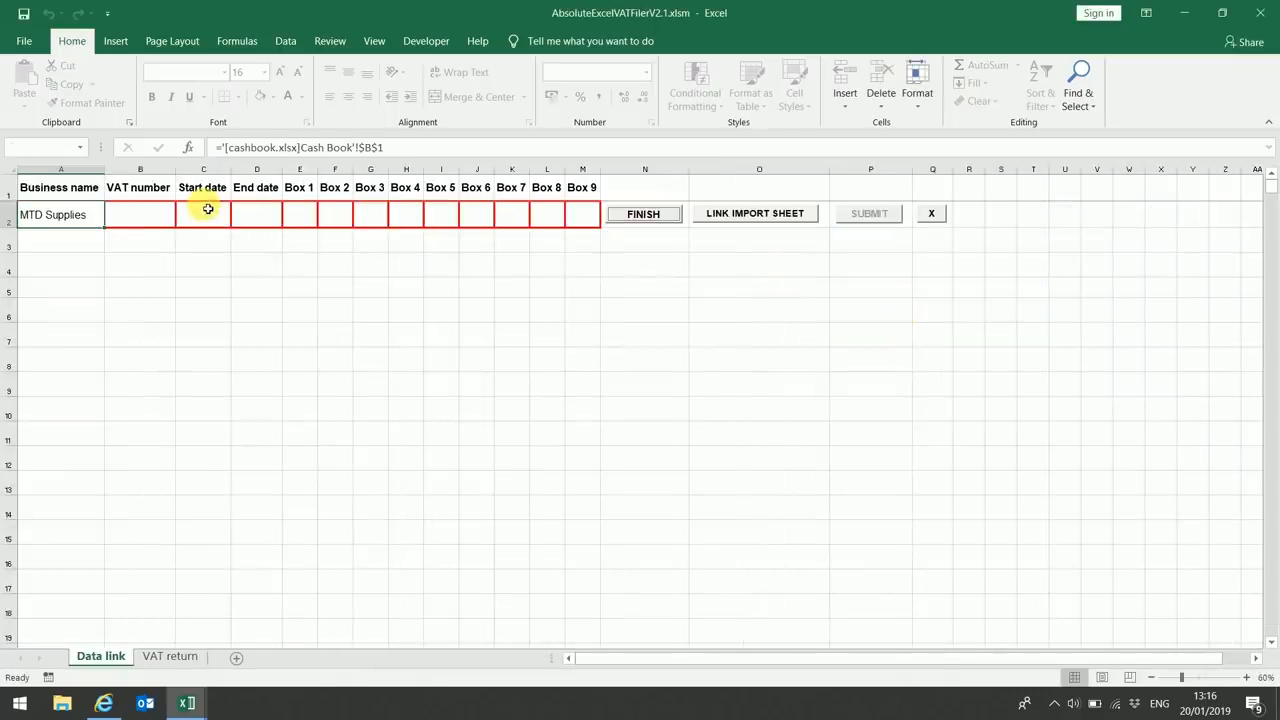
# Step: Link the VAT number cell to F1 of the Cash Book sheet in cashbook.xlsx, then return to the VAT filer workbook
pyautogui.click(158, 215)
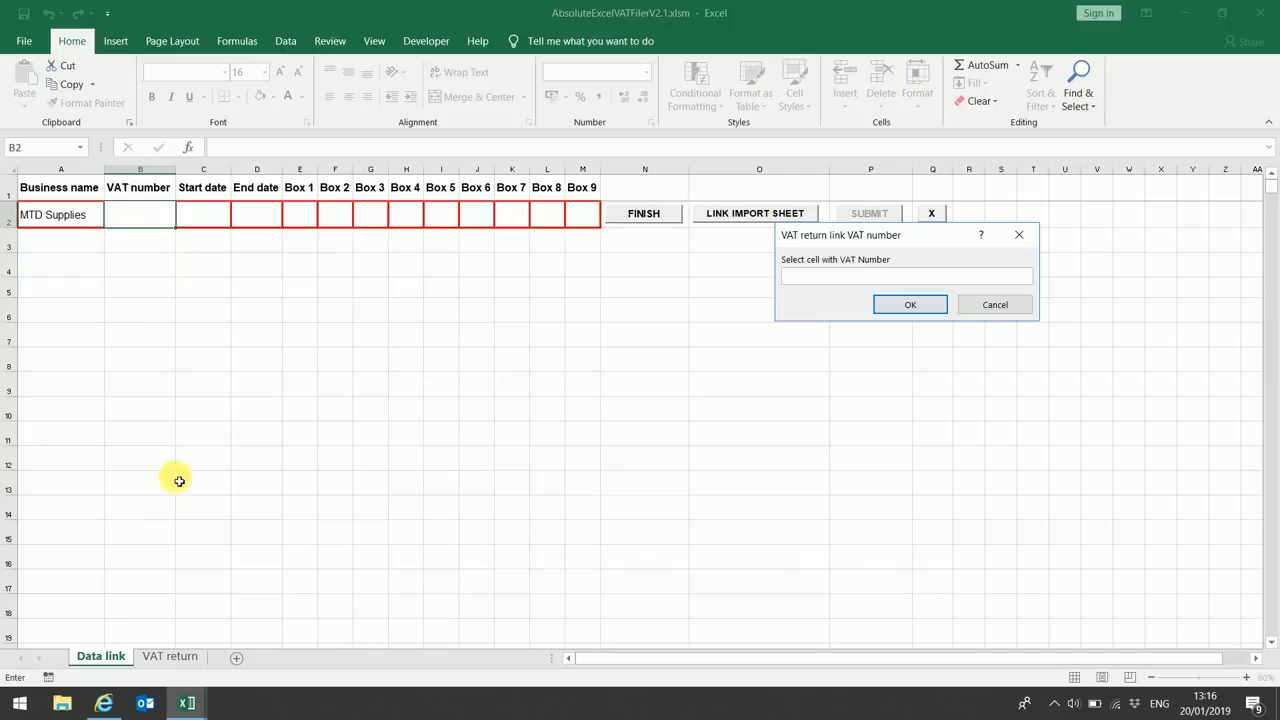
pyautogui.moveTo(187, 705)
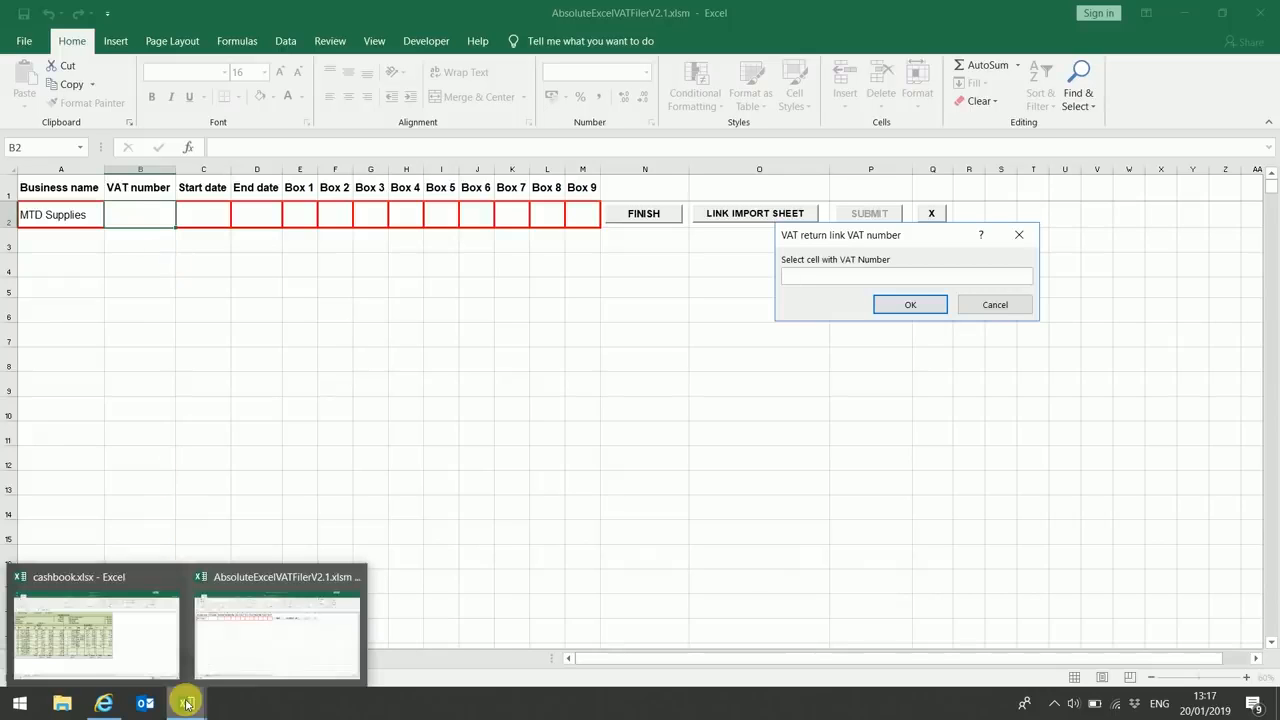
pyautogui.click(150, 652)
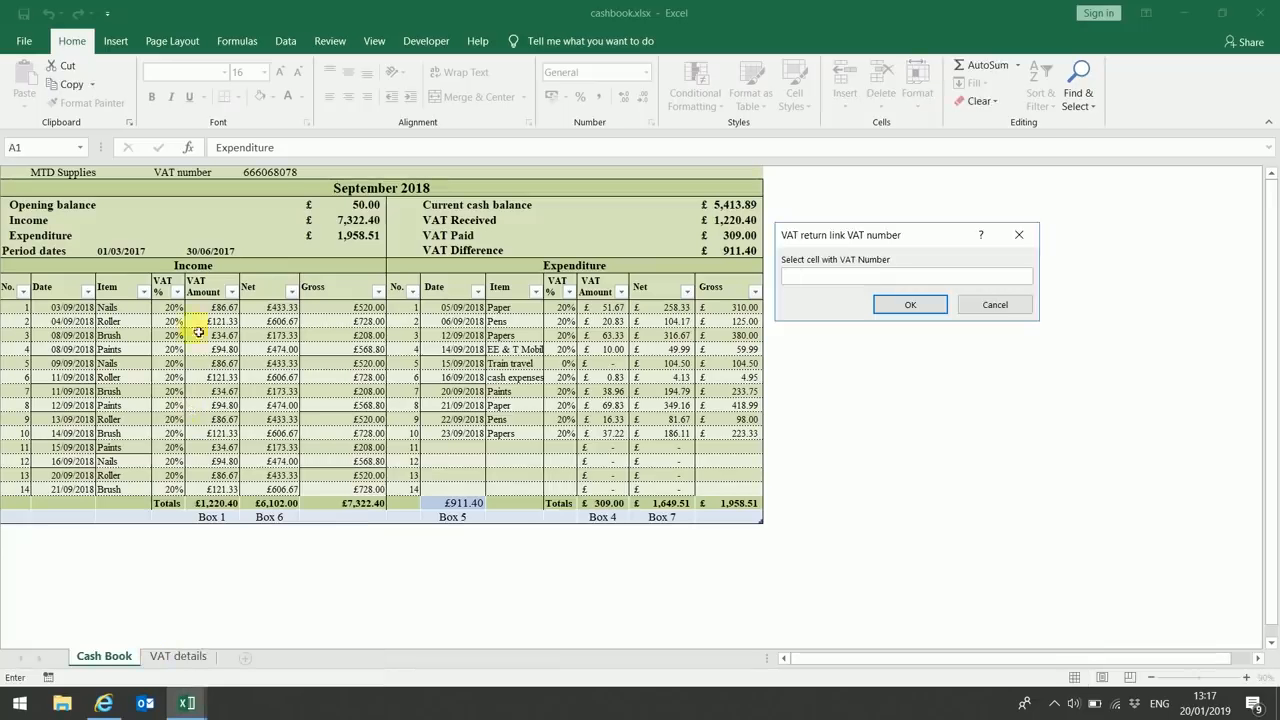
pyautogui.click(280, 172)
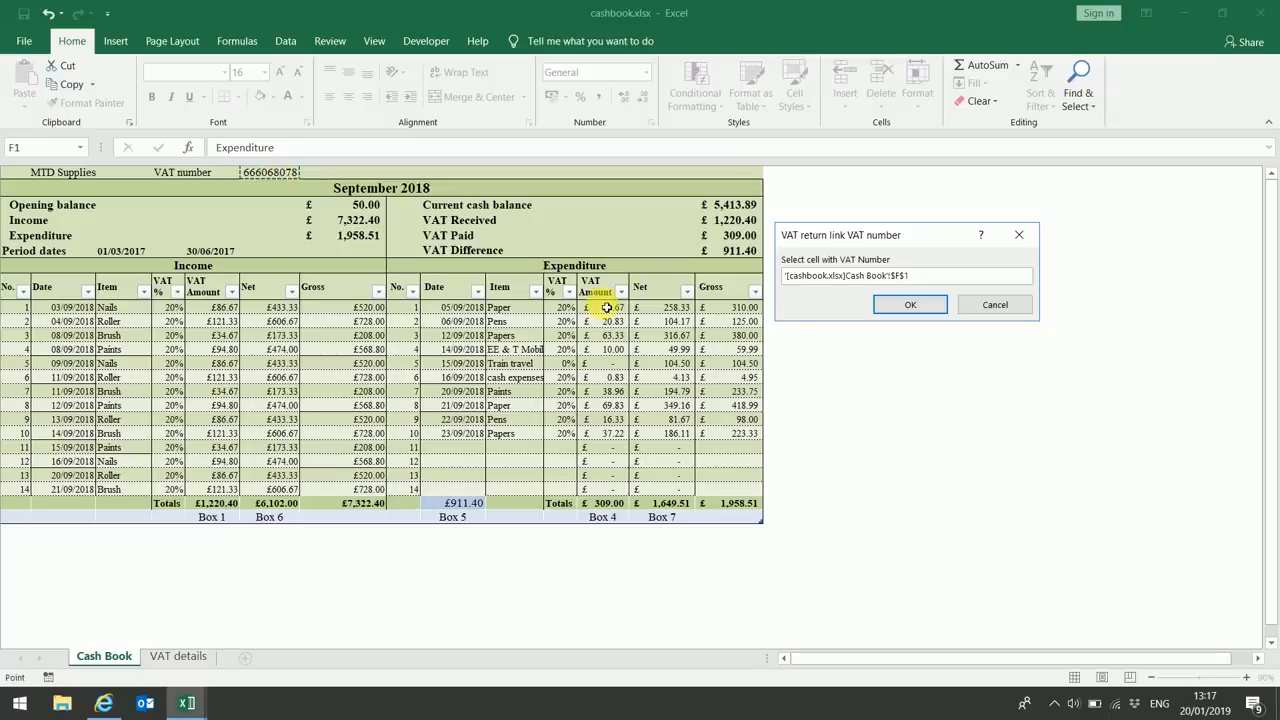
pyautogui.click(896, 311)
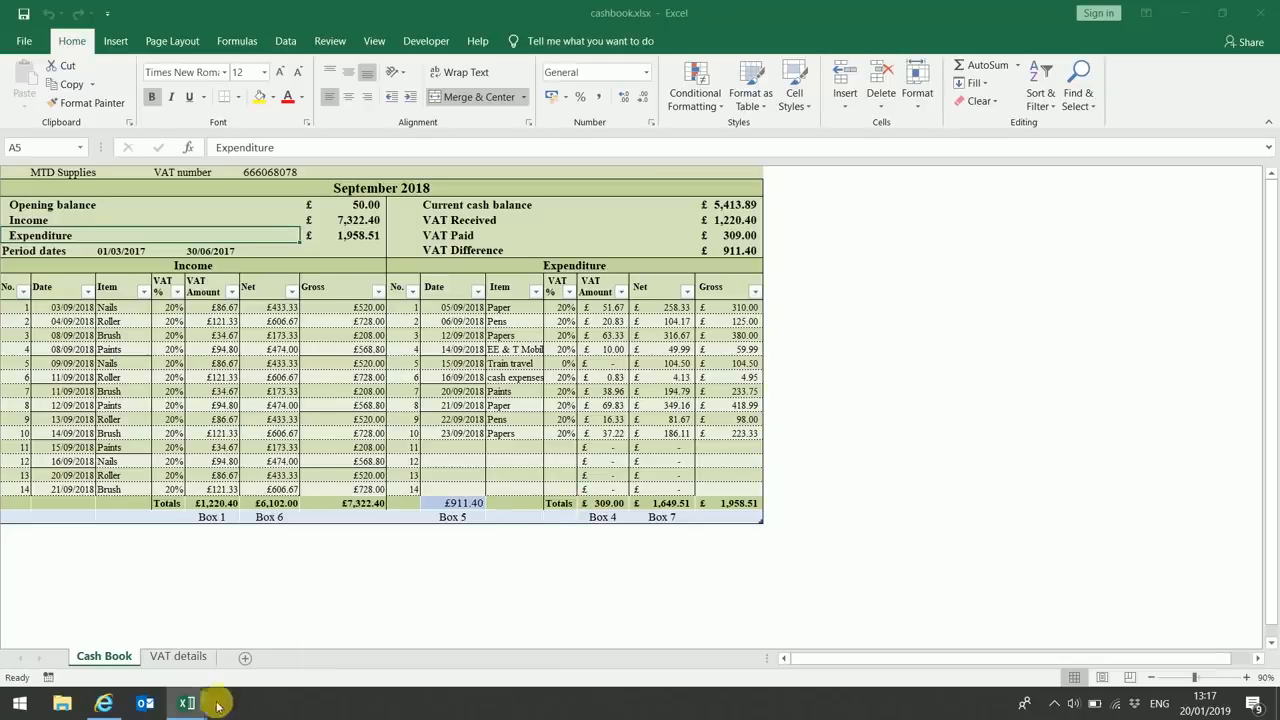
pyautogui.moveTo(205, 705)
pyautogui.click(238, 655)
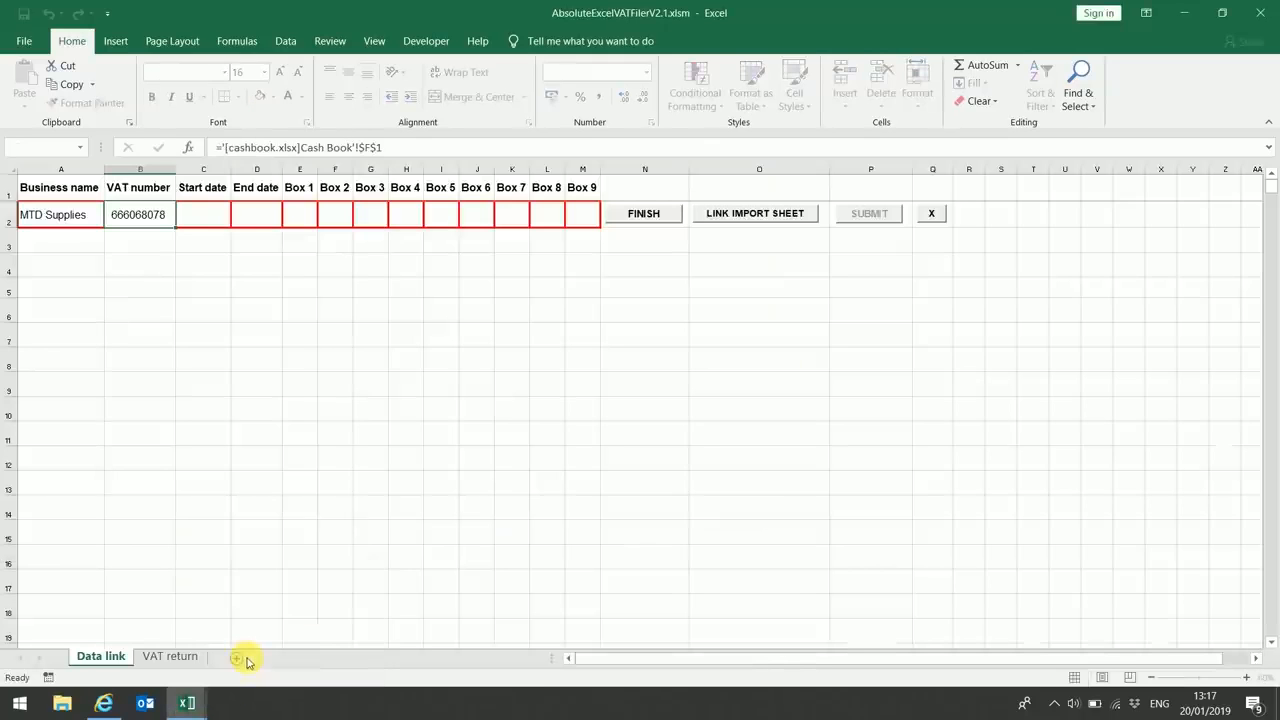
# Step: Link the Start date cell to the first period date, C6, on the Cash Book sheet and return to the VAT filer workbook
pyautogui.click(212, 221)
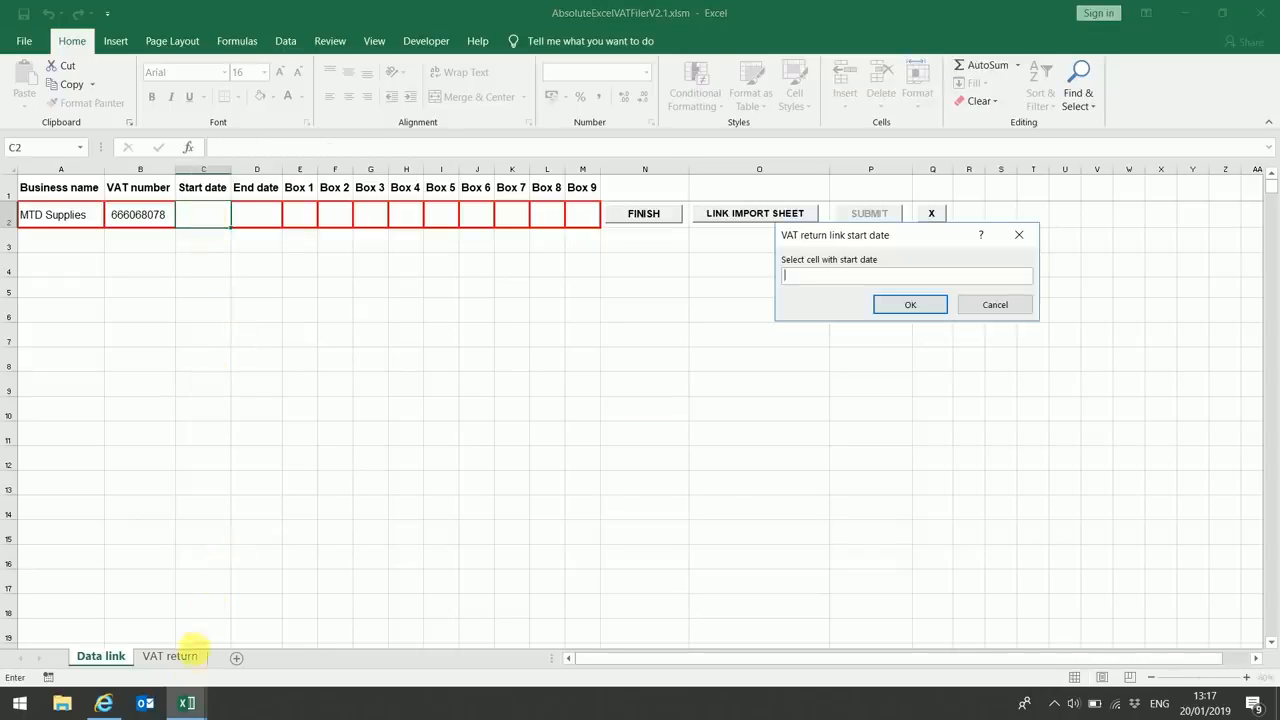
pyautogui.moveTo(183, 700)
pyautogui.click(157, 660)
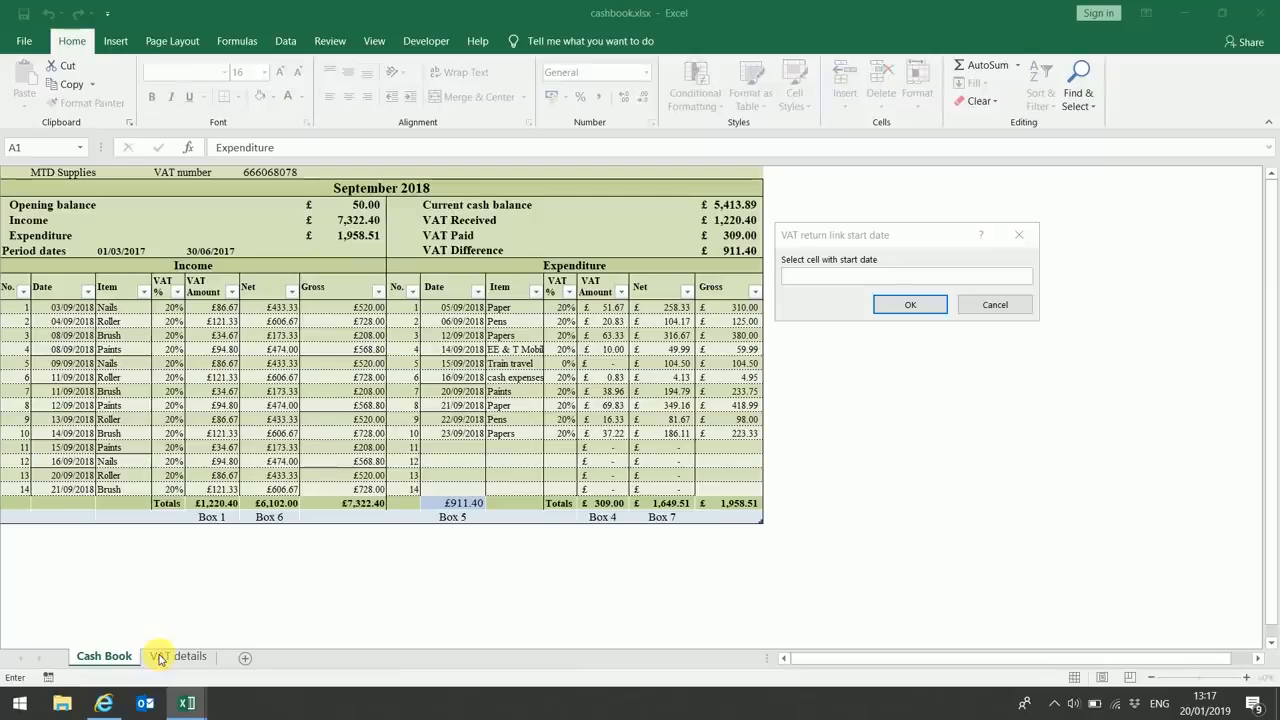
pyautogui.click(119, 258)
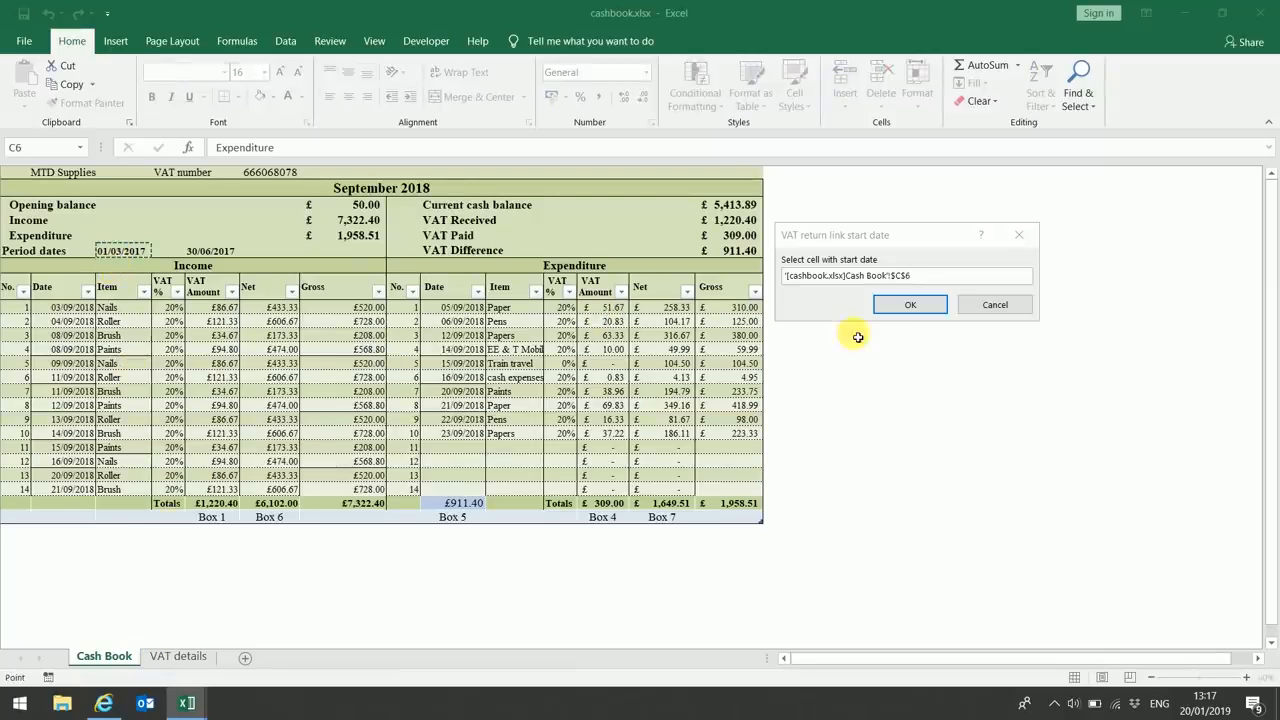
pyautogui.click(898, 305)
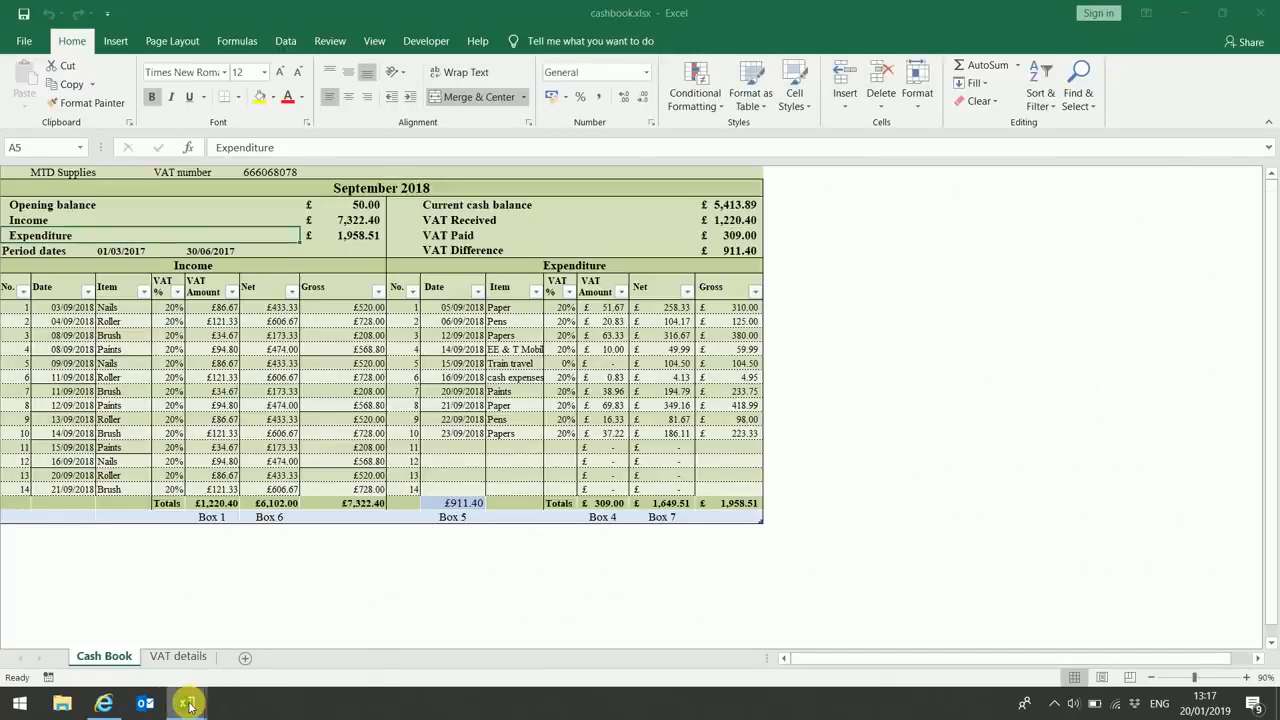
pyautogui.moveTo(188, 705)
pyautogui.click(254, 645)
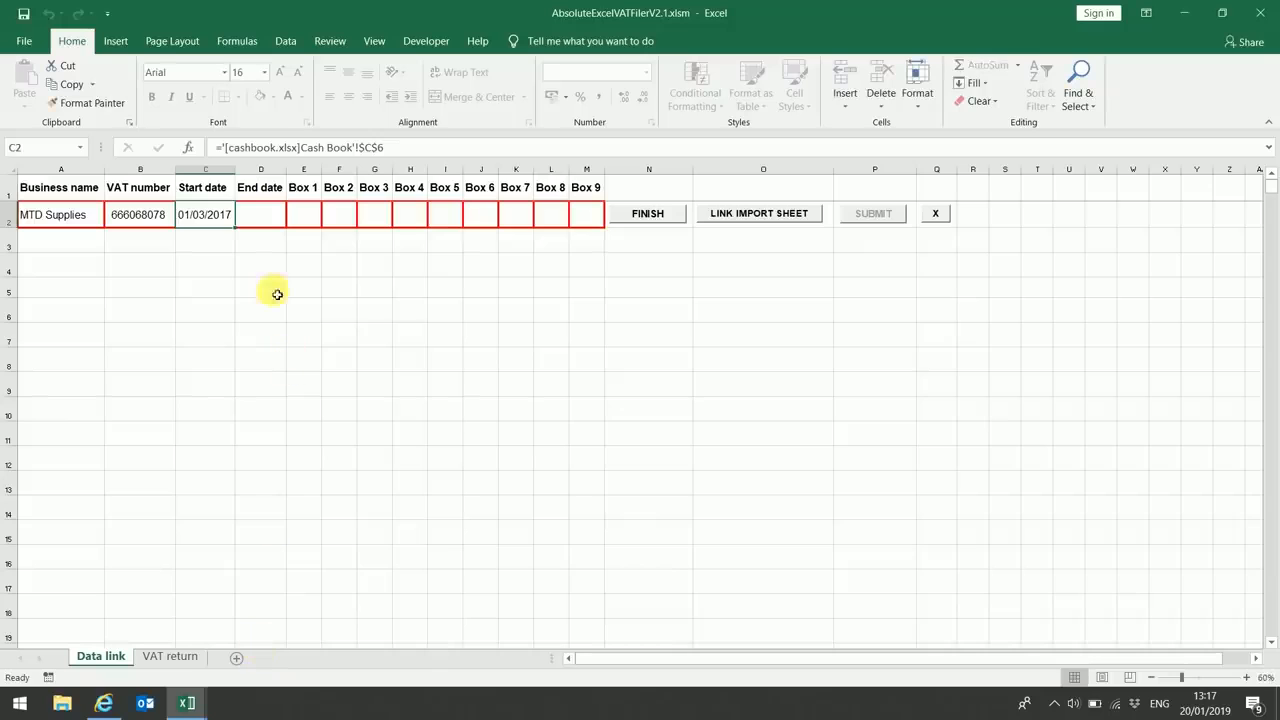
# Step: Link the End date cell to the second period date, E6, on the Cash Book sheet and return to the VAT filer workbook
pyautogui.click(272, 227)
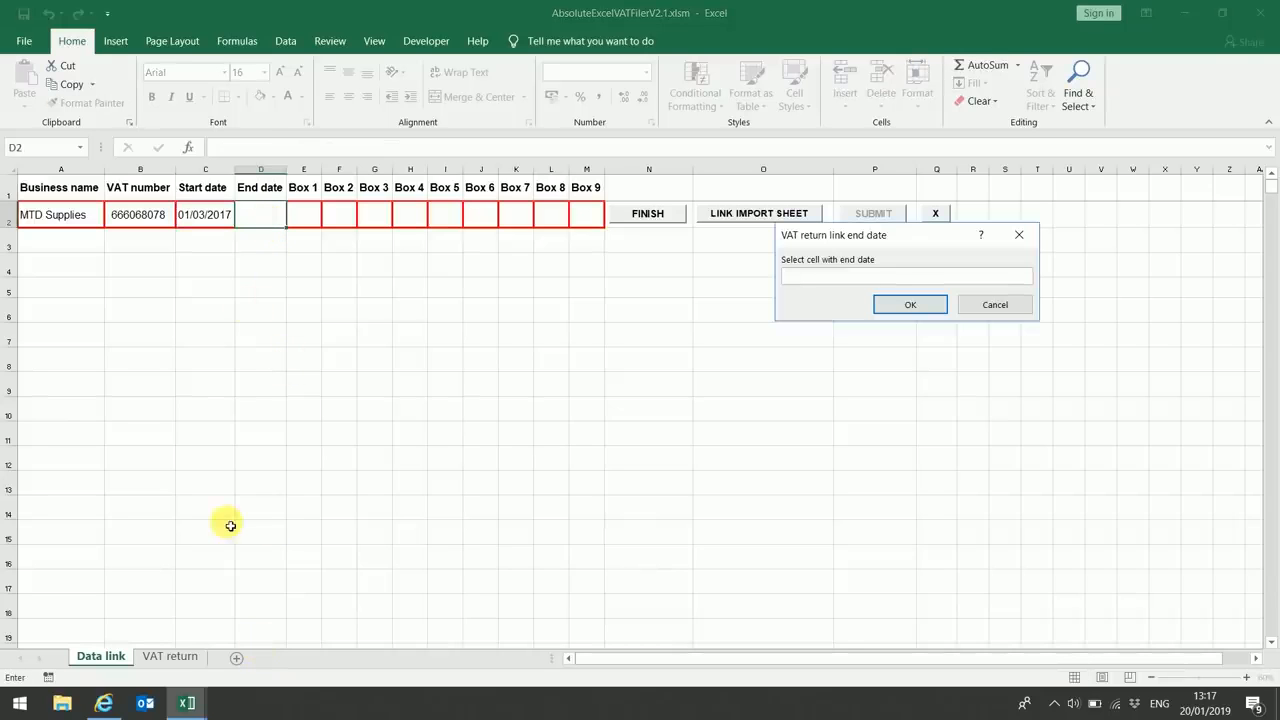
pyautogui.moveTo(186, 700)
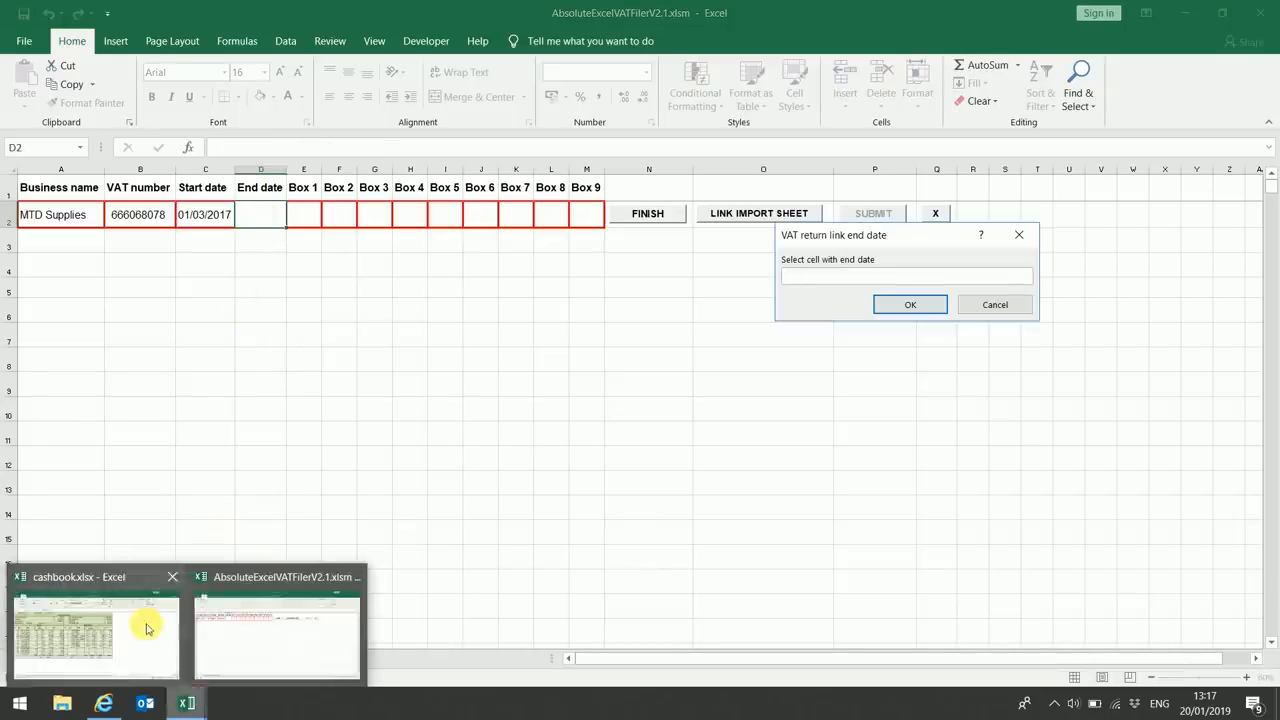
pyautogui.click(145, 625)
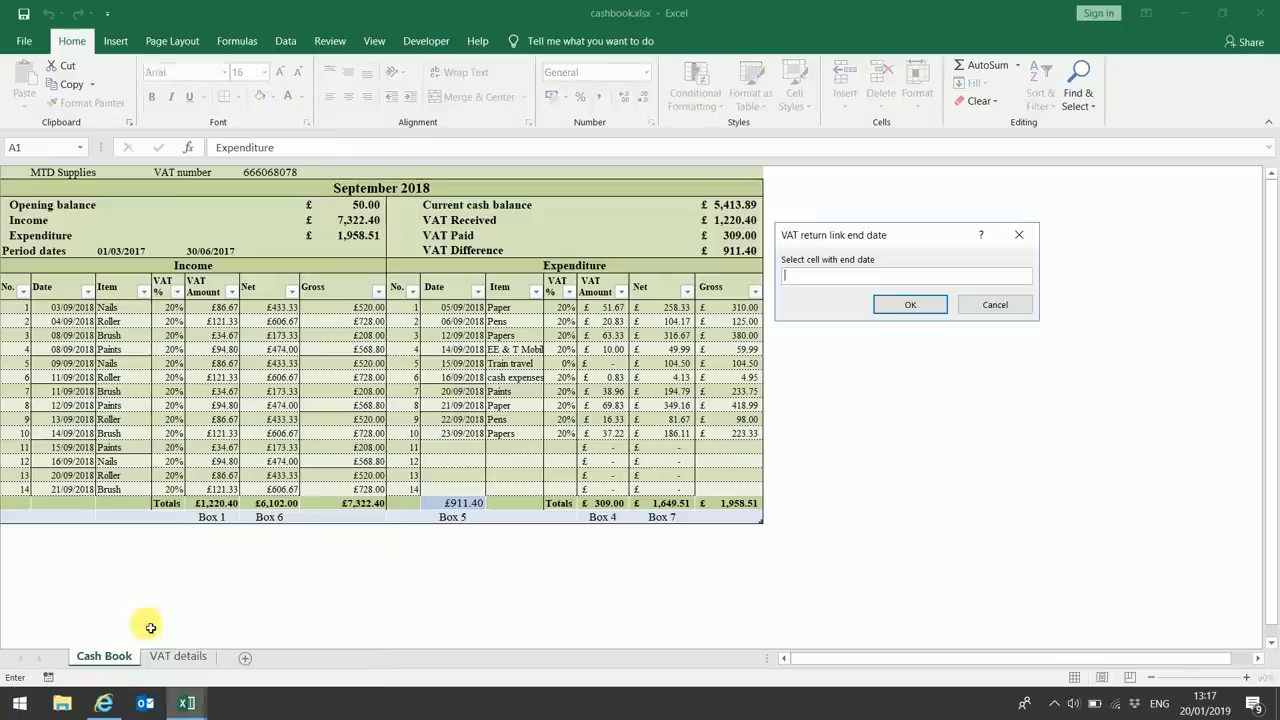
pyautogui.click(224, 258)
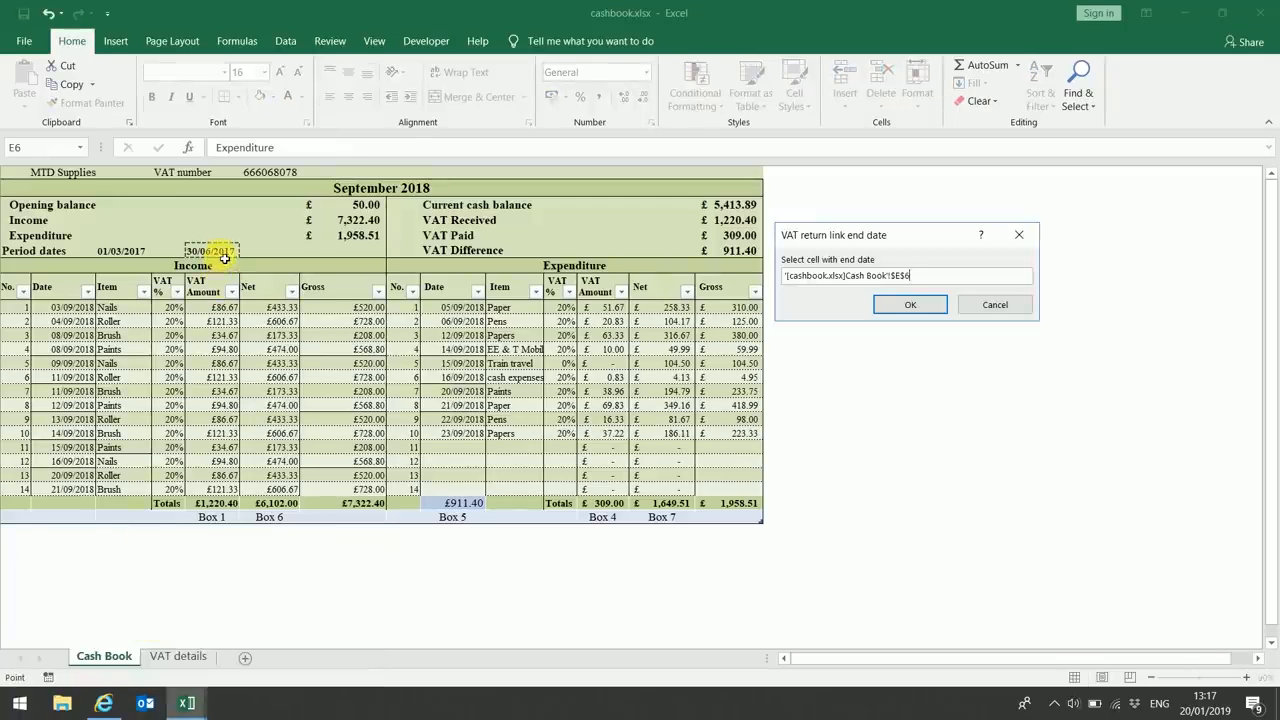
pyautogui.click(905, 305)
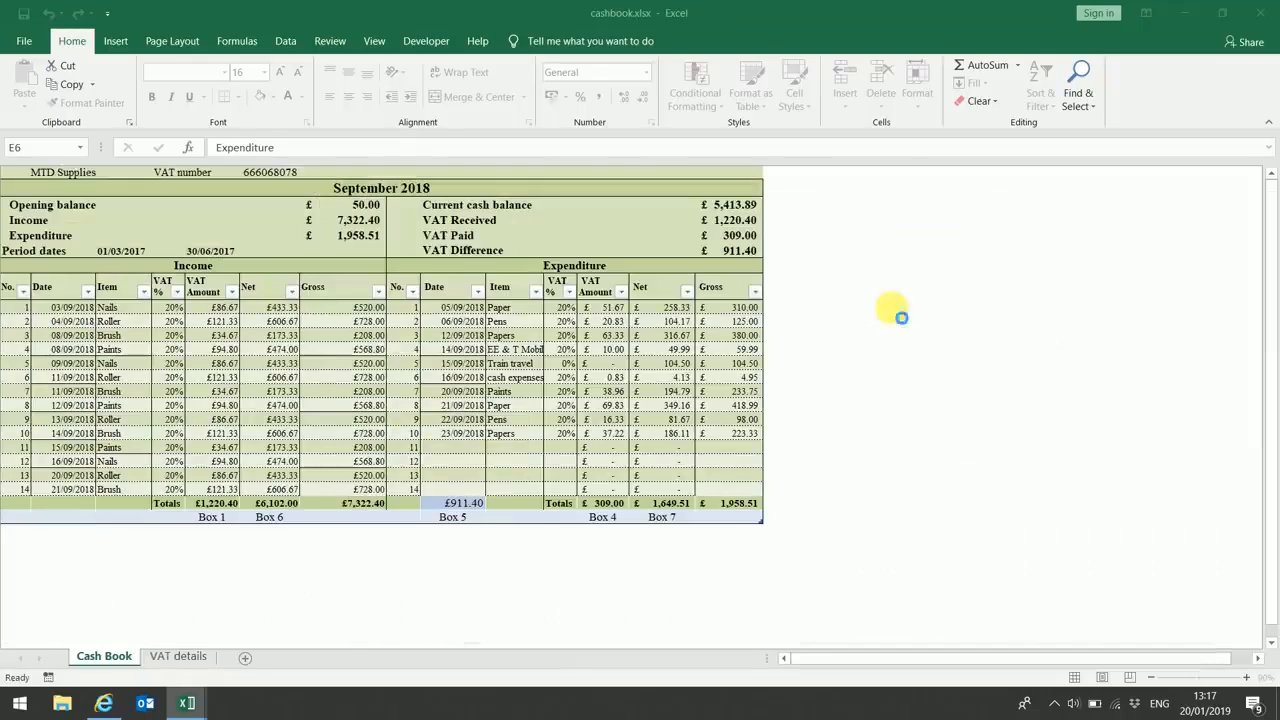
pyautogui.moveTo(186, 700)
pyautogui.click(237, 651)
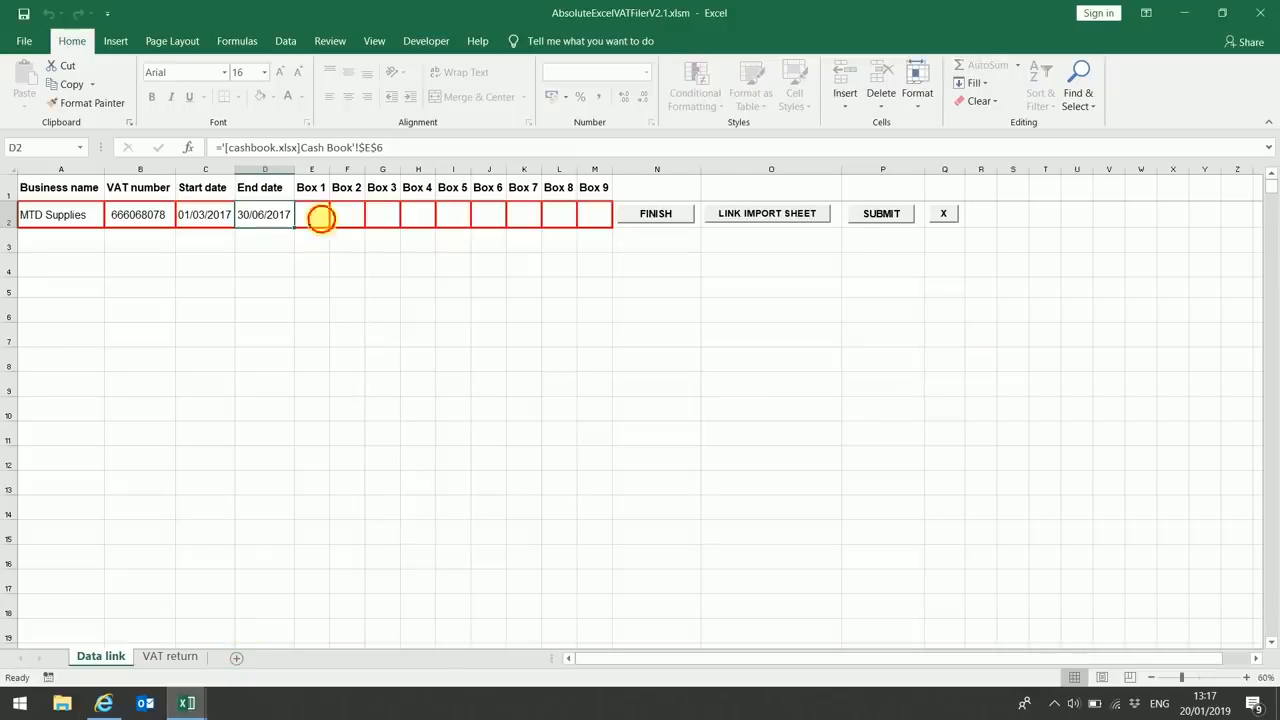
# Step: Link Box 1 to the income VAT total in cell E30 of the Cash Book sheet and return to the VAT filer workbook
pyautogui.click(320, 218)
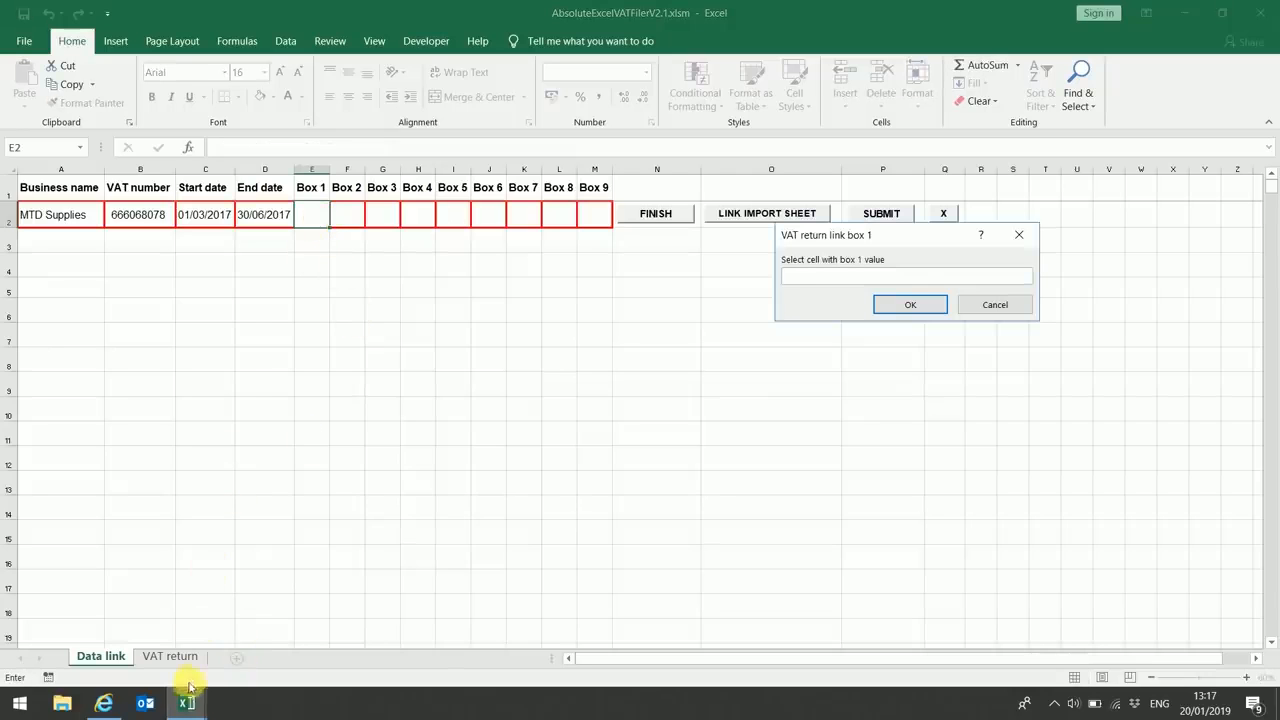
pyautogui.moveTo(188, 703)
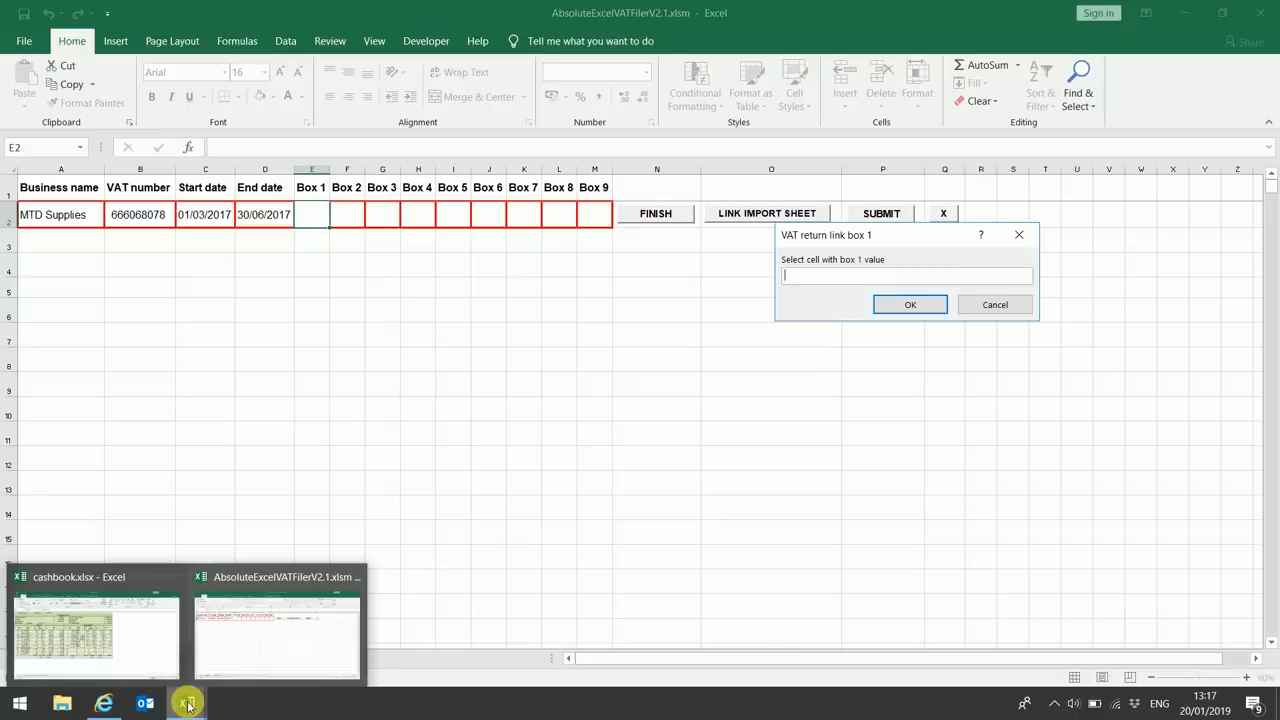
pyautogui.click(150, 660)
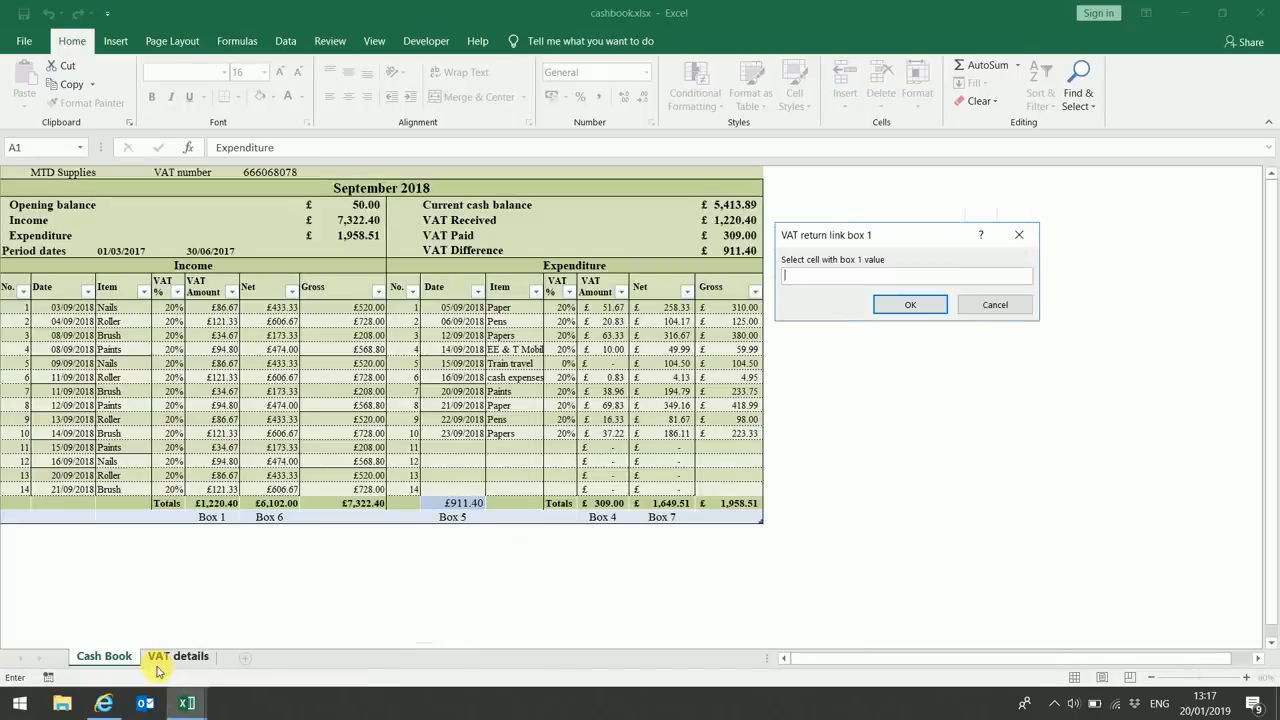
pyautogui.click(222, 506)
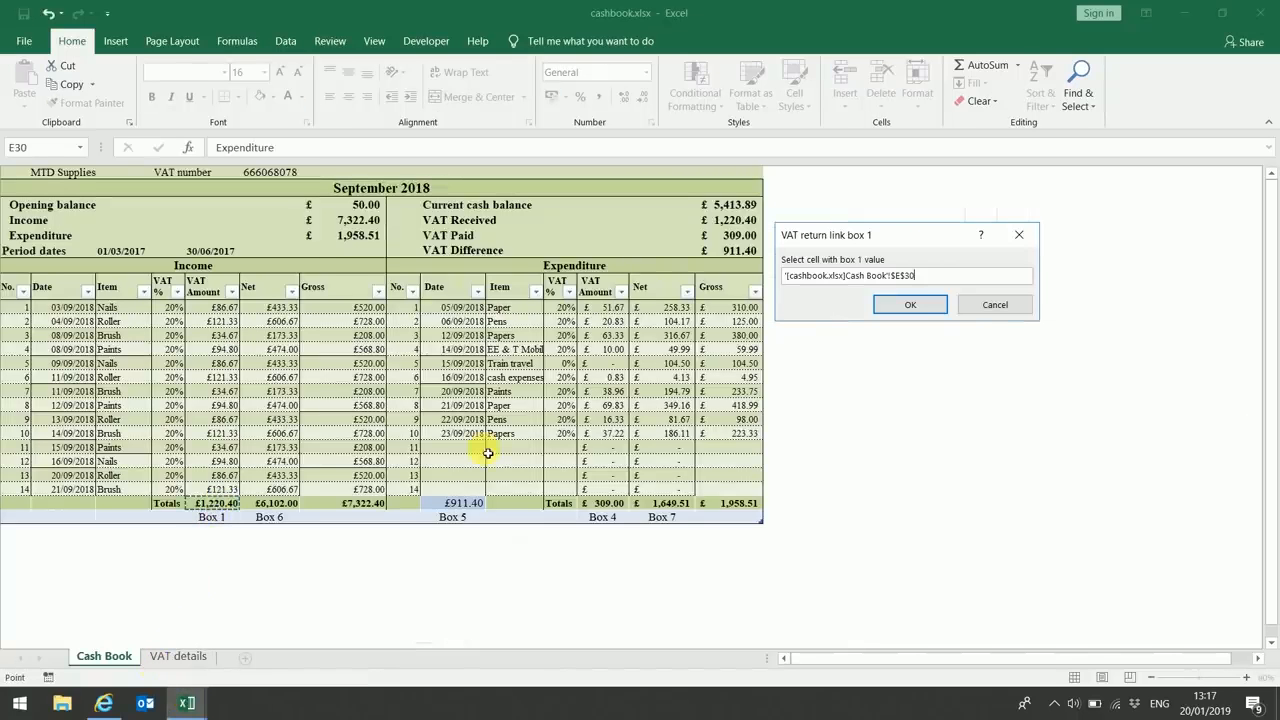
pyautogui.click(900, 312)
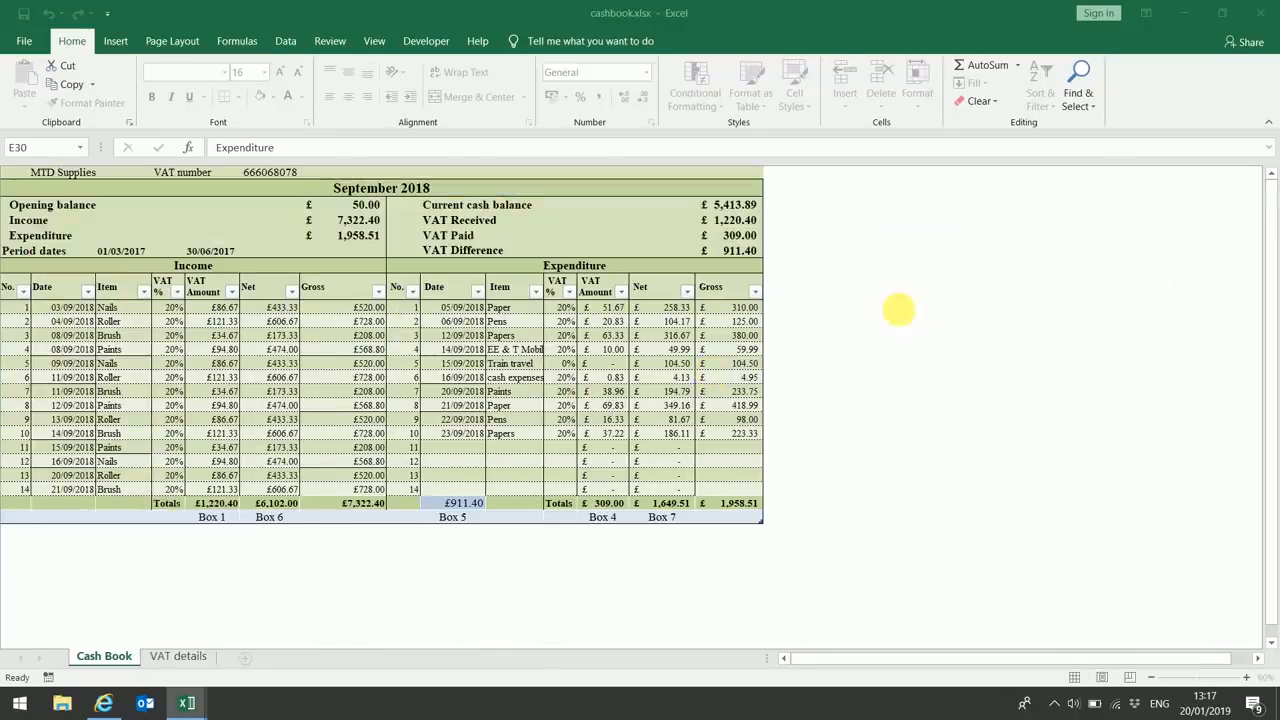
pyautogui.moveTo(188, 701)
pyautogui.click(247, 662)
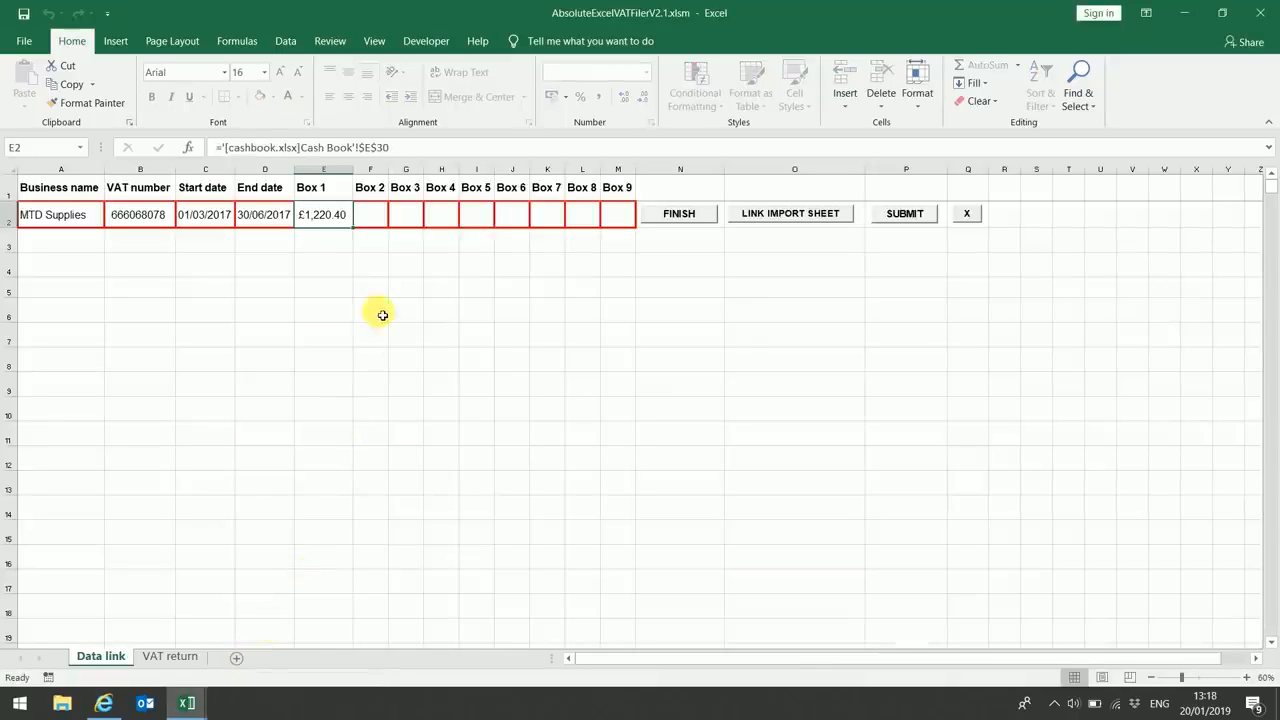
# Step: Leave Box 2 empty and link Box 3 to the income VAT total in cell E30 of the Cash Book sheet, returning to the filer workbook
pyautogui.click(417, 227)
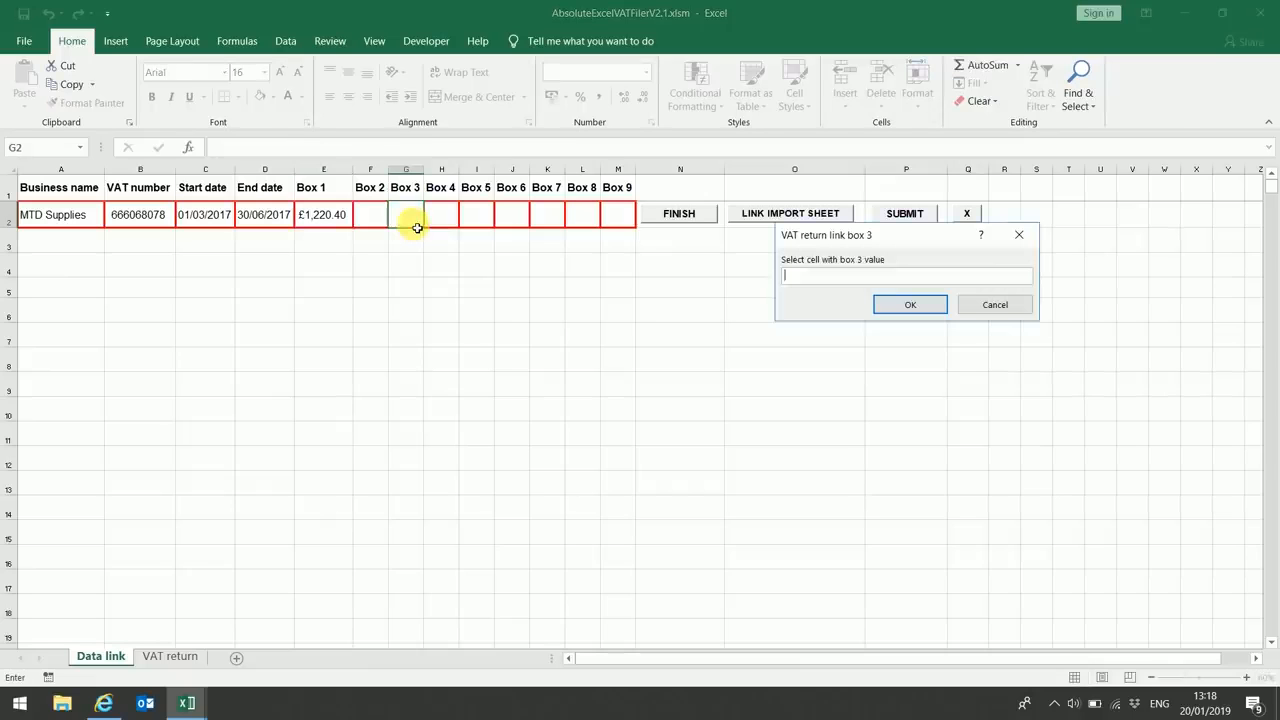
pyautogui.click(186, 703)
pyautogui.click(160, 640)
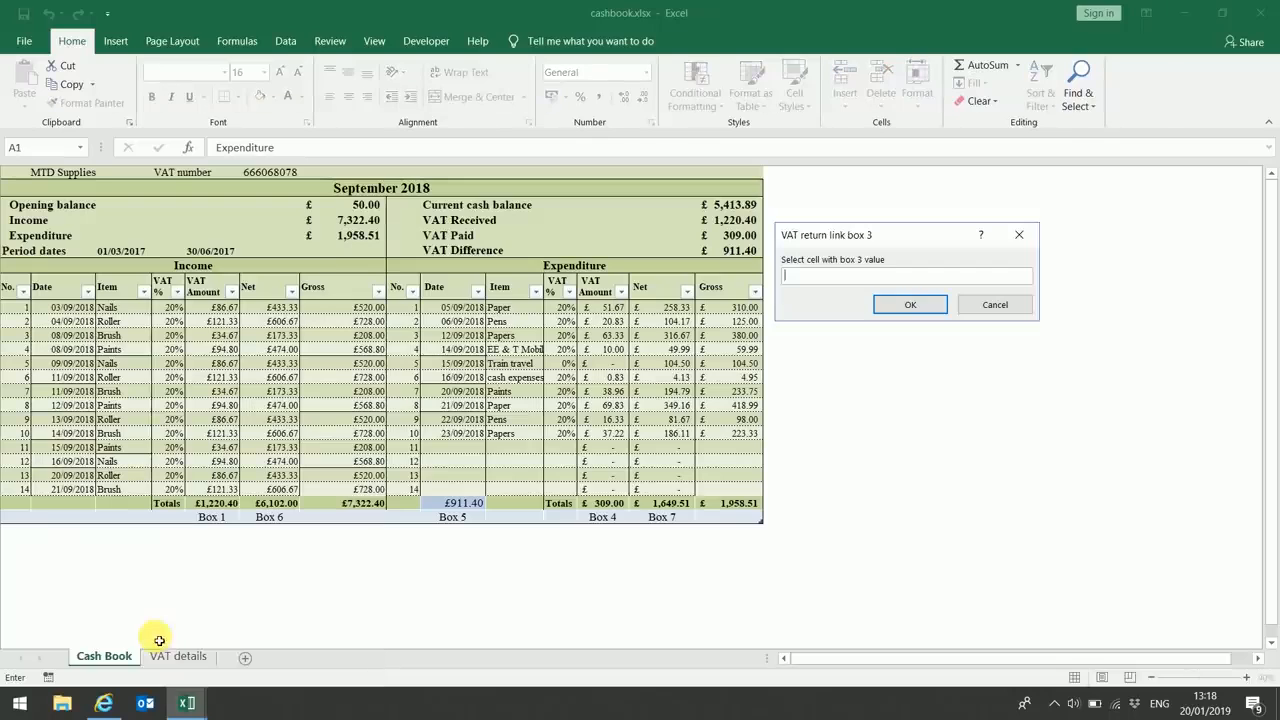
pyautogui.click(214, 503)
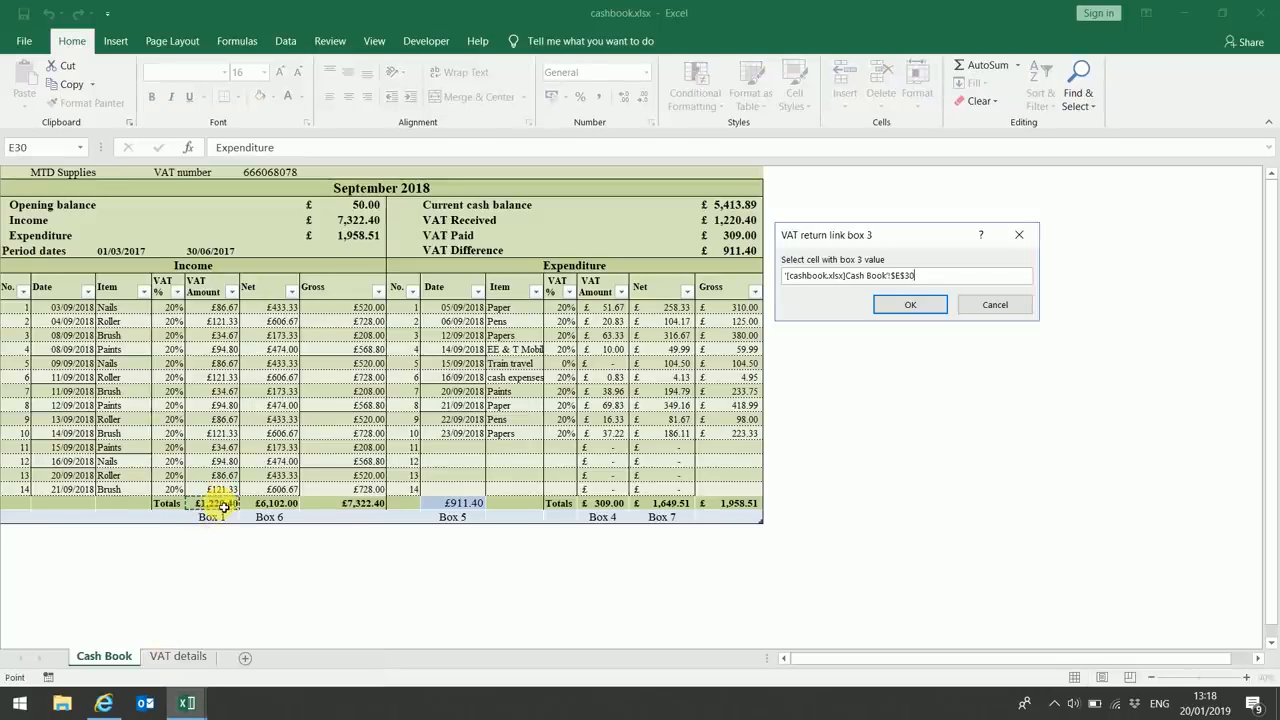
pyautogui.click(921, 310)
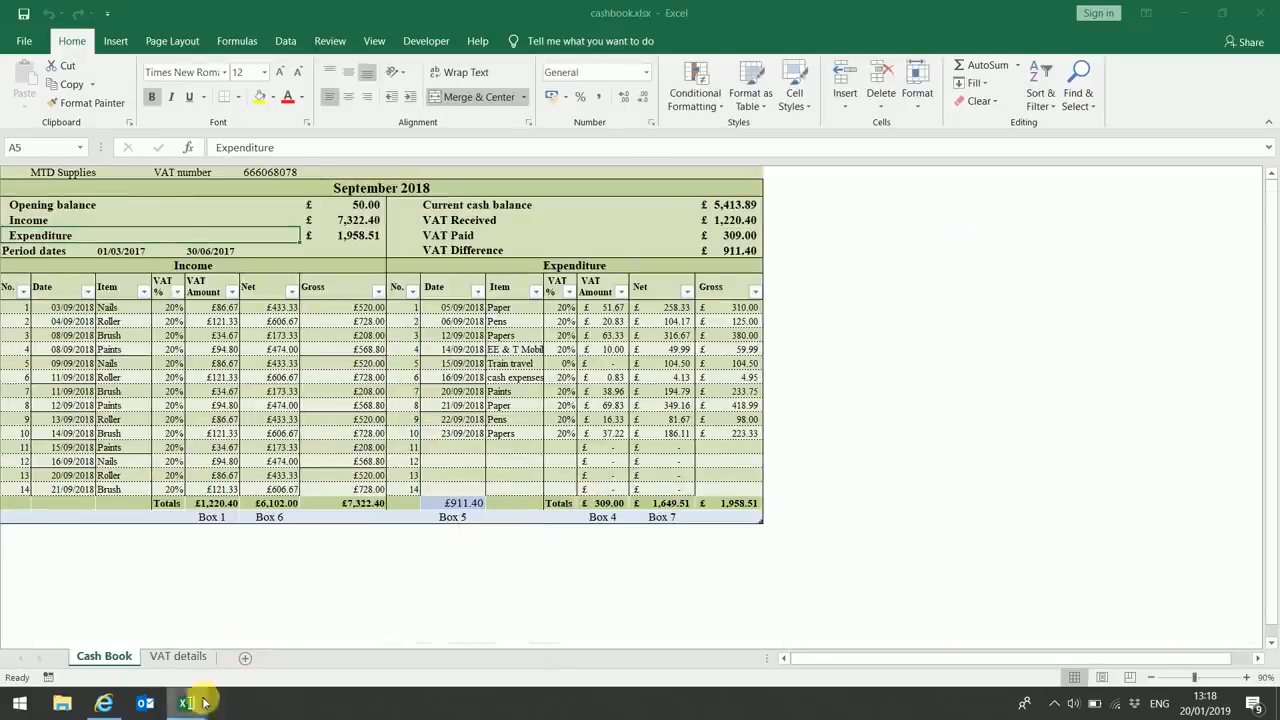
pyautogui.moveTo(186, 707)
pyautogui.click(257, 645)
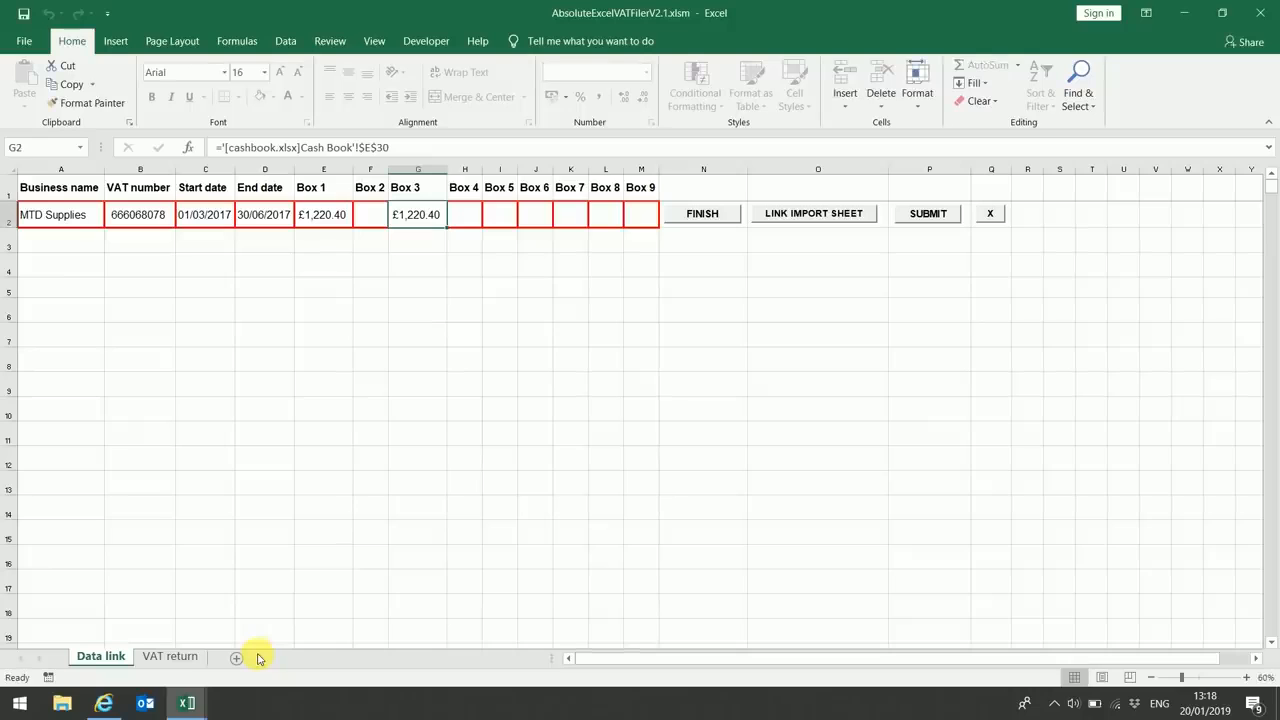
# Step: Link Box 4 to the expenditure VAT total in cell L30 of the Cash Book sheet and return to the VAT filer workbook
pyautogui.click(469, 224)
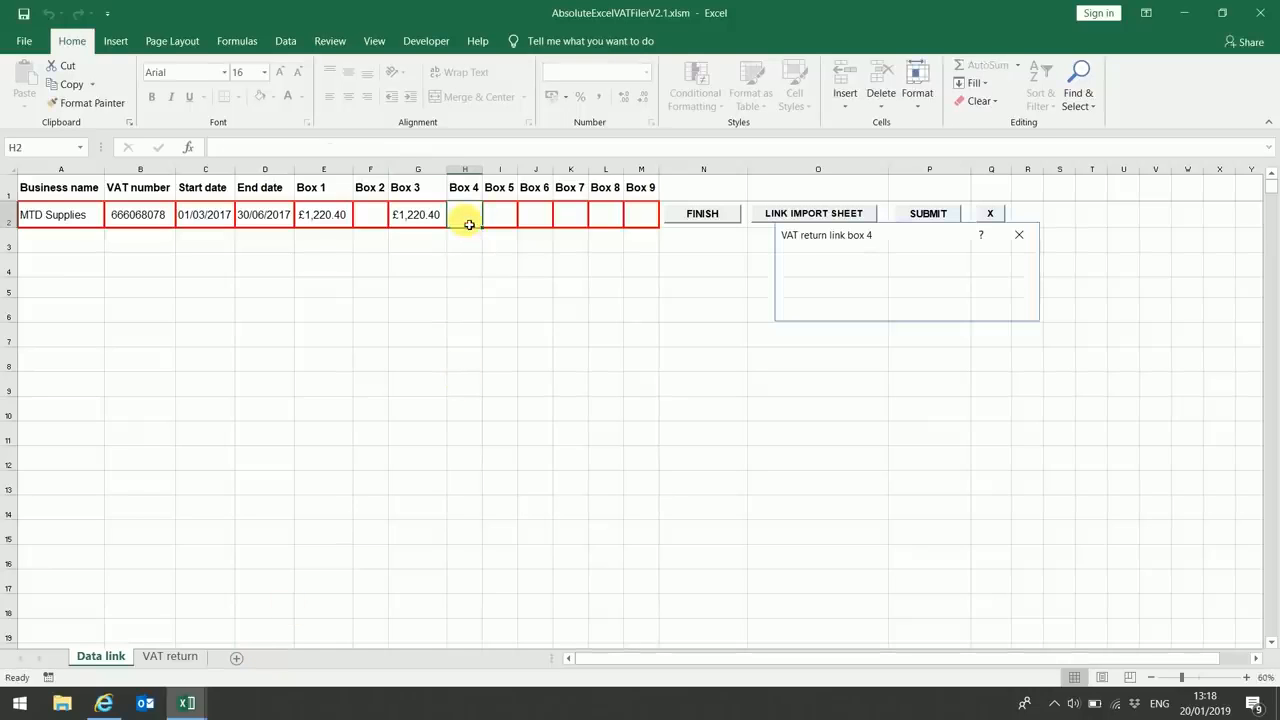
pyautogui.click(186, 705)
pyautogui.click(163, 655)
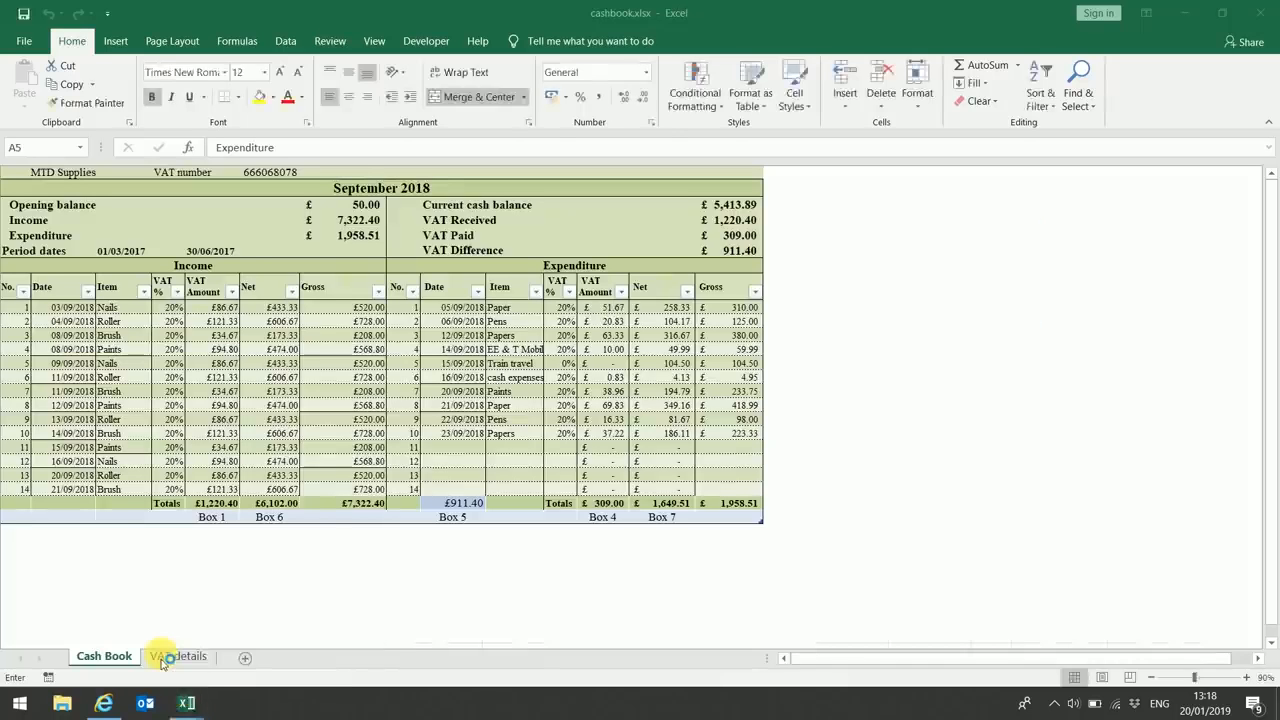
pyautogui.click(614, 505)
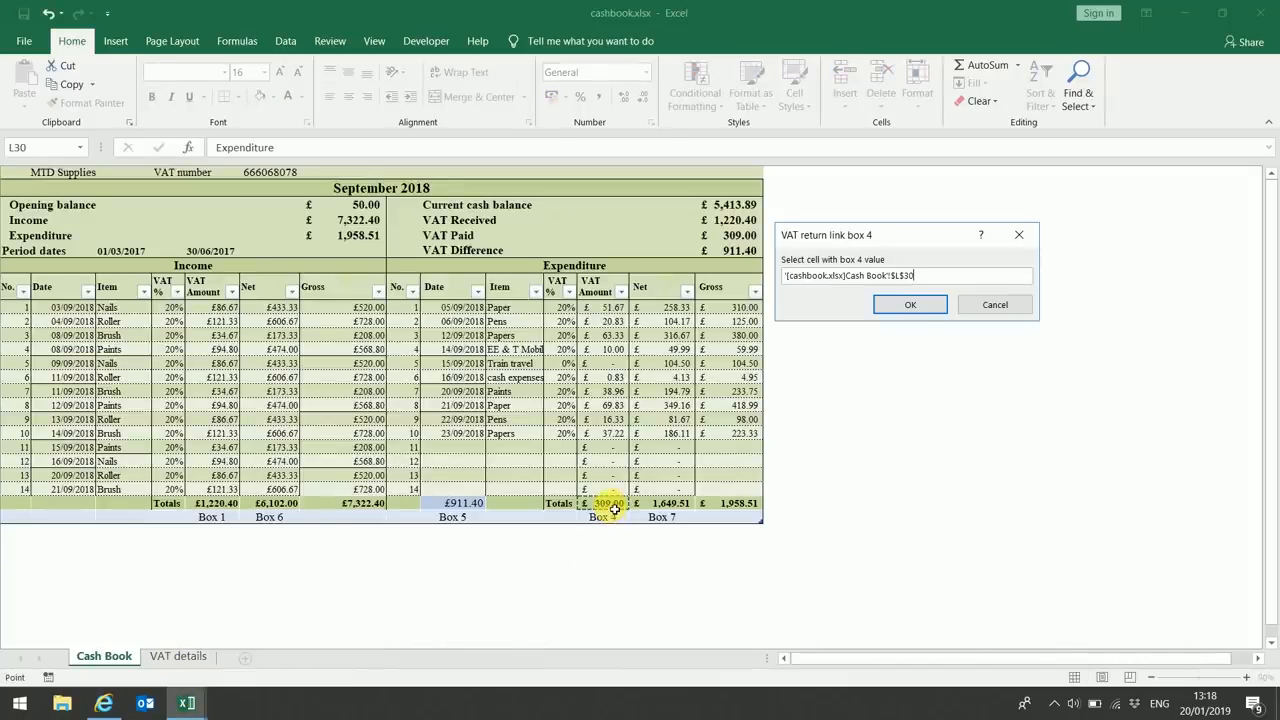
pyautogui.click(904, 305)
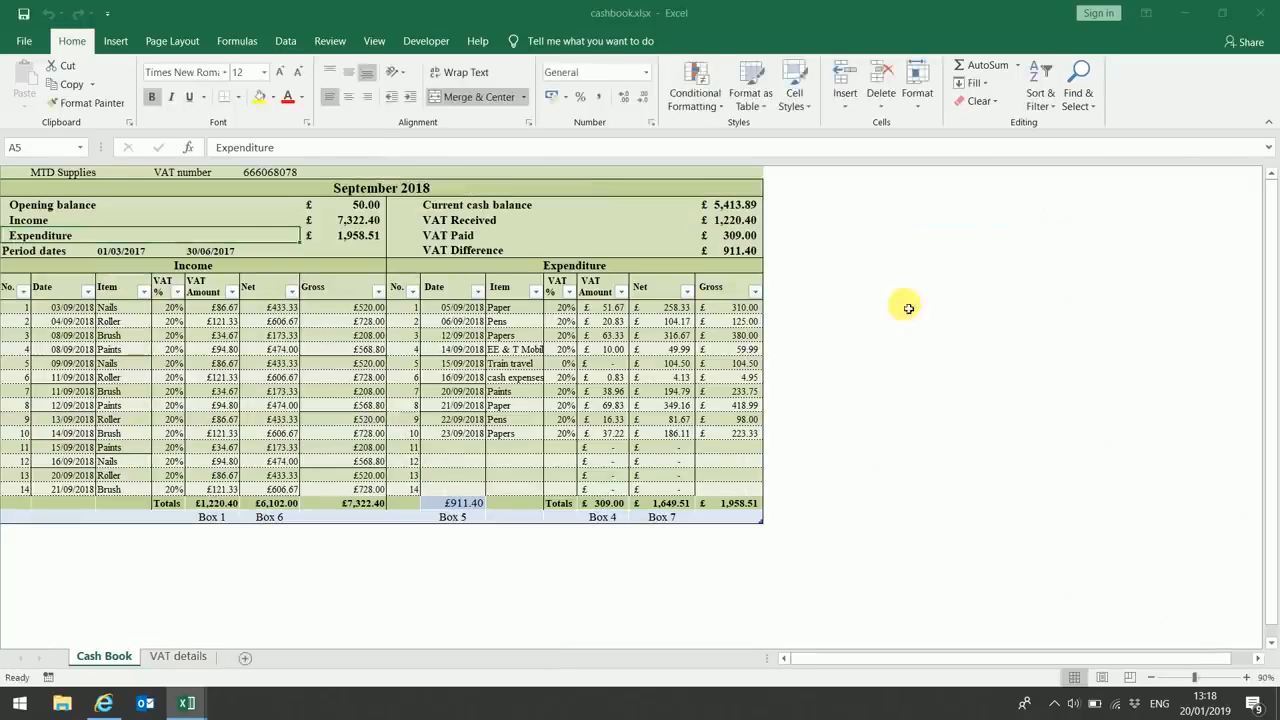
pyautogui.moveTo(184, 700)
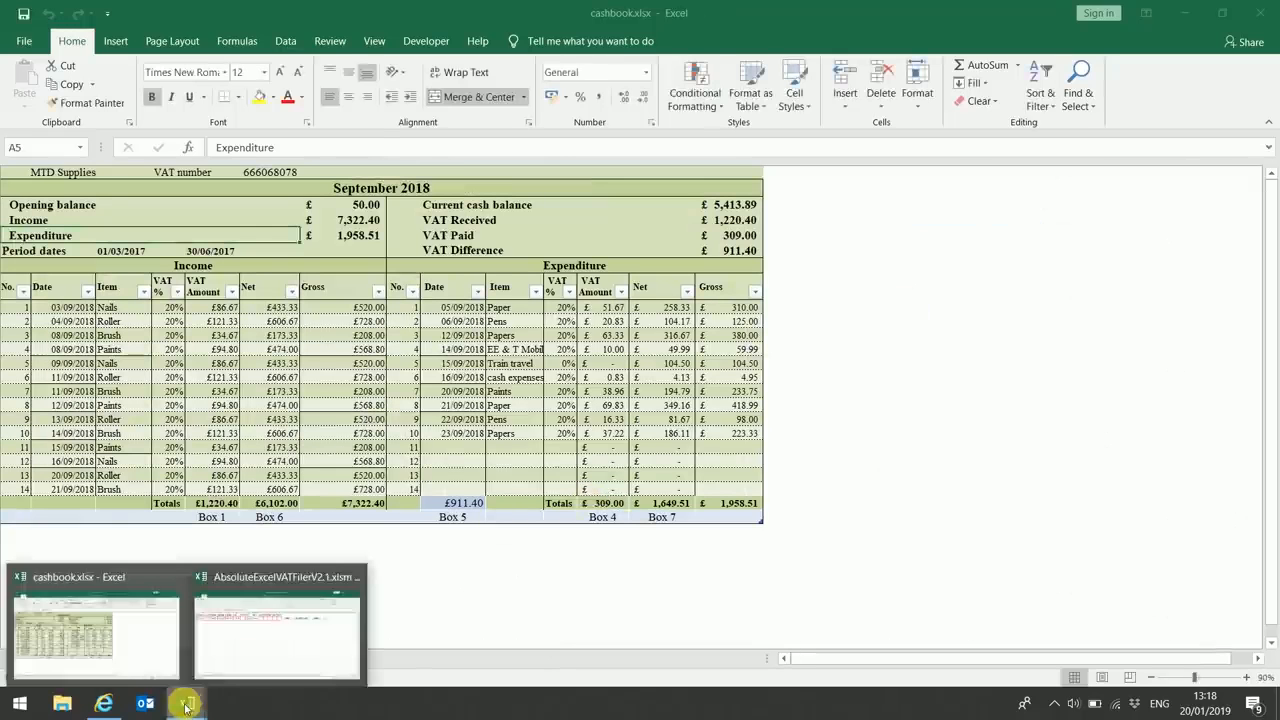
pyautogui.click(240, 634)
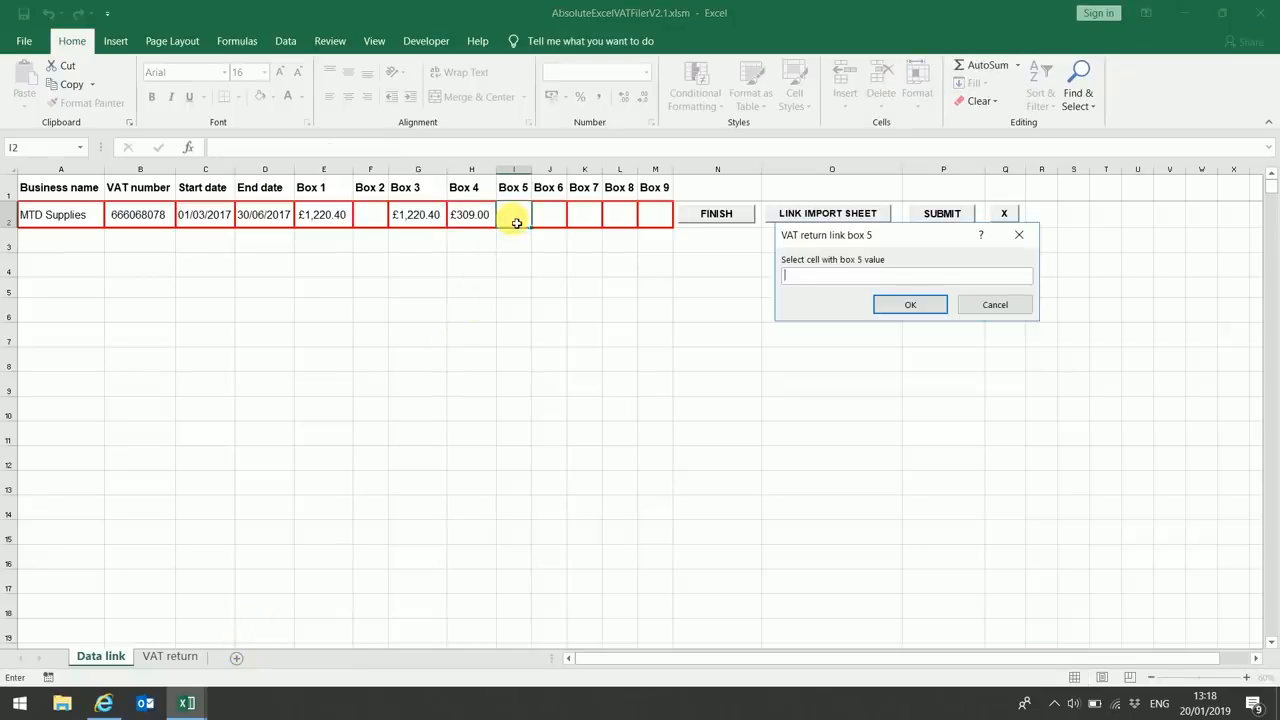
# Step: Link Box 5 to the VAT difference in cell I30 of the Cash Book sheet and return to the VAT filer workbook
pyautogui.moveTo(186, 698)
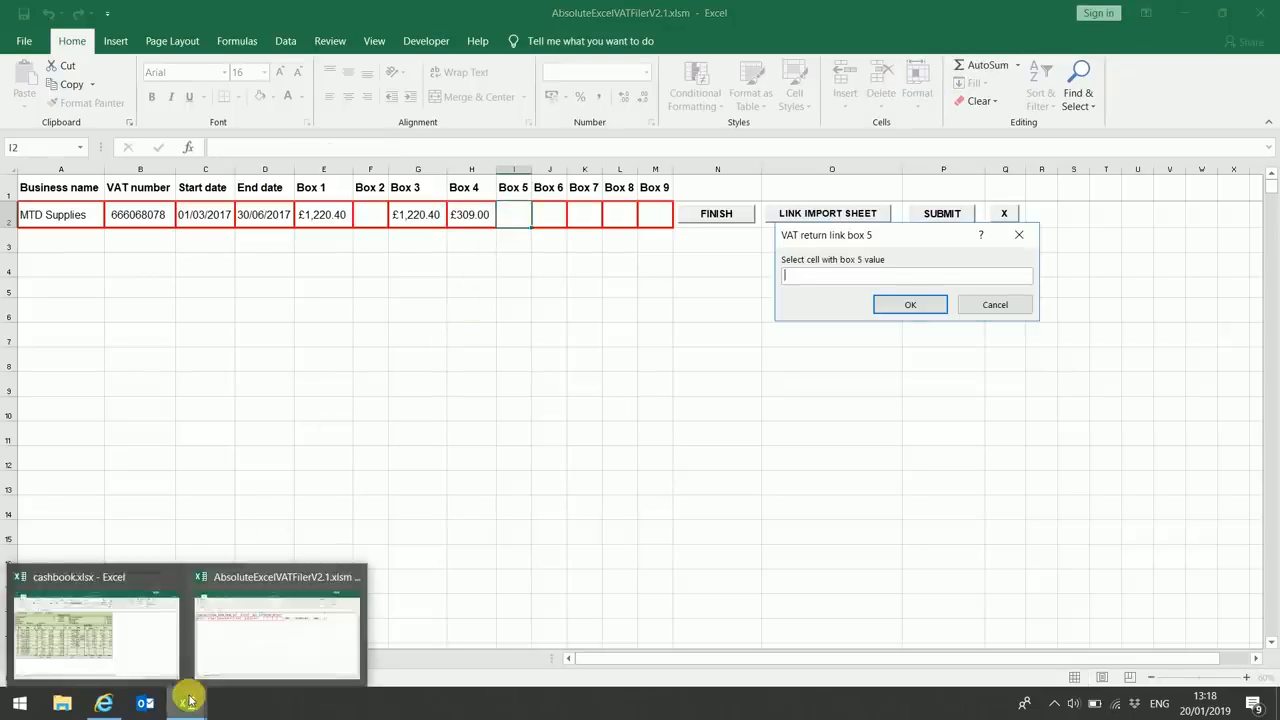
pyautogui.click(182, 634)
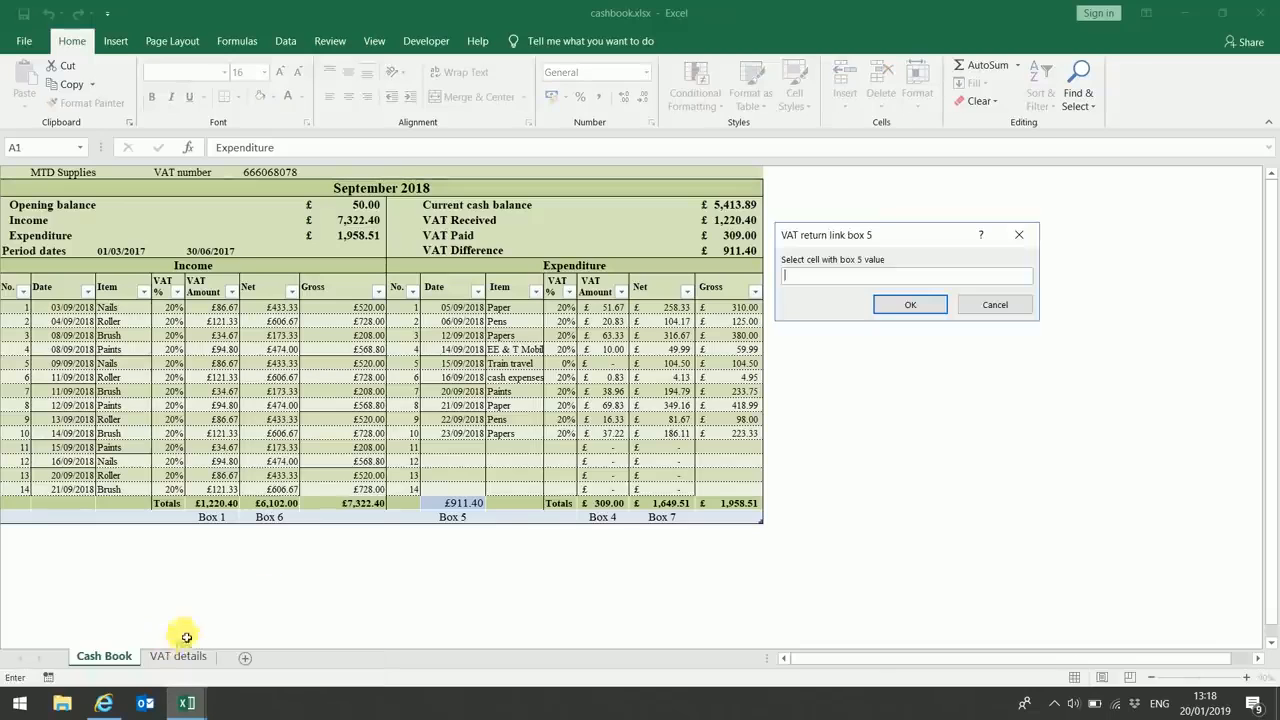
pyautogui.click(477, 503)
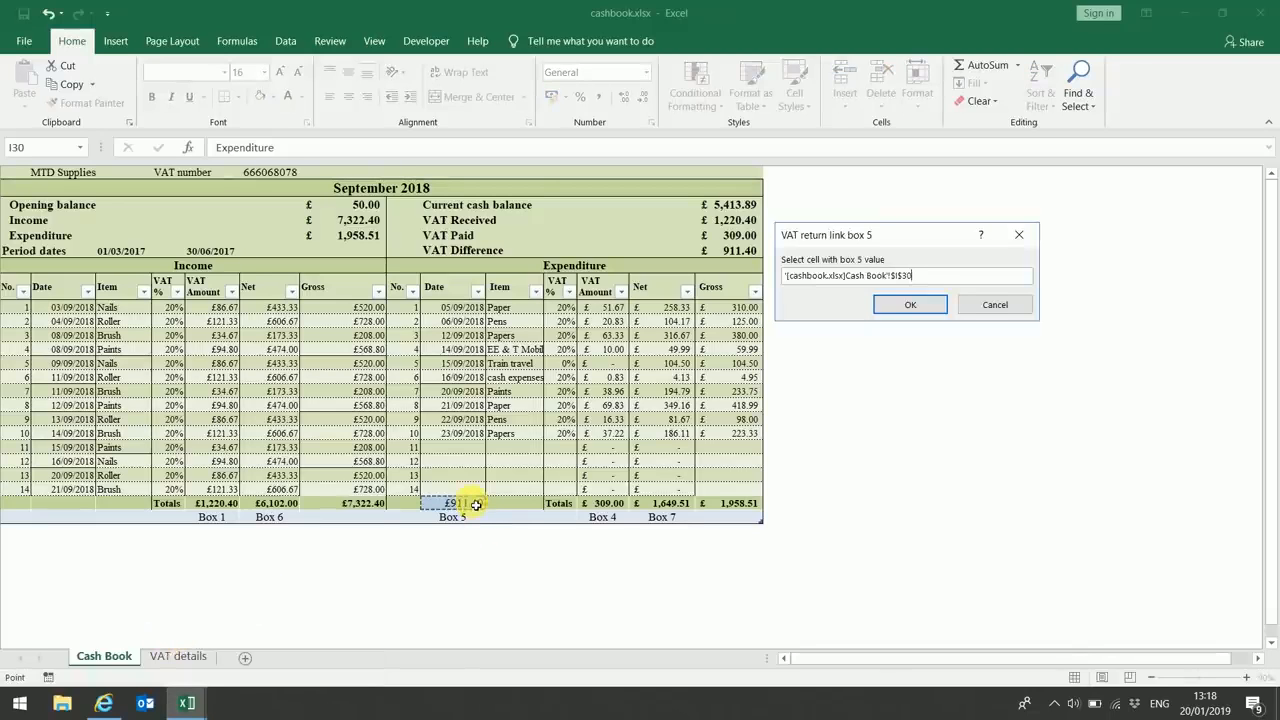
pyautogui.click(896, 308)
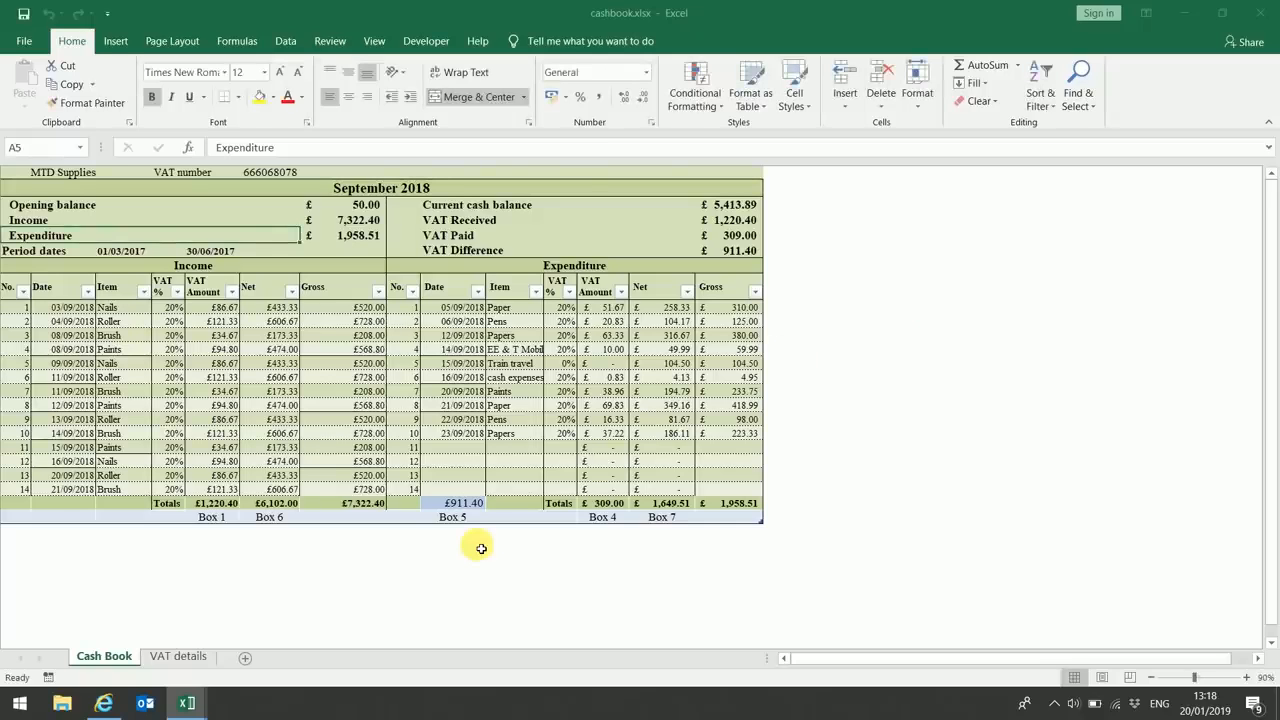
pyautogui.click(190, 703)
pyautogui.click(263, 645)
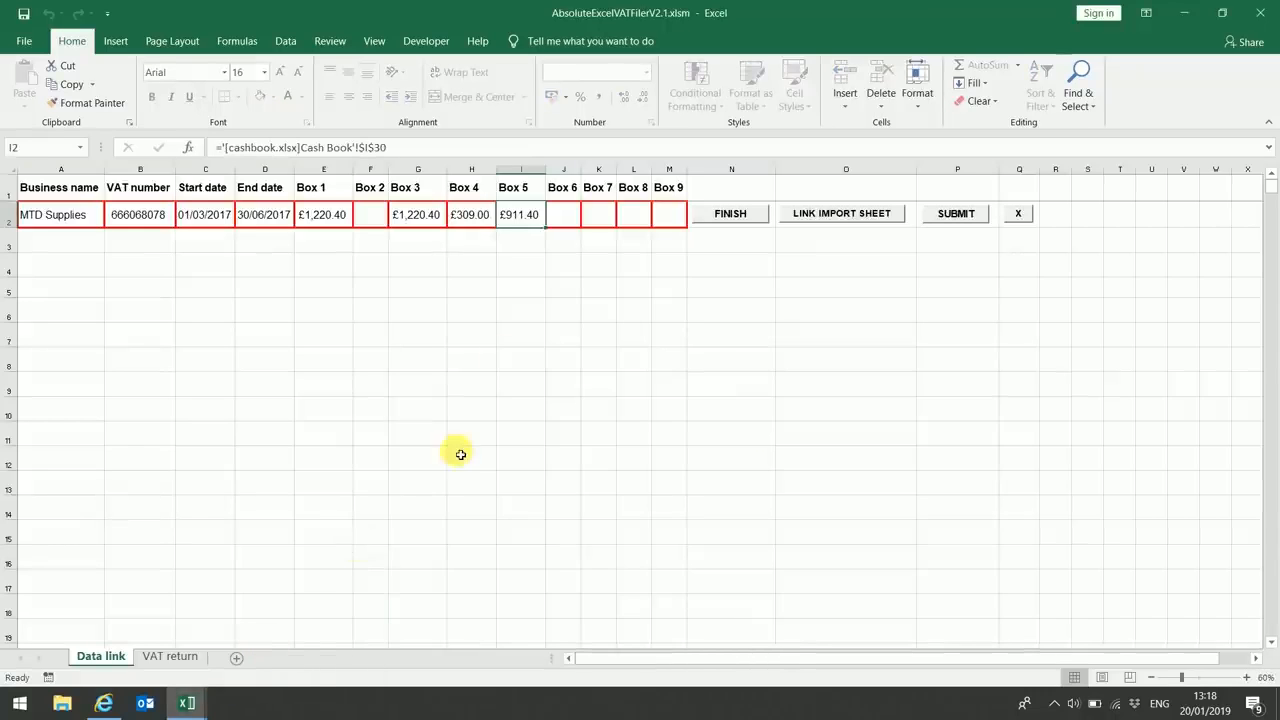
# Step: Link Box 6 to the income net total in cell F30 of the Cash Book sheet and return to the VAT filer workbook
pyautogui.click(567, 222)
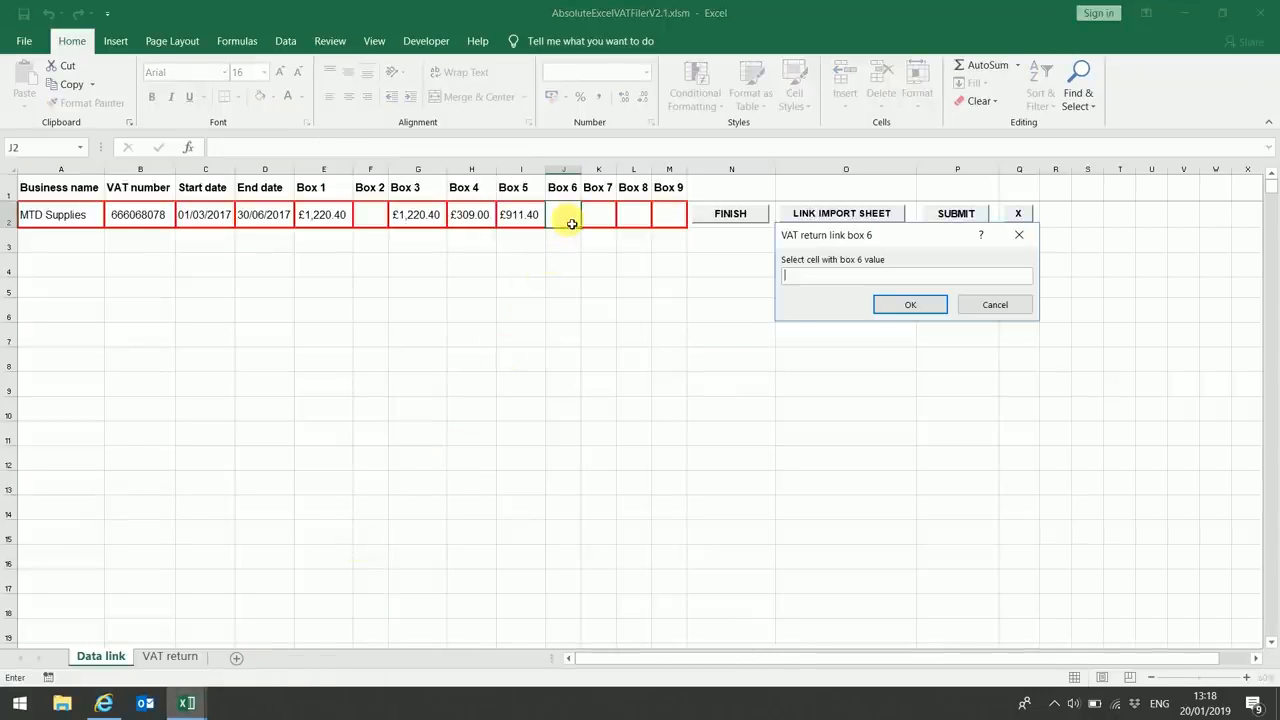
pyautogui.click(190, 705)
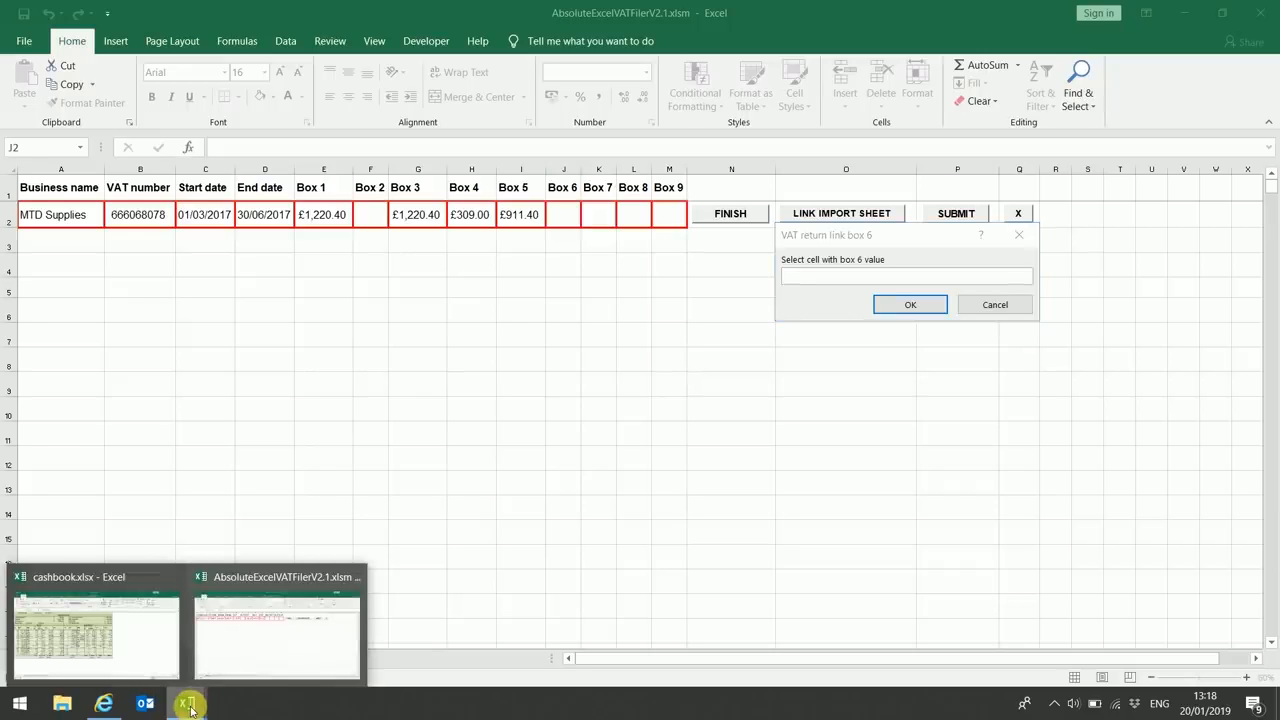
pyautogui.click(161, 652)
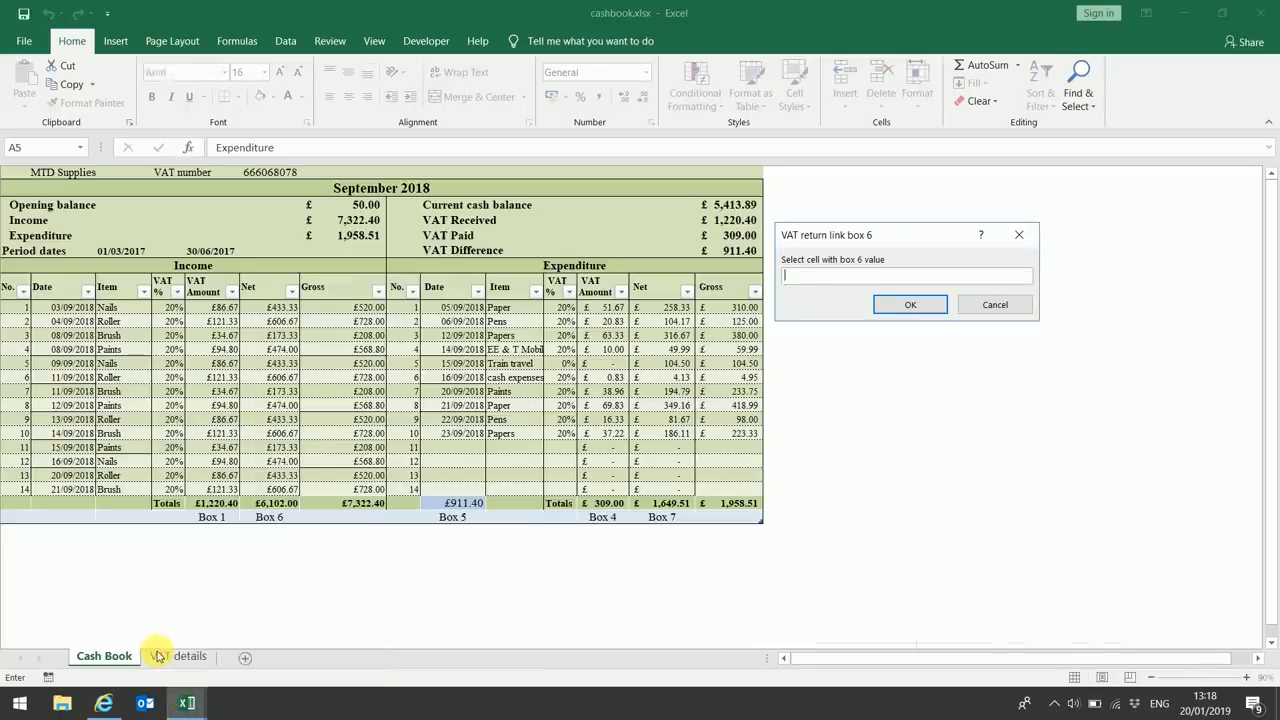
pyautogui.click(277, 508)
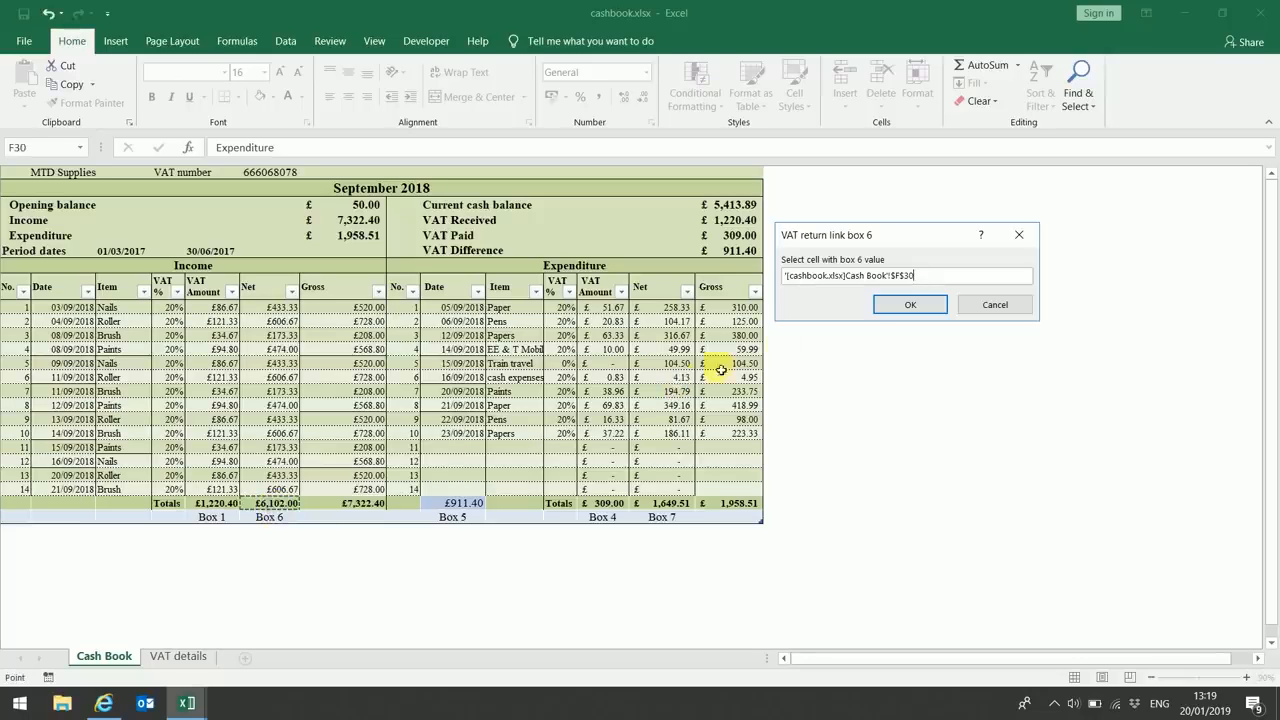
pyautogui.click(888, 308)
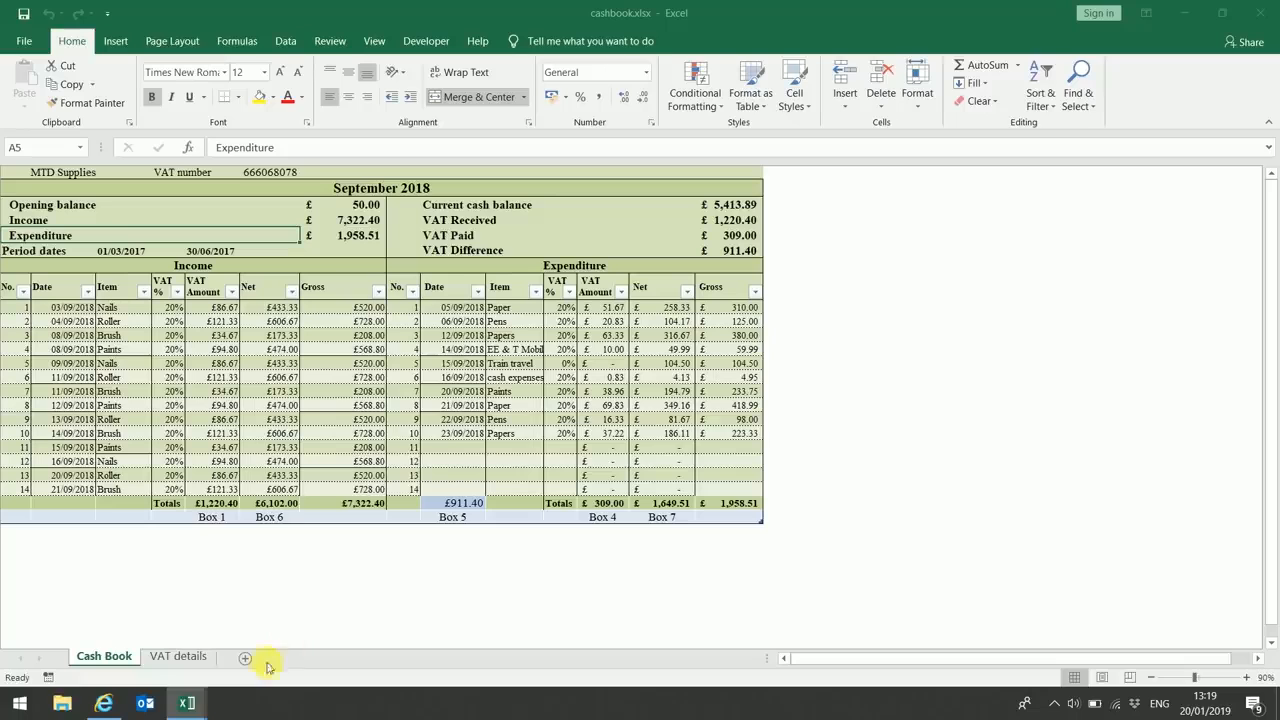
pyautogui.moveTo(190, 705)
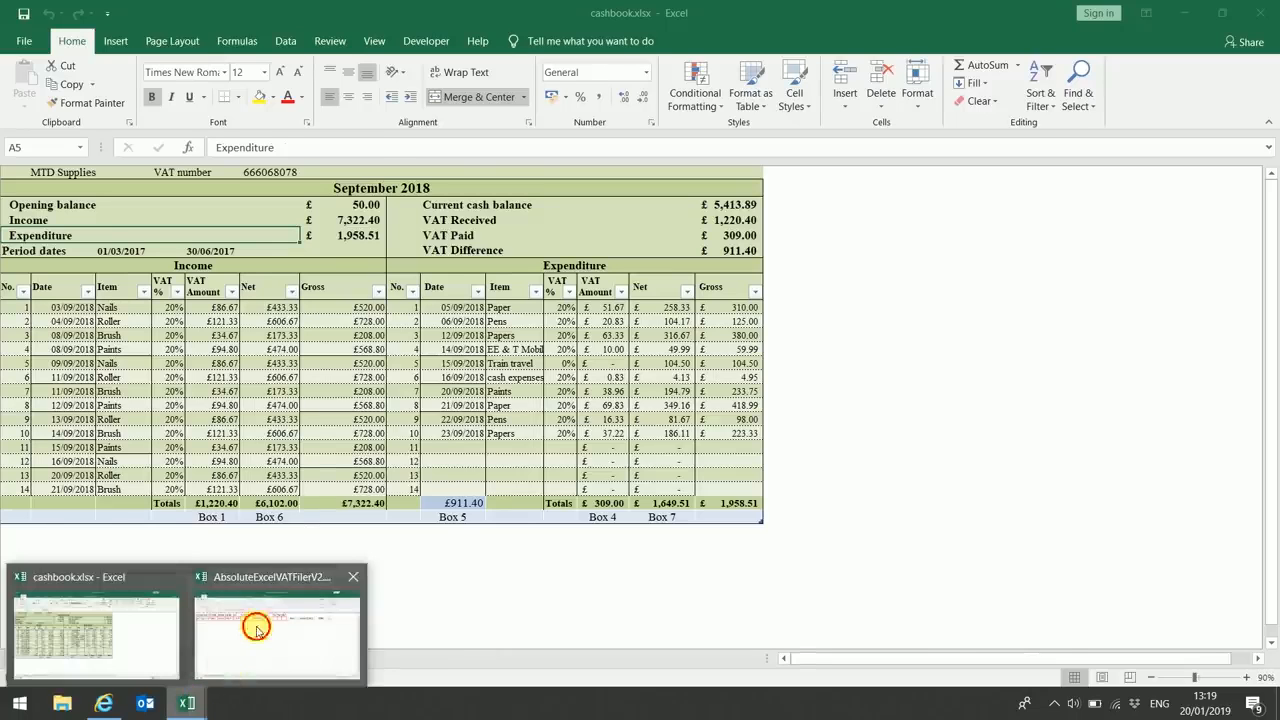
pyautogui.click(255, 627)
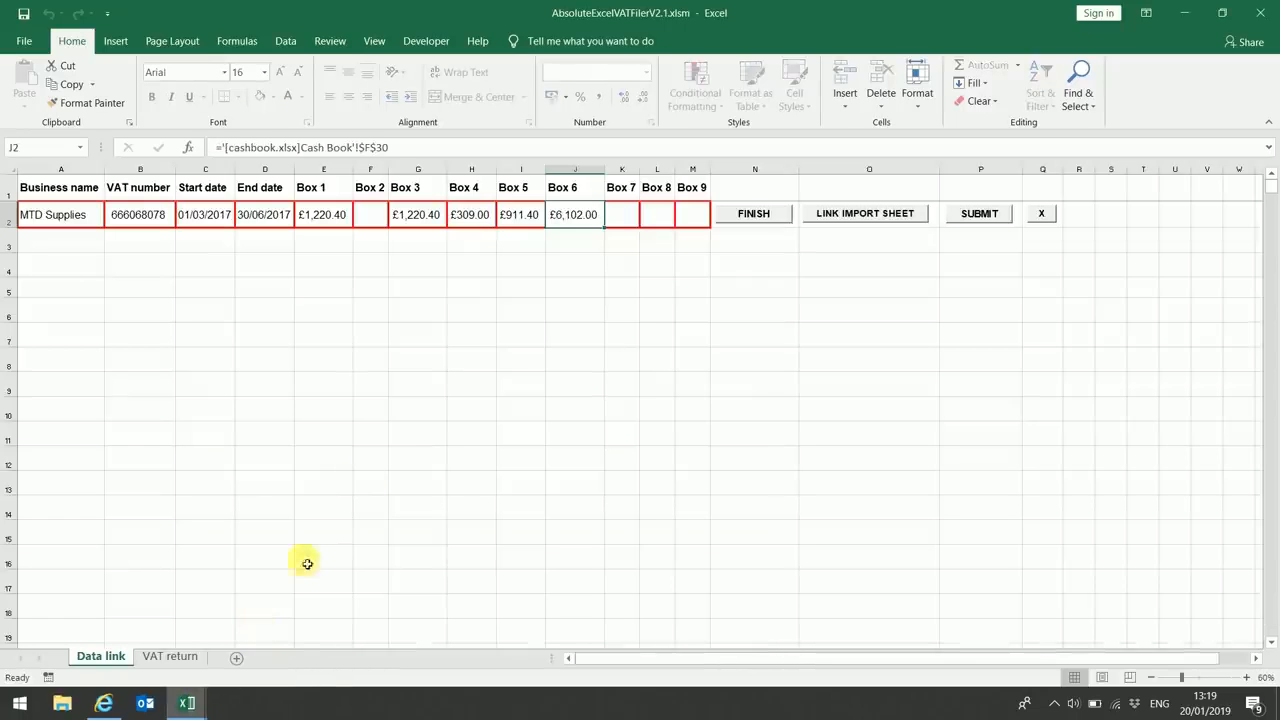
# Step: Link Box 7 to the expenditure net total in cell M30 of the Cash Book sheet and finish linking with Boxes 8 and 9 left empty
pyautogui.click(631, 219)
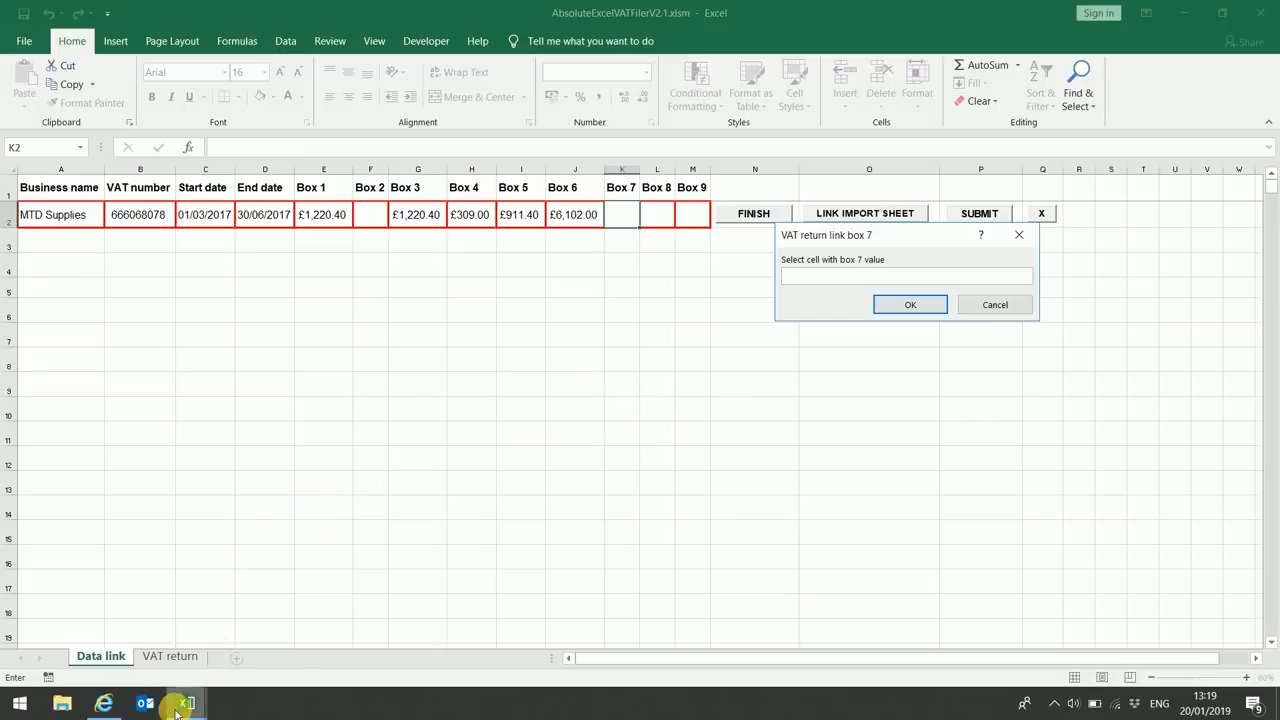
pyautogui.moveTo(177, 706)
pyautogui.click(158, 657)
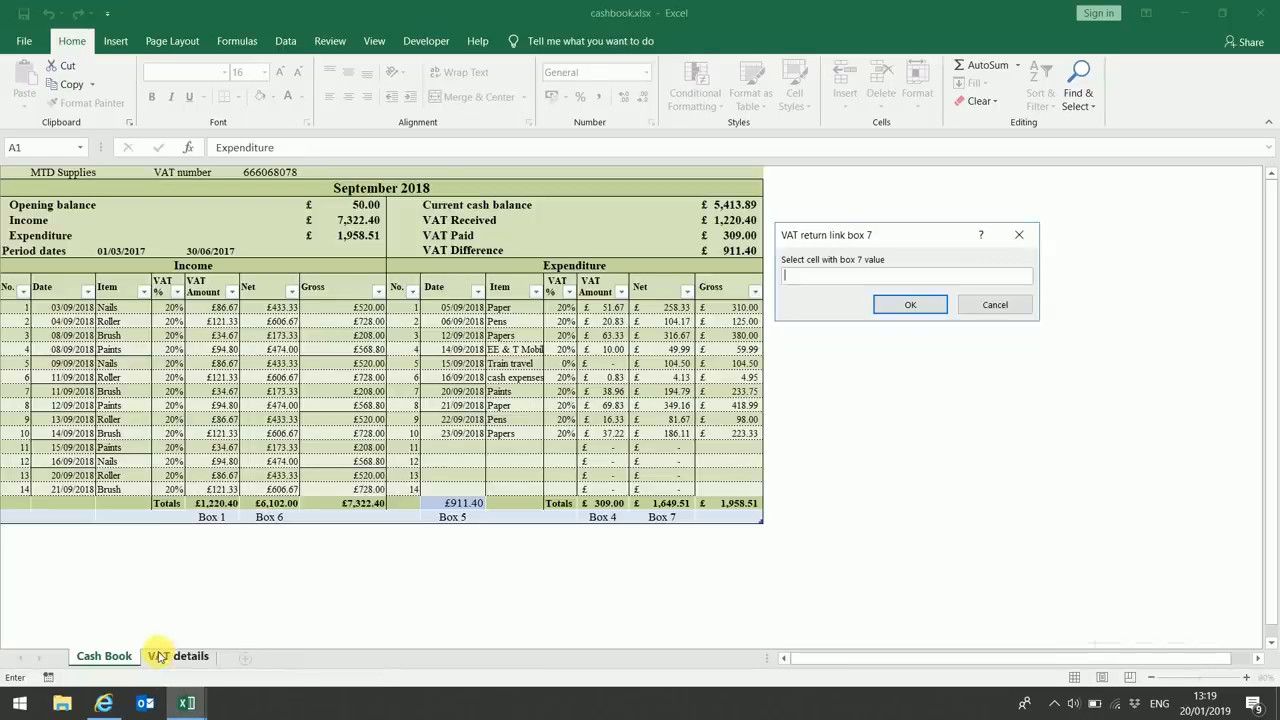
pyautogui.click(652, 510)
pyautogui.click(905, 308)
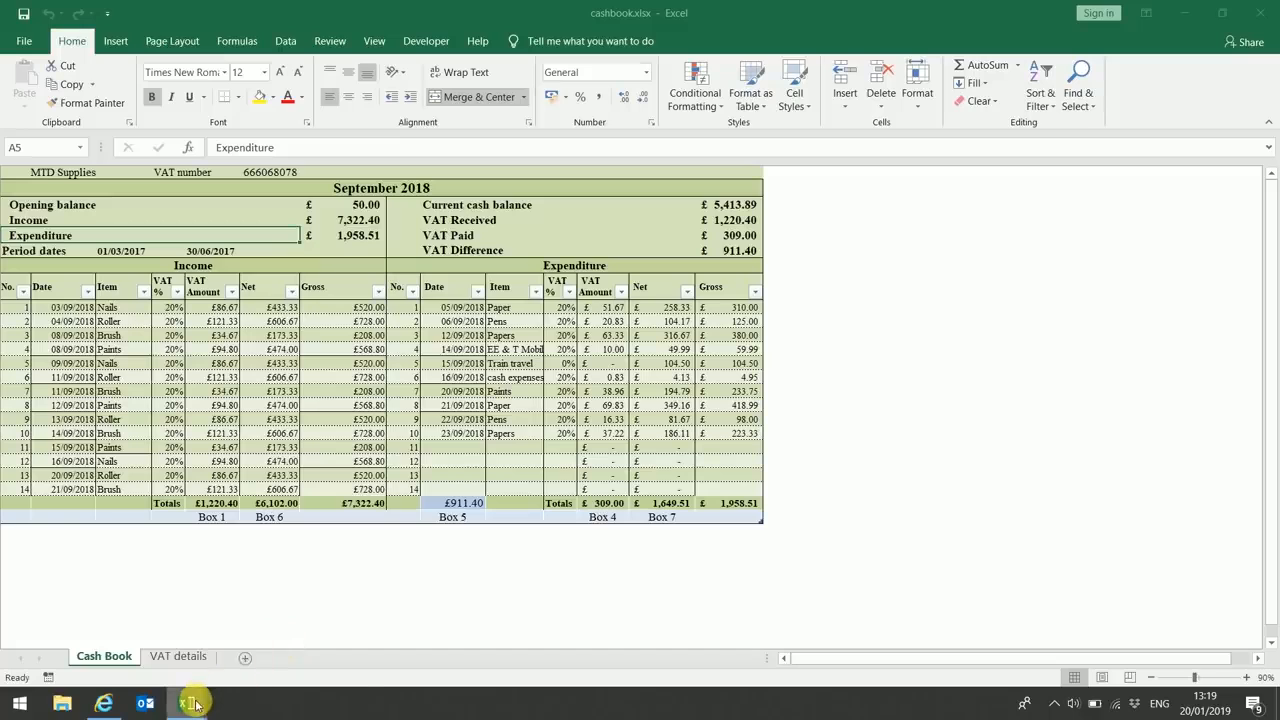
pyautogui.moveTo(190, 698)
pyautogui.click(242, 653)
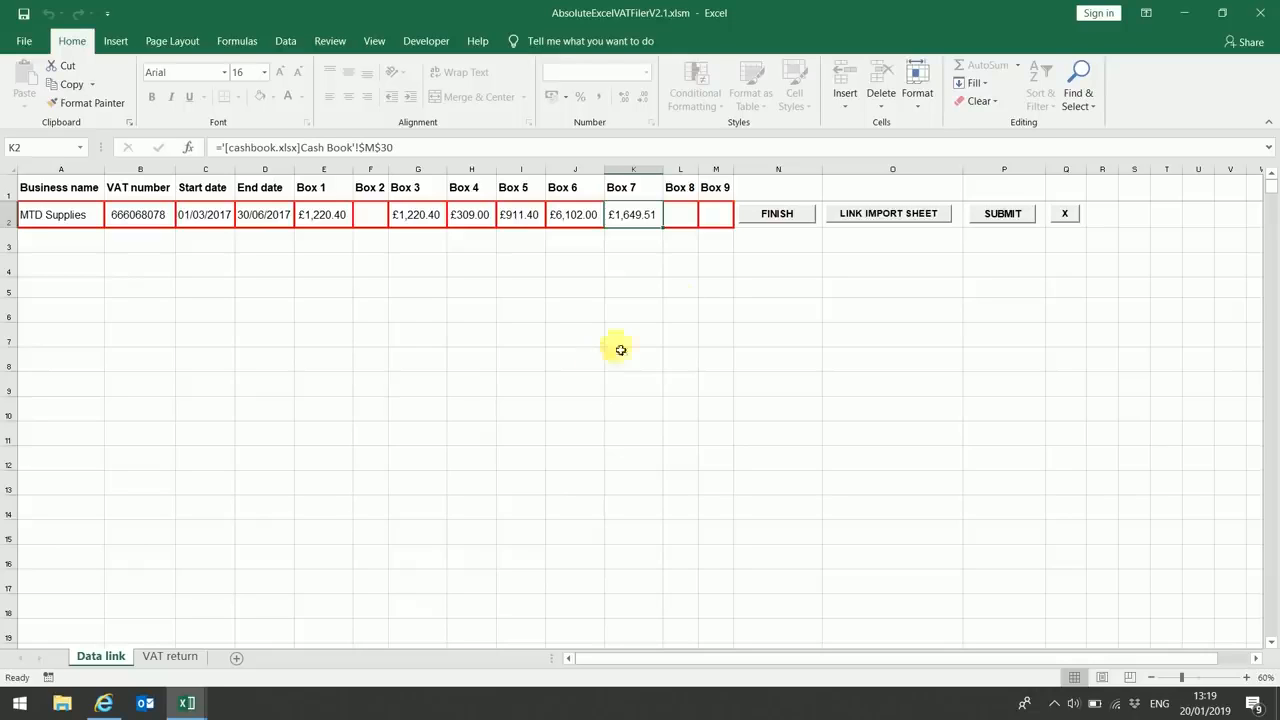
pyautogui.click(776, 214)
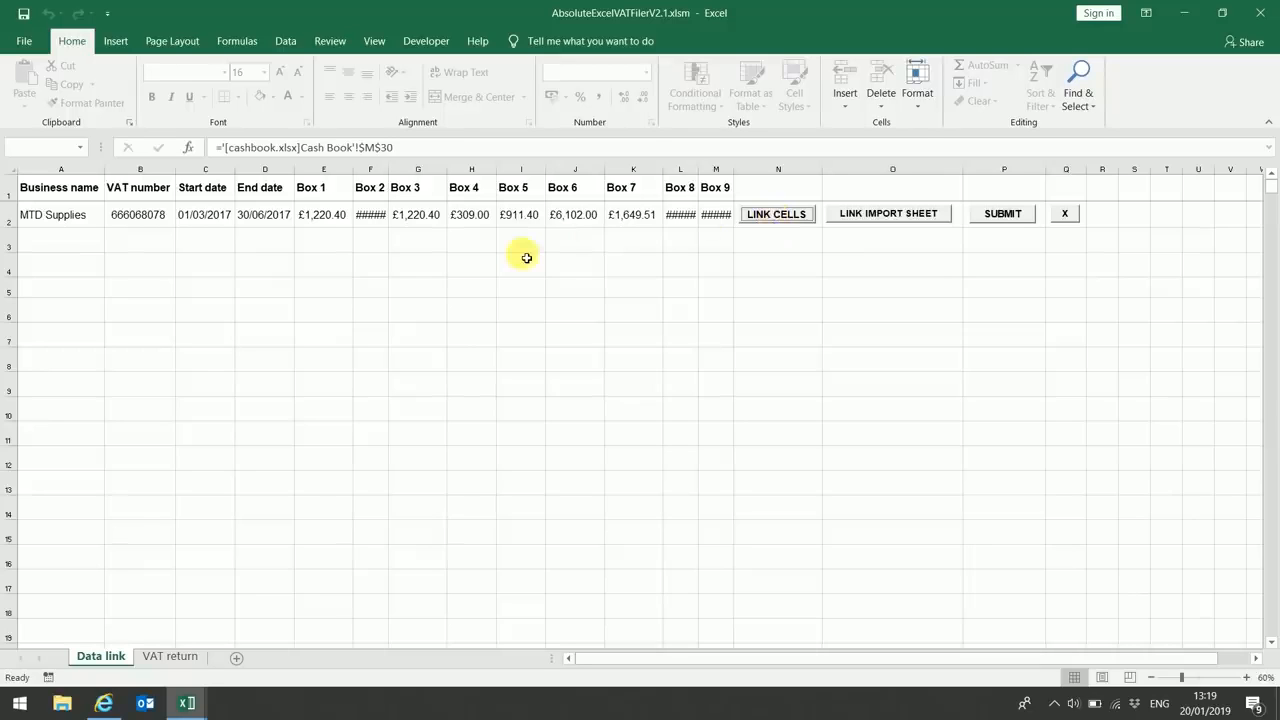
pyautogui.click(387, 220)
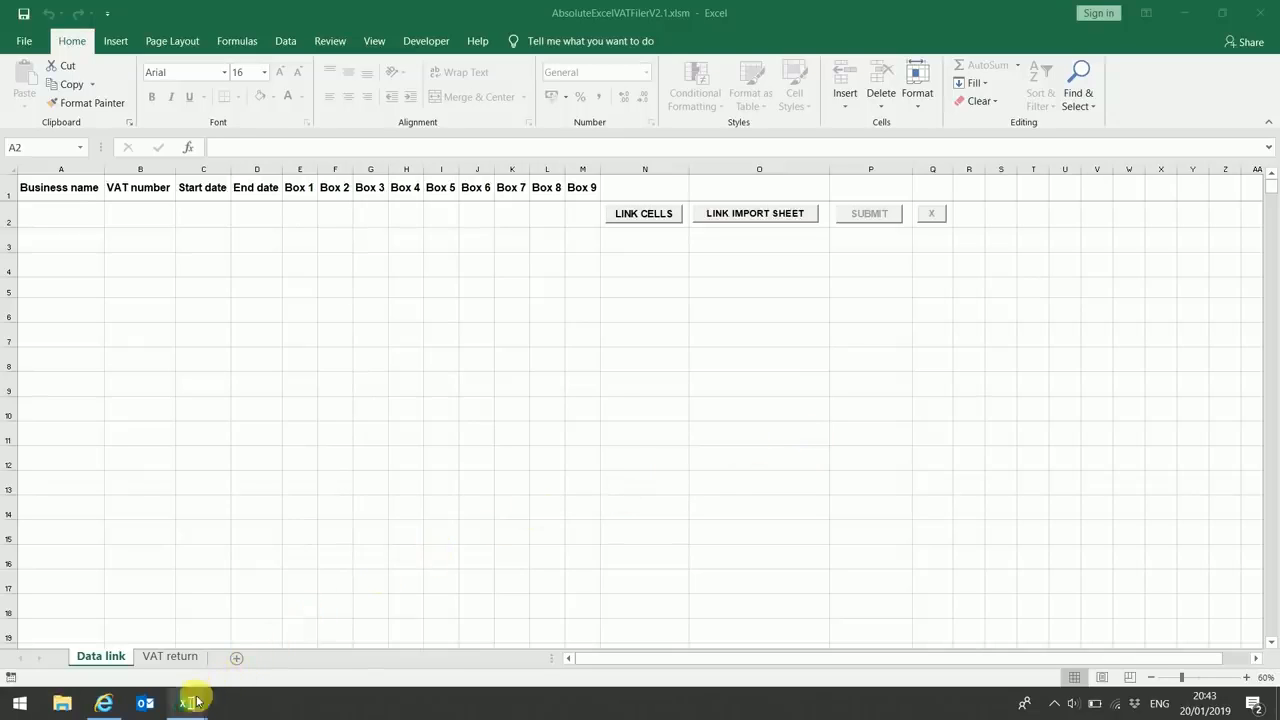
# Step: Copy the Import worksheet from Import sheet.xlsx to the end of cashbook.xlsx, keeping the original, and switch to the cashbook workbook
pyautogui.moveTo(187, 707)
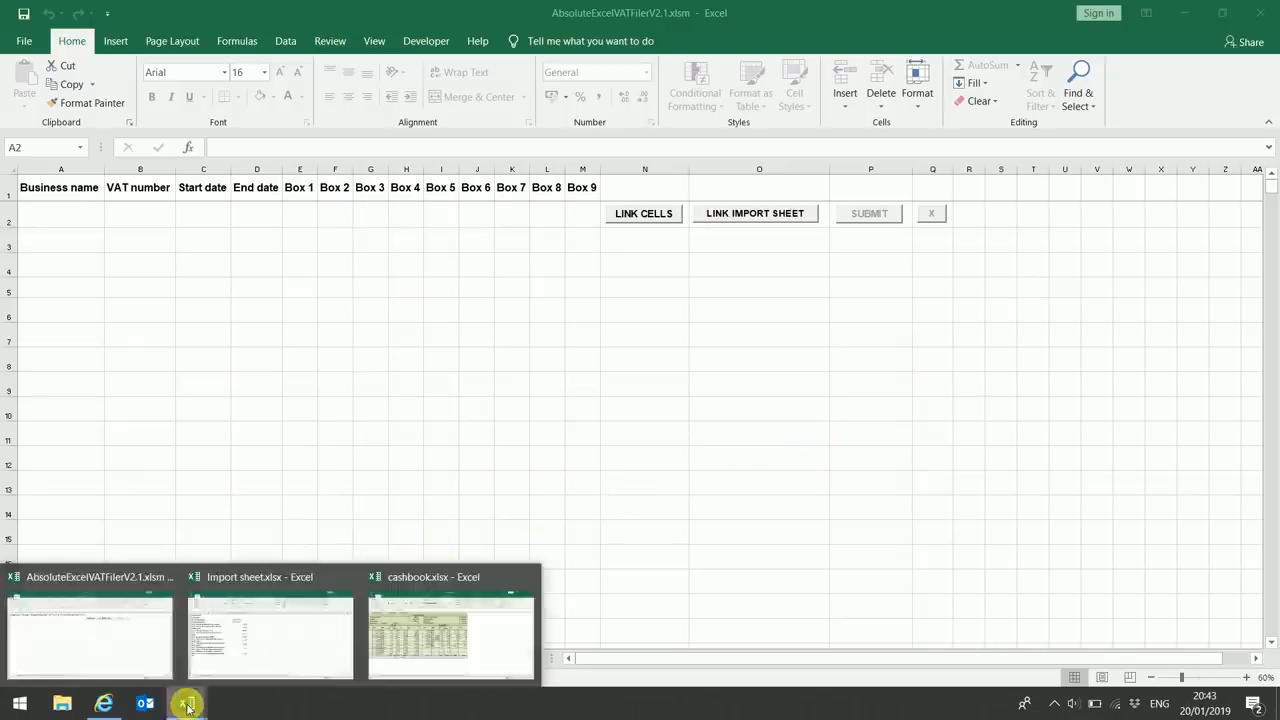
pyautogui.click(278, 648)
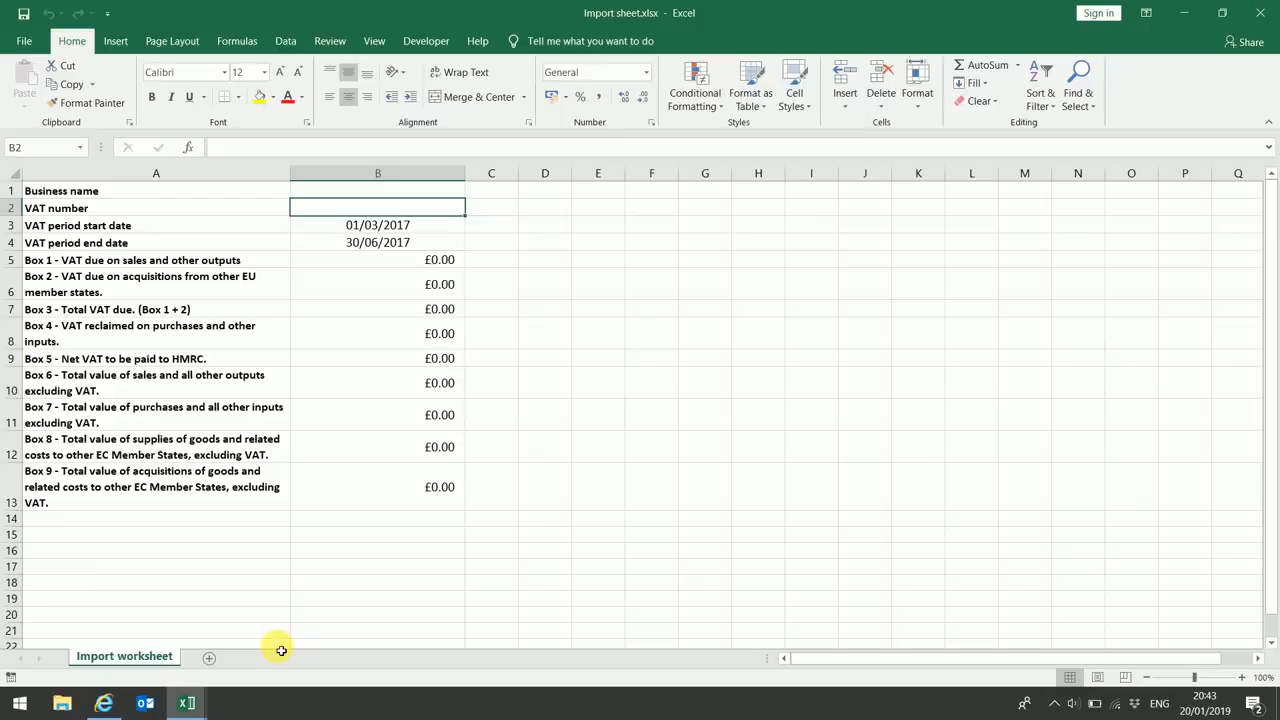
pyautogui.rightClick(150, 664)
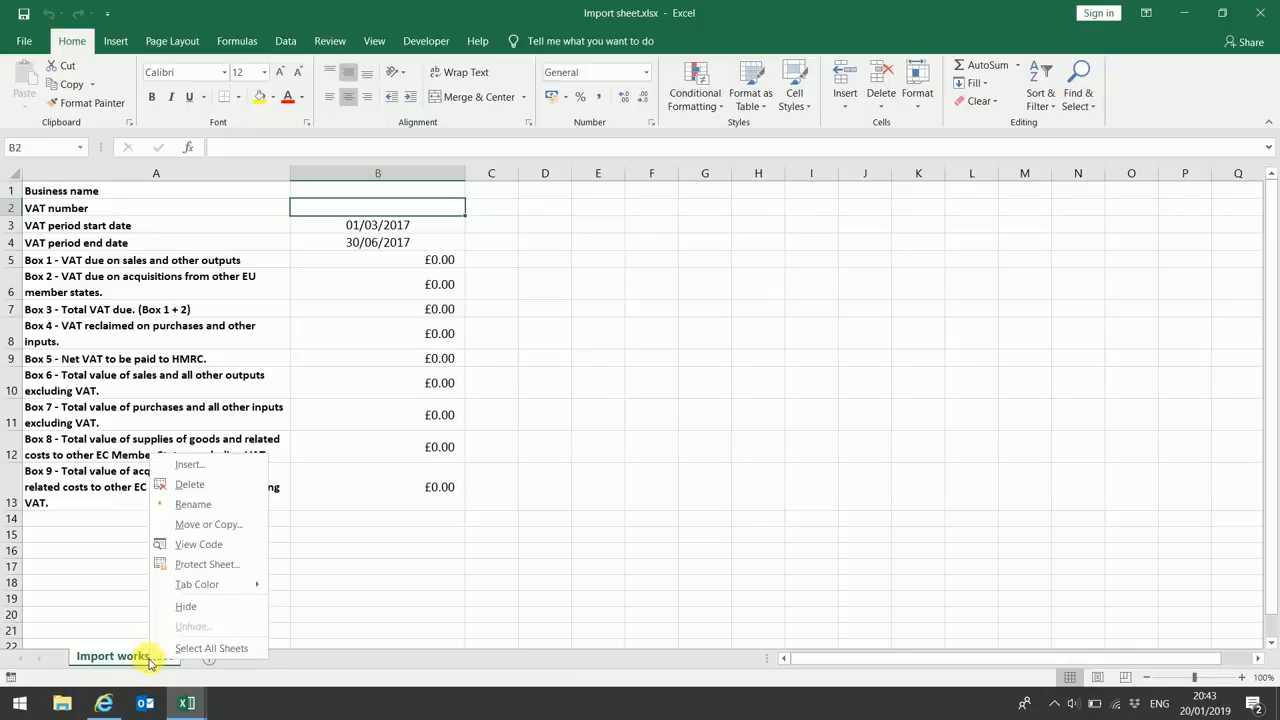
pyautogui.click(214, 526)
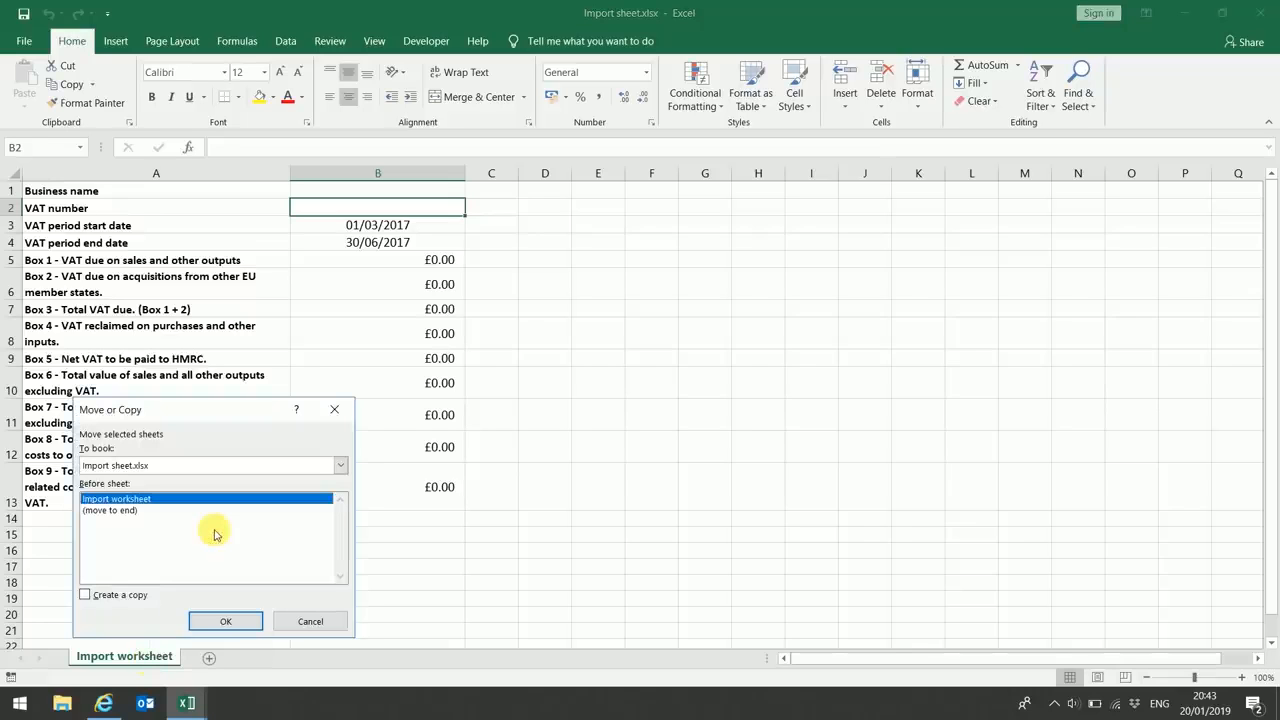
pyautogui.click(272, 466)
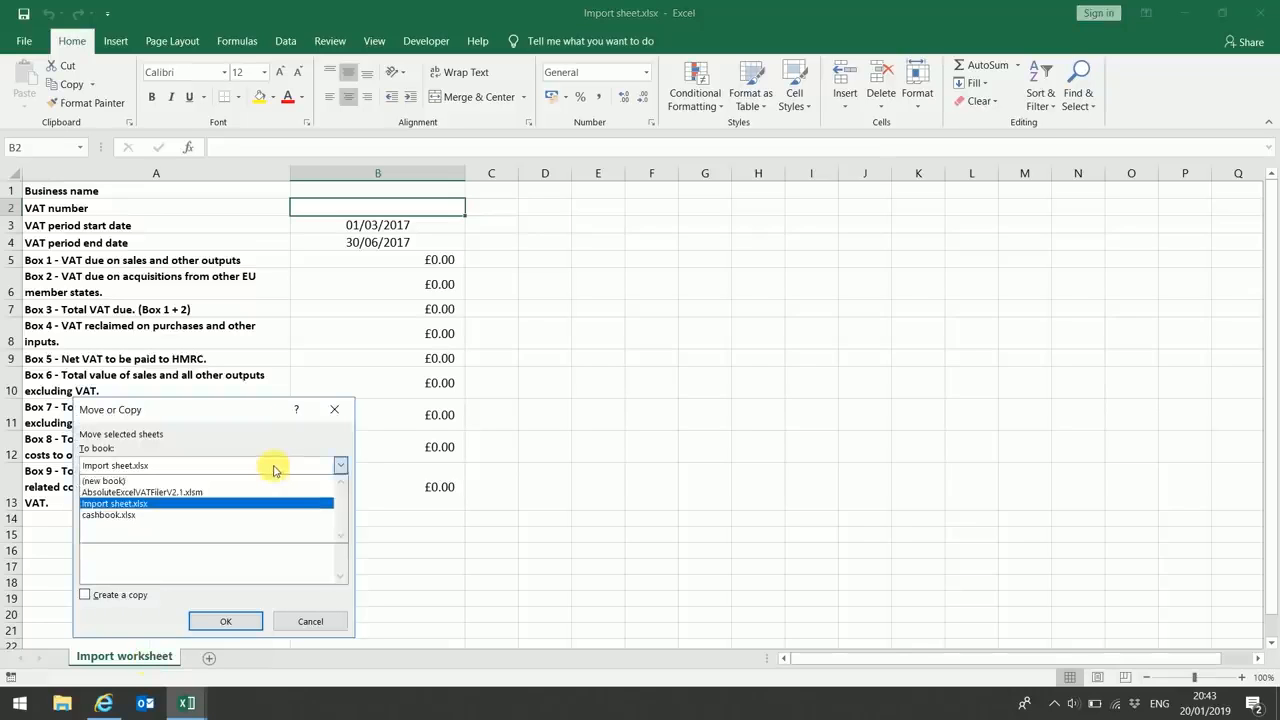
pyautogui.click(235, 515)
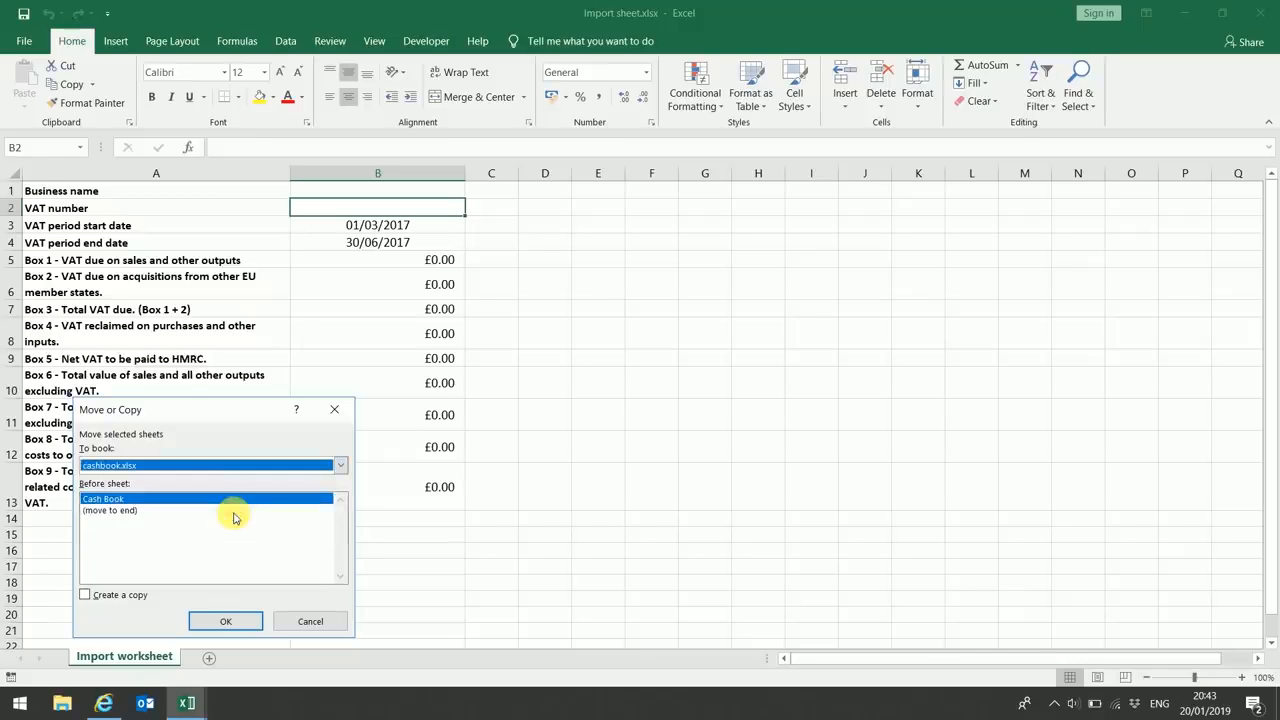
pyautogui.click(139, 512)
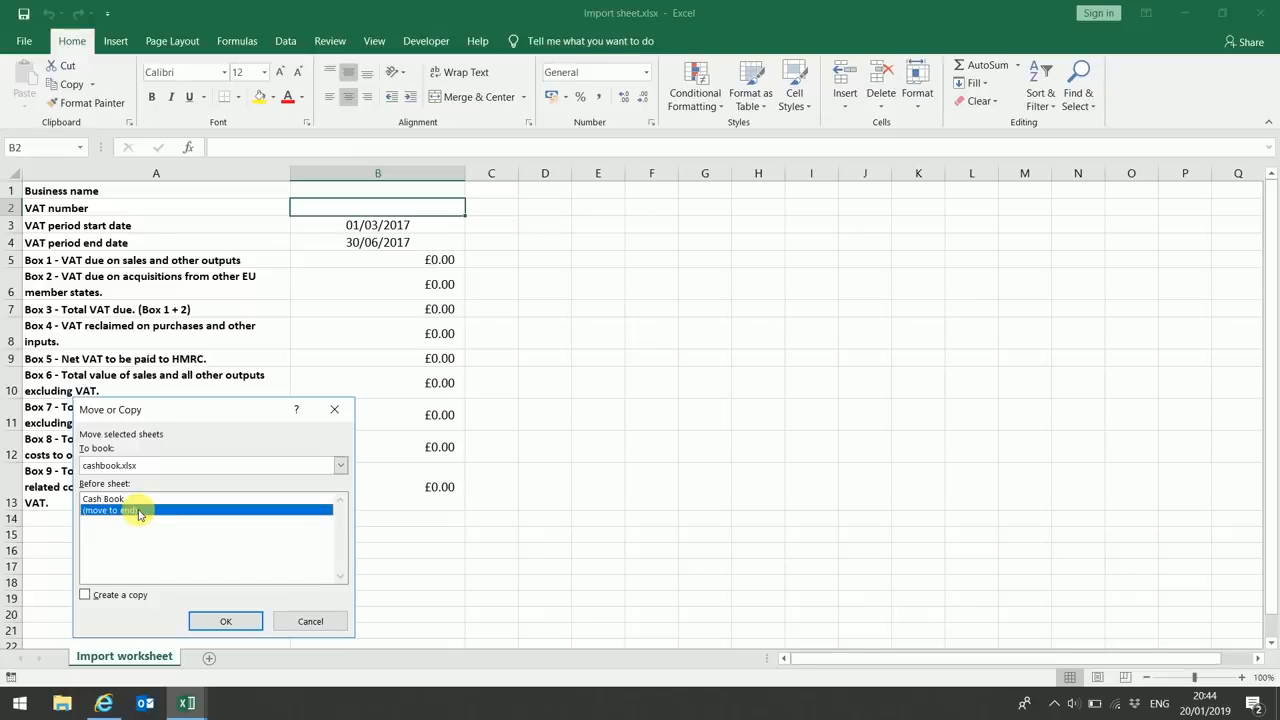
pyautogui.click(85, 595)
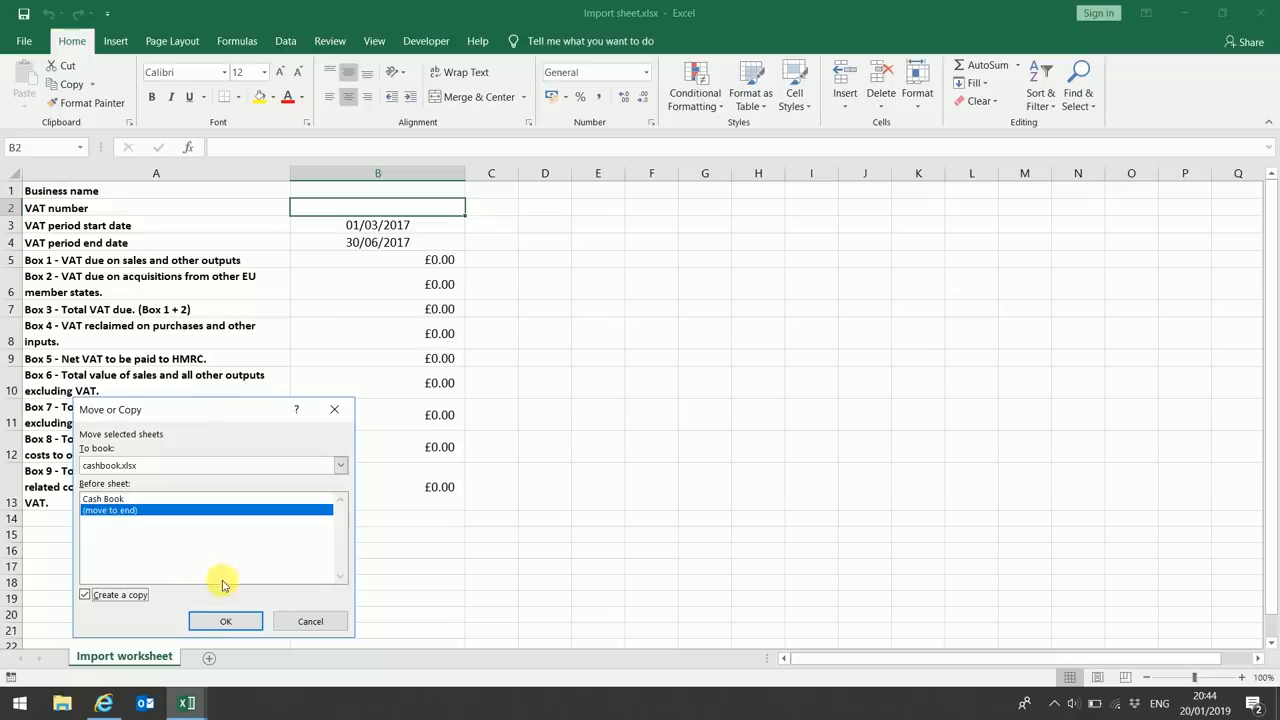
pyautogui.click(228, 620)
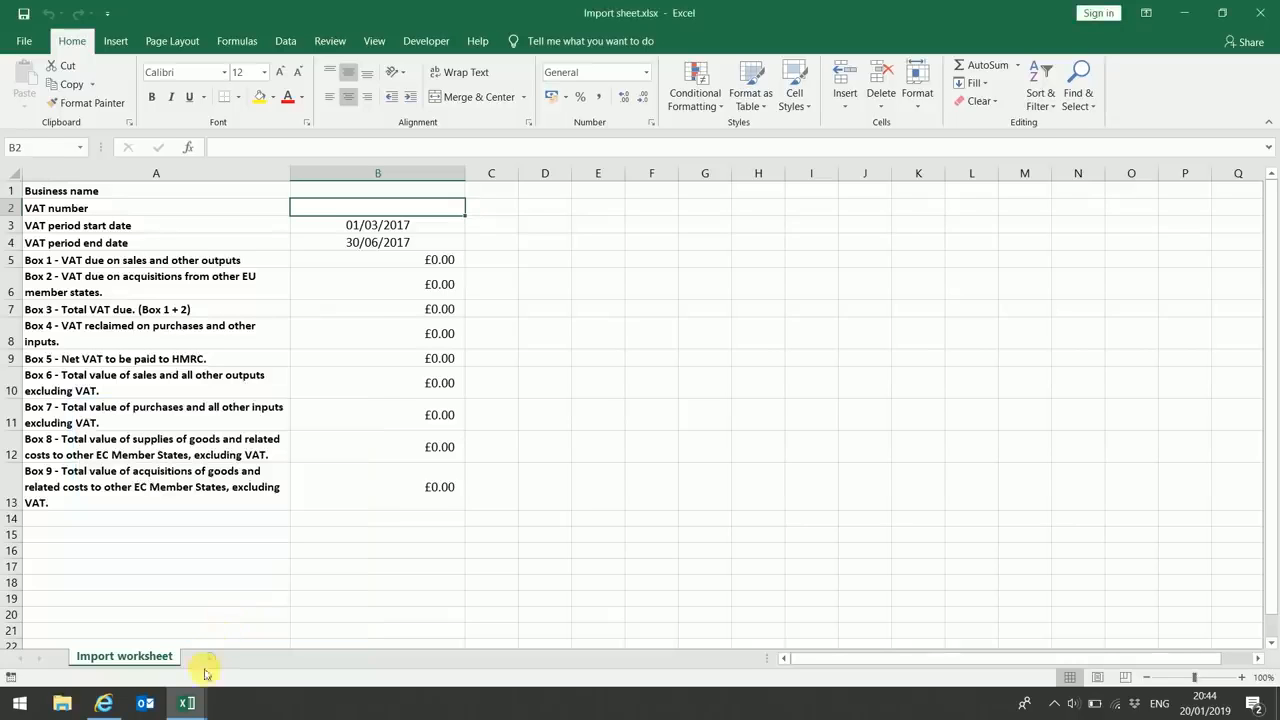
pyautogui.click(190, 702)
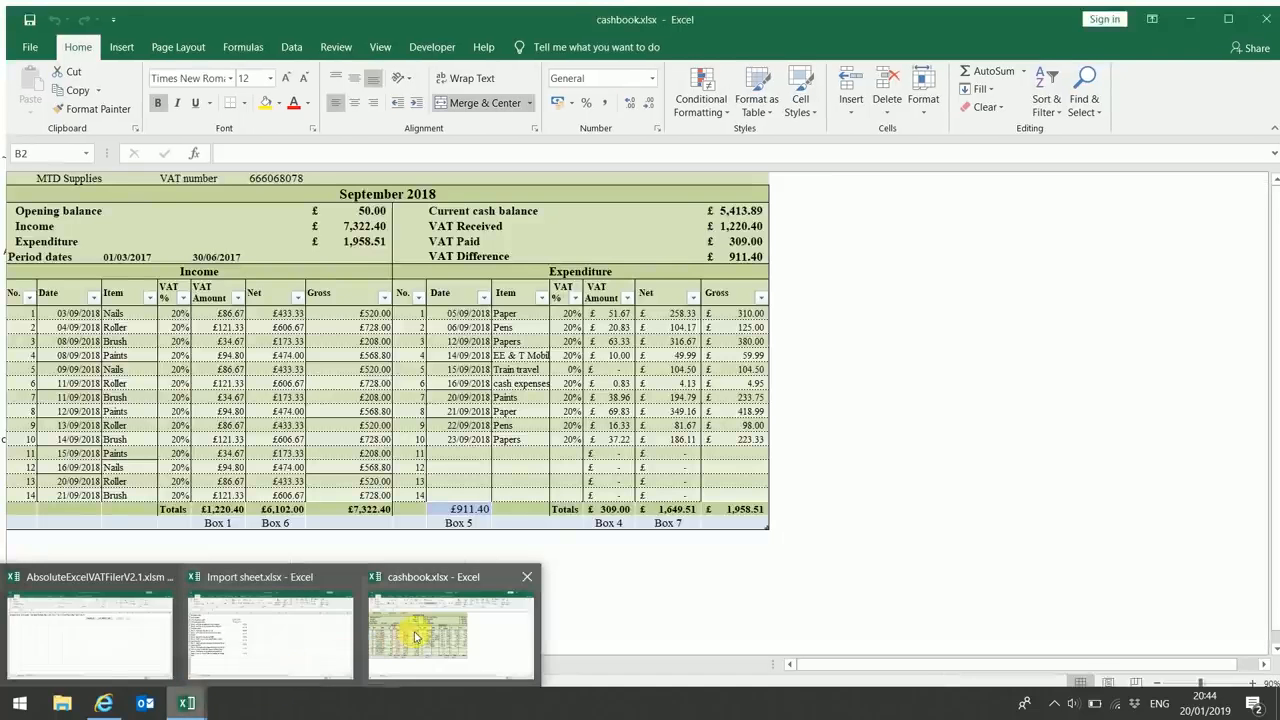
pyautogui.click(415, 636)
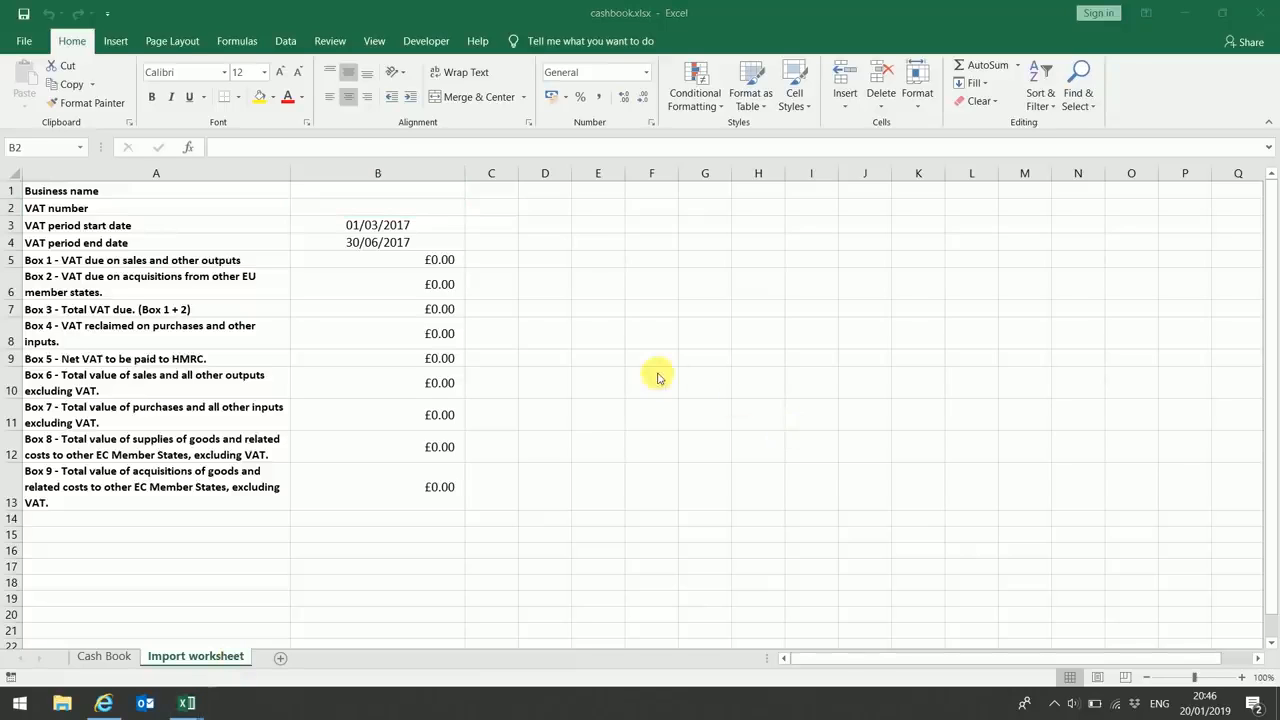
# Step: Link the business name in cell B1 of the Import worksheet to cell B1 of the Cash Book sheet
pyautogui.click(440, 190)
pyautogui.click(443, 190)
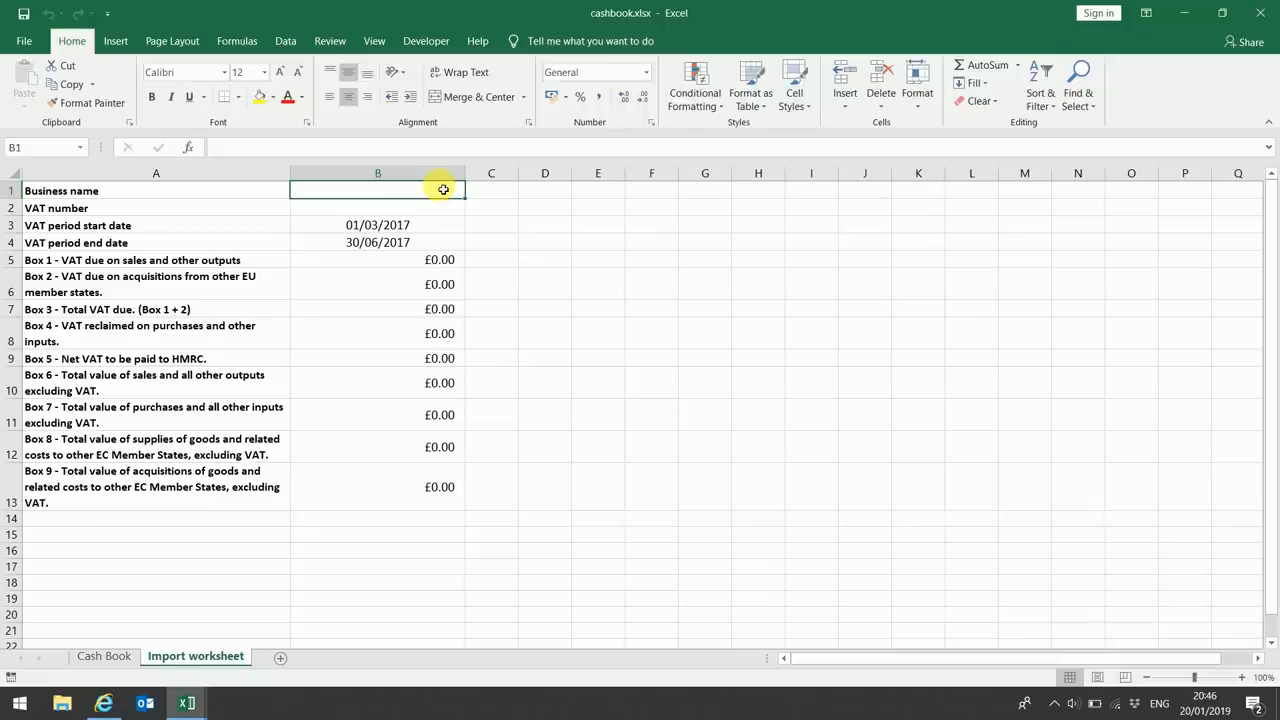
pyautogui.write('=')
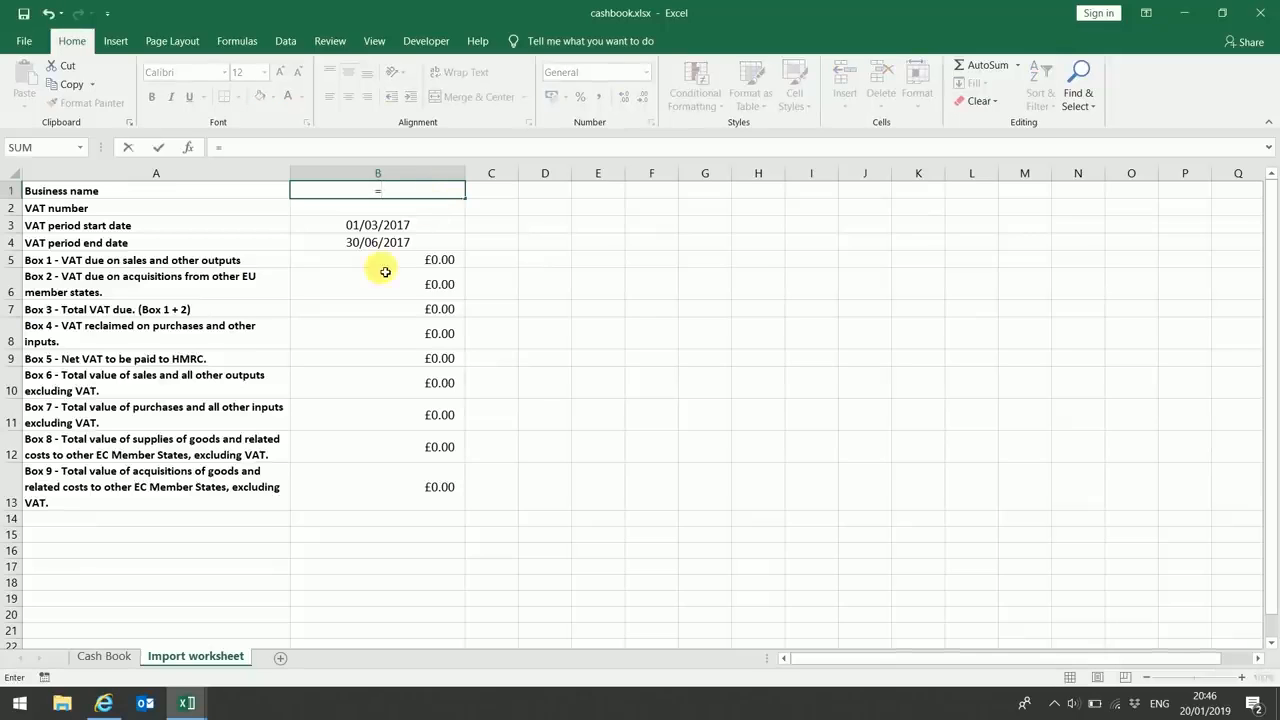
pyautogui.click(108, 658)
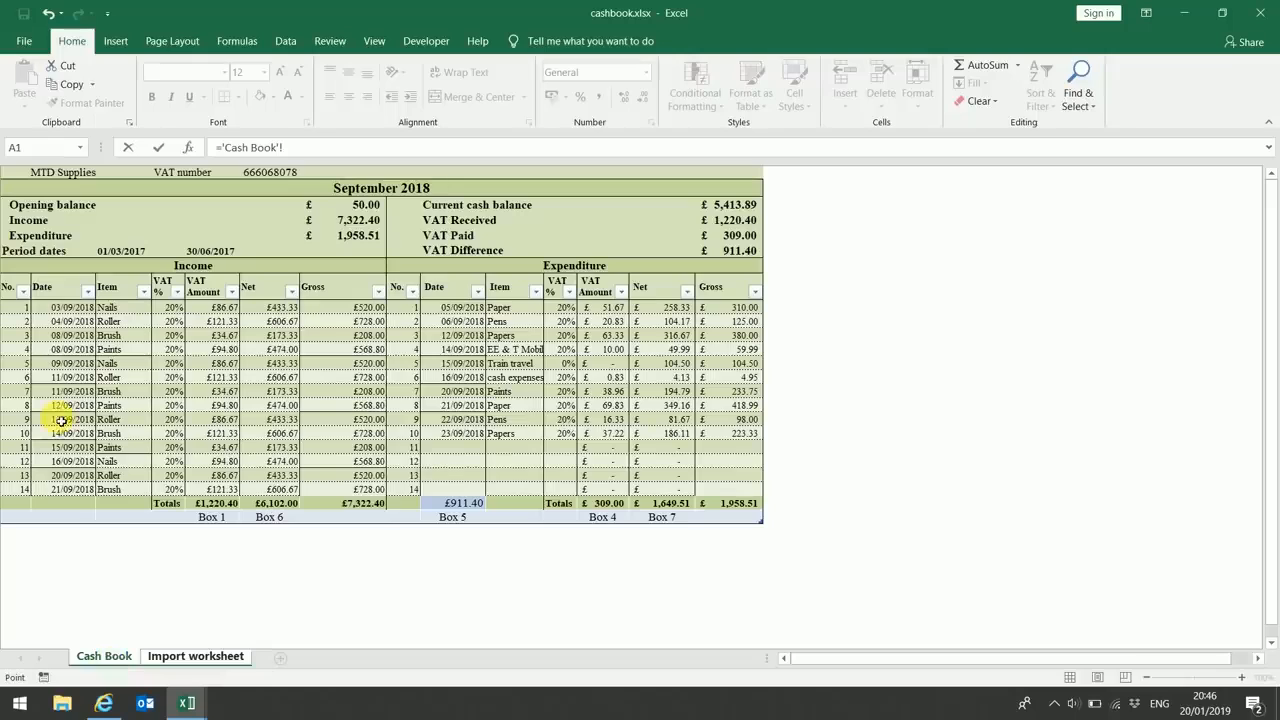
pyautogui.click(75, 175)
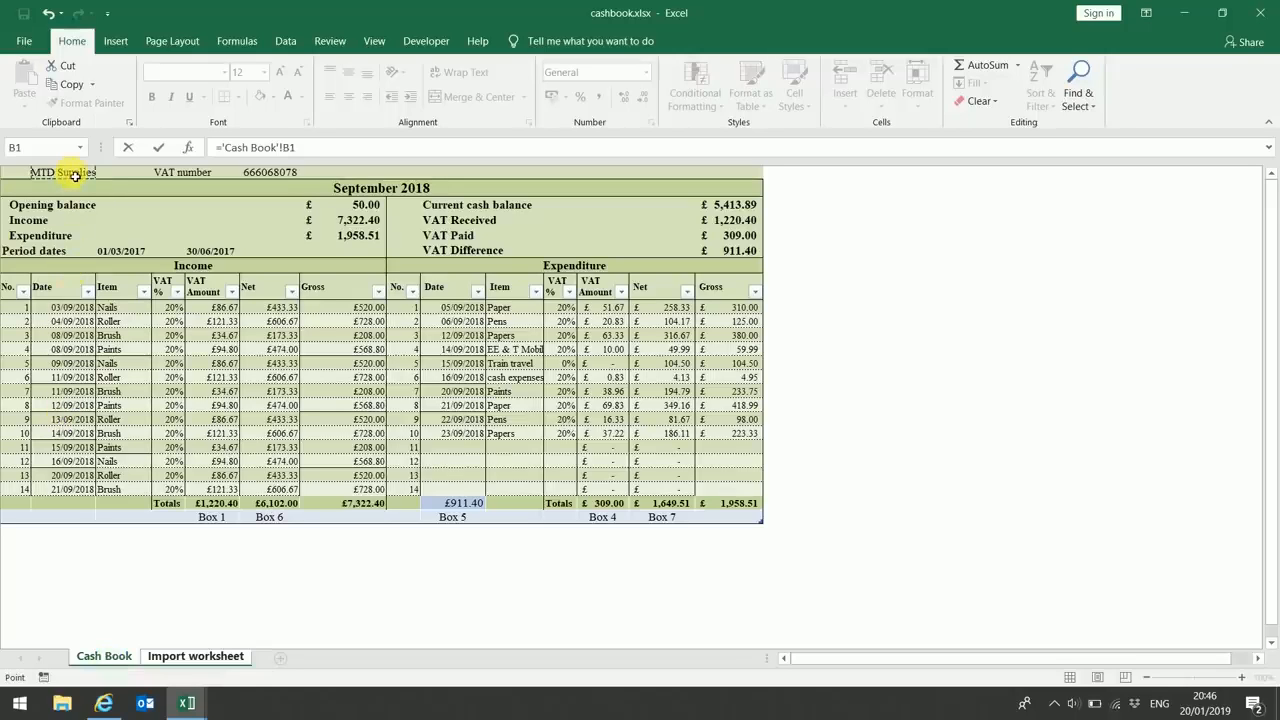
pyautogui.press('Return')
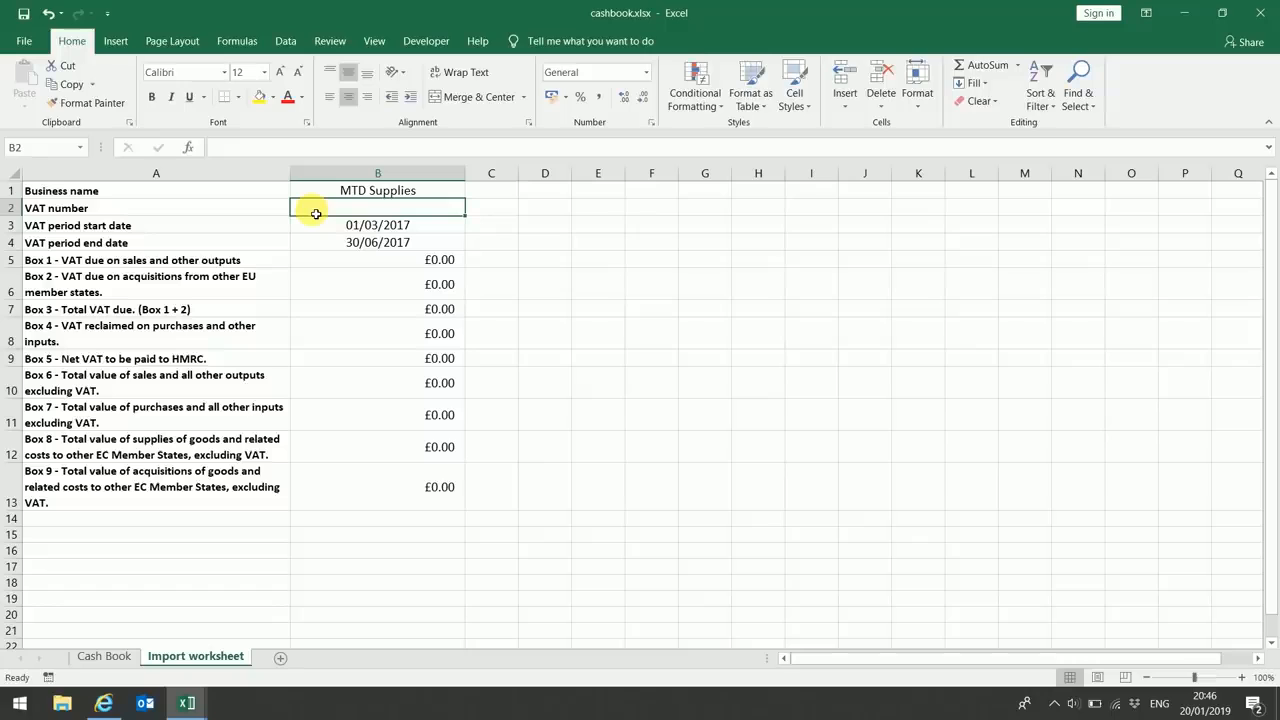
# Step: Link the VAT number in cell B2 of the Import worksheet to cell F1 of the Cash Book sheet
pyautogui.write('=')
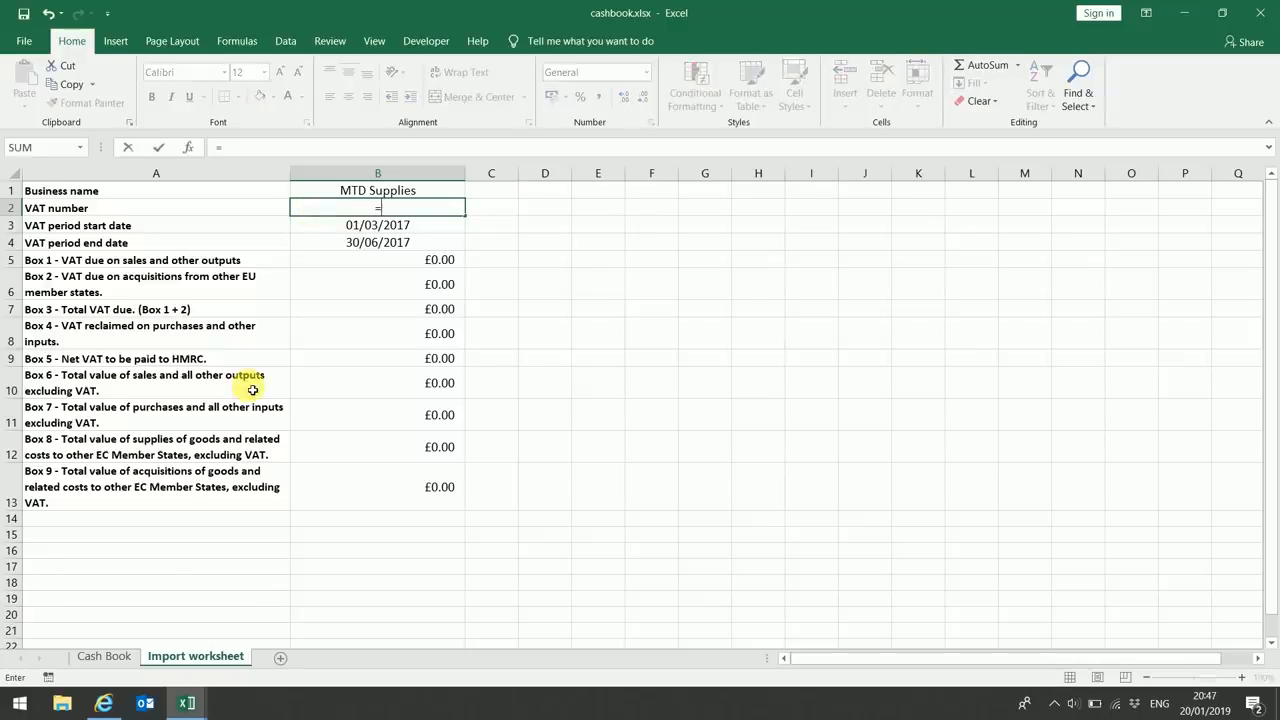
pyautogui.click(115, 659)
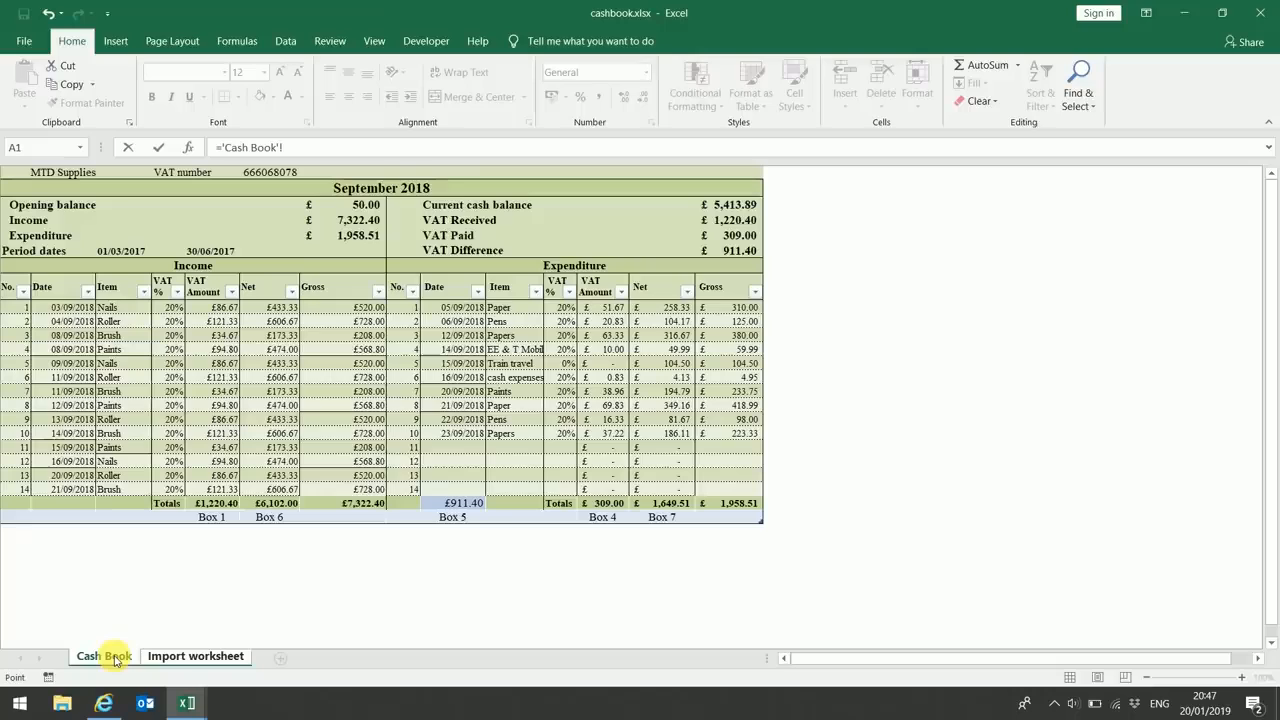
pyautogui.click(285, 176)
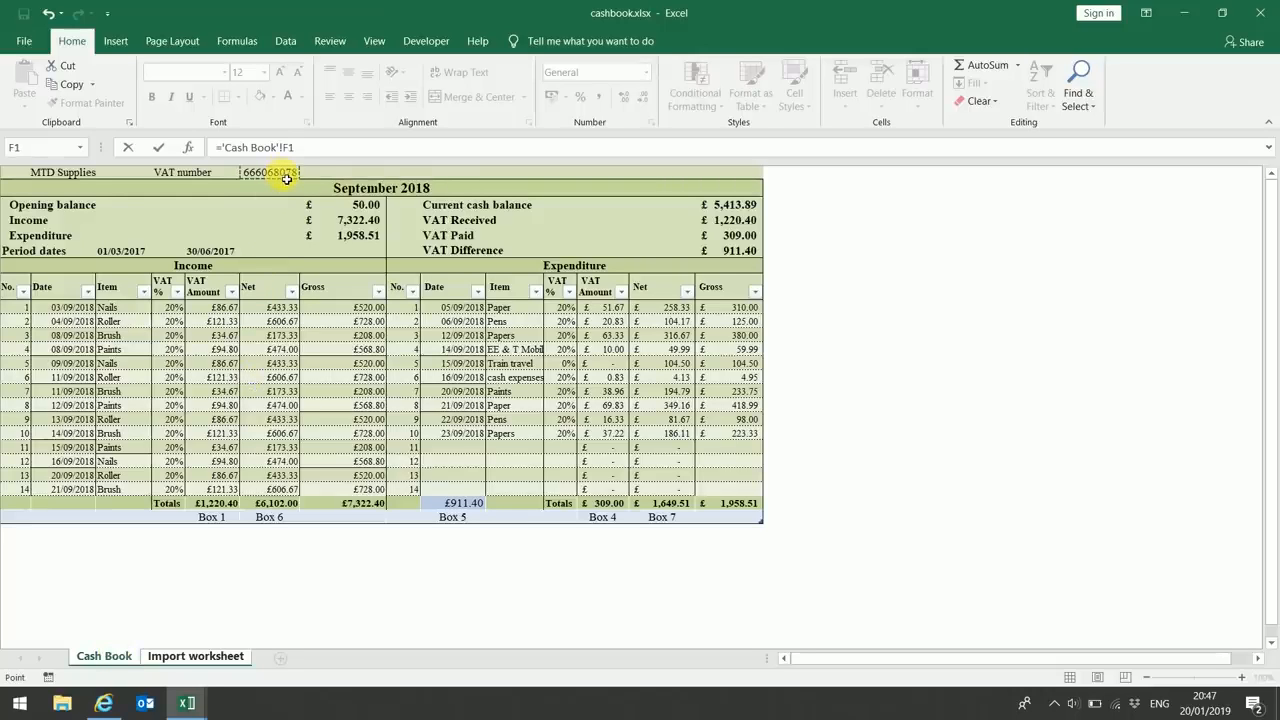
pyautogui.press('Return')
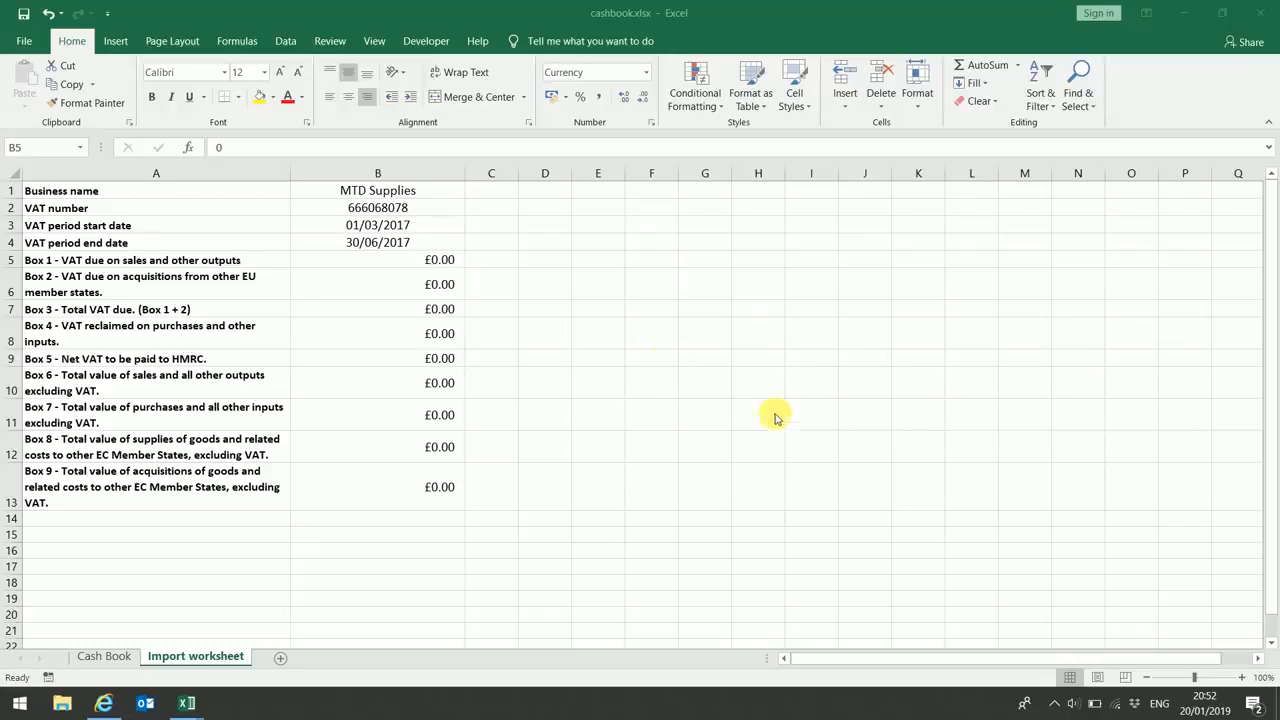
# Step: Link Box 1 in cell B5 of the Import worksheet to the income VAT total in Cash Book cell E30
pyautogui.click(426, 260)
pyautogui.write('=')
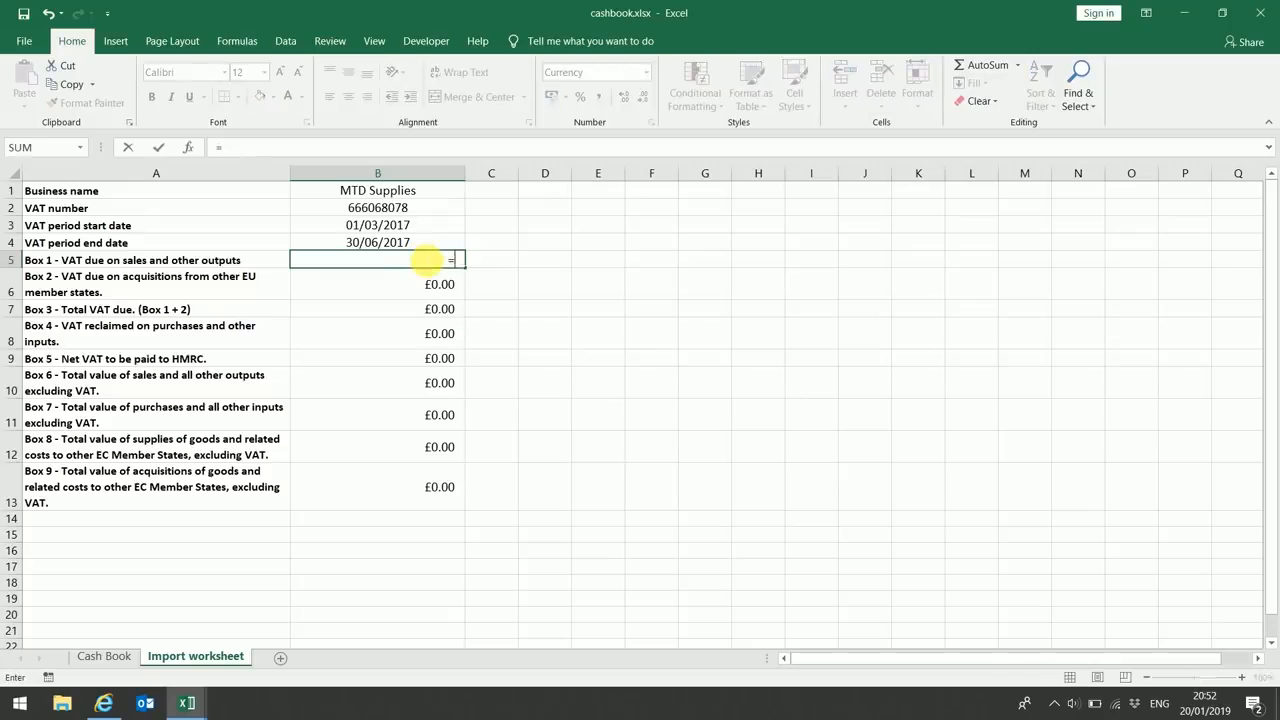
pyautogui.click(114, 660)
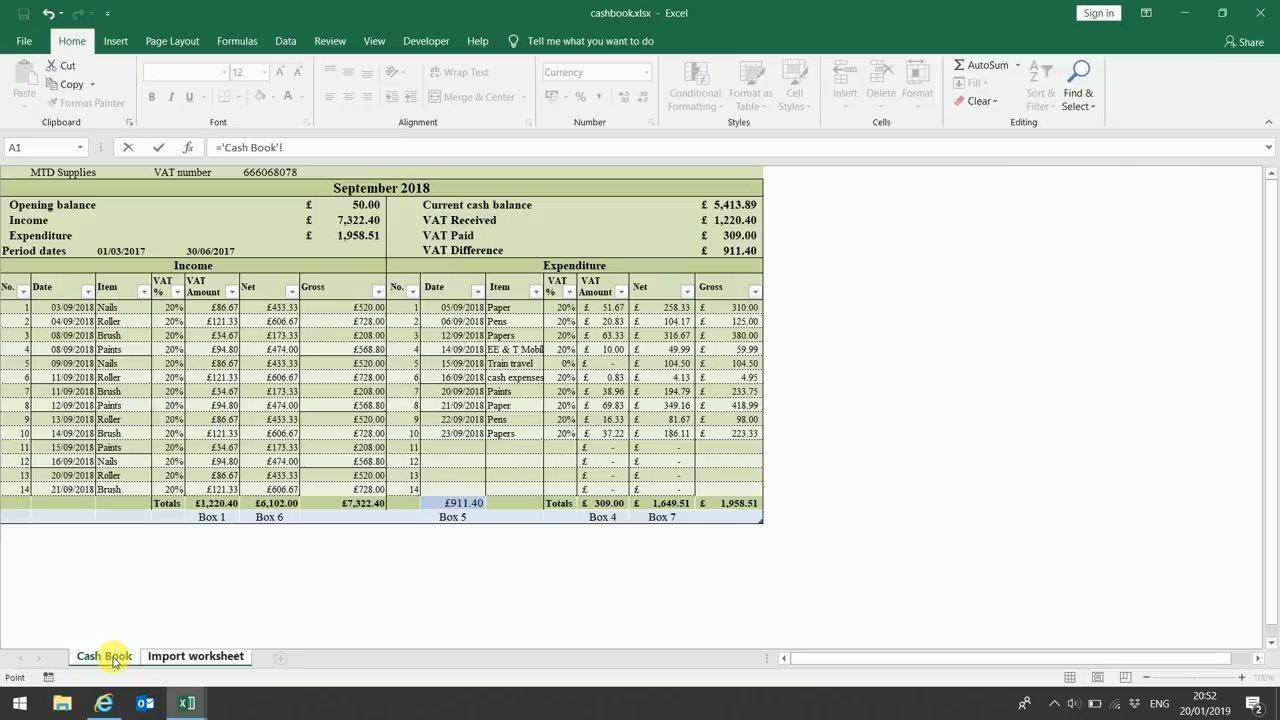
pyautogui.click(208, 505)
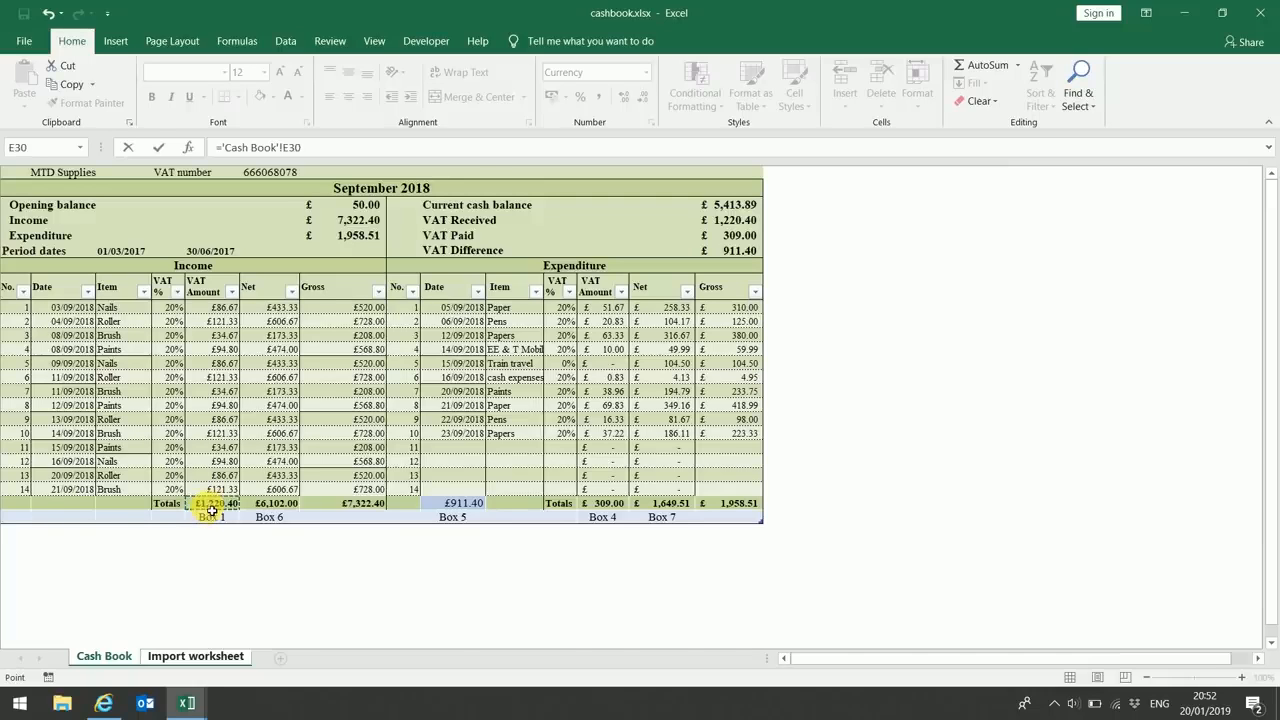
pyautogui.press('Return')
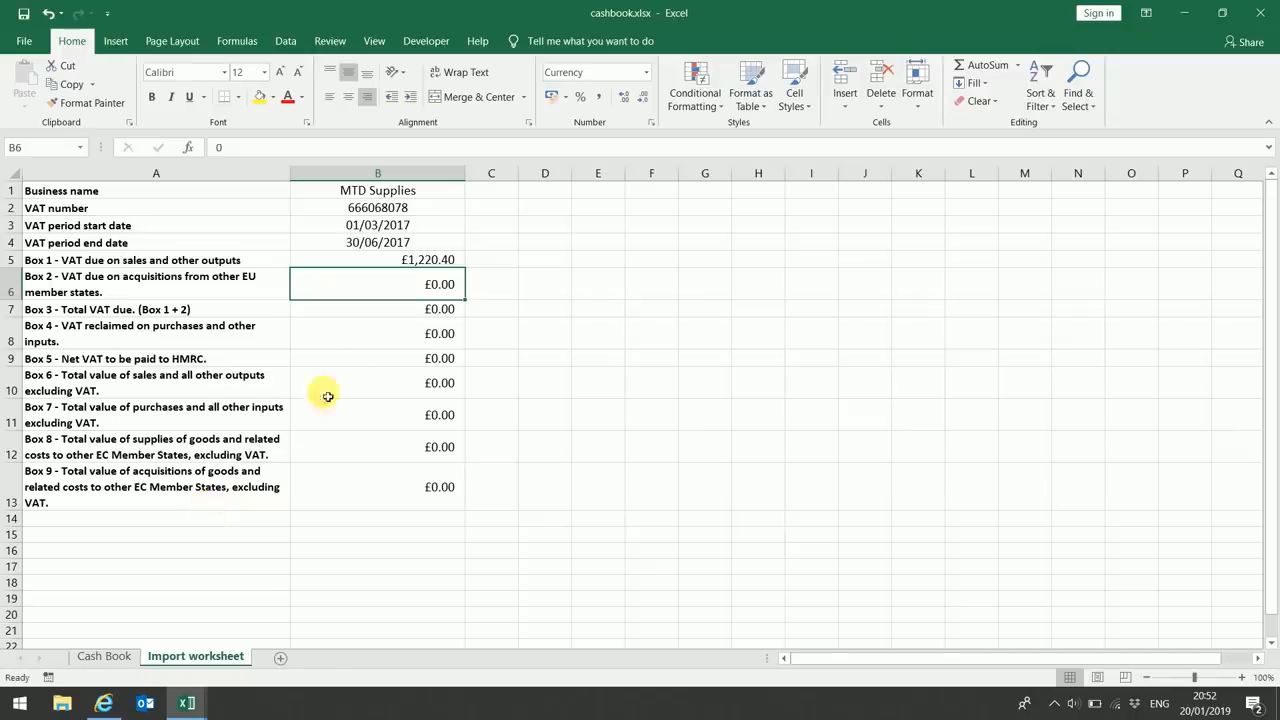
# Step: Link Box 3 in cell B7 of the Import worksheet to the income VAT total in Cash Book cell E30, skipping Box 2
pyautogui.click(394, 317)
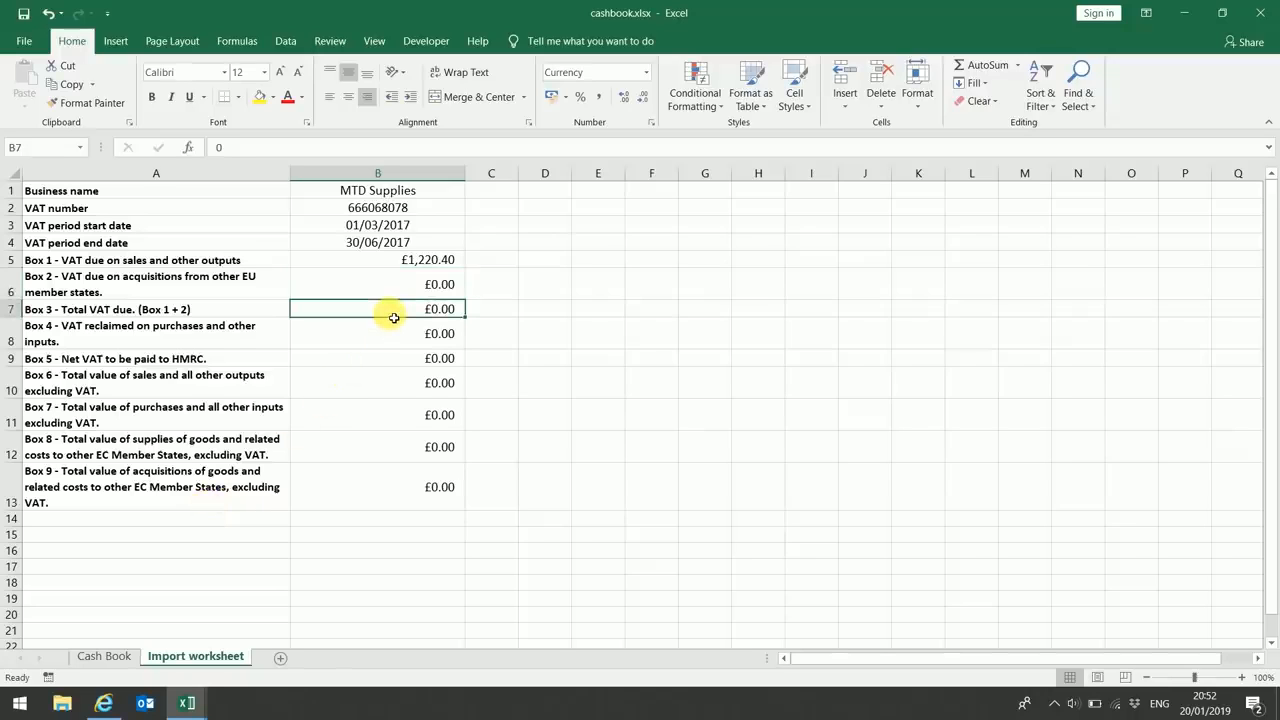
pyautogui.write('=')
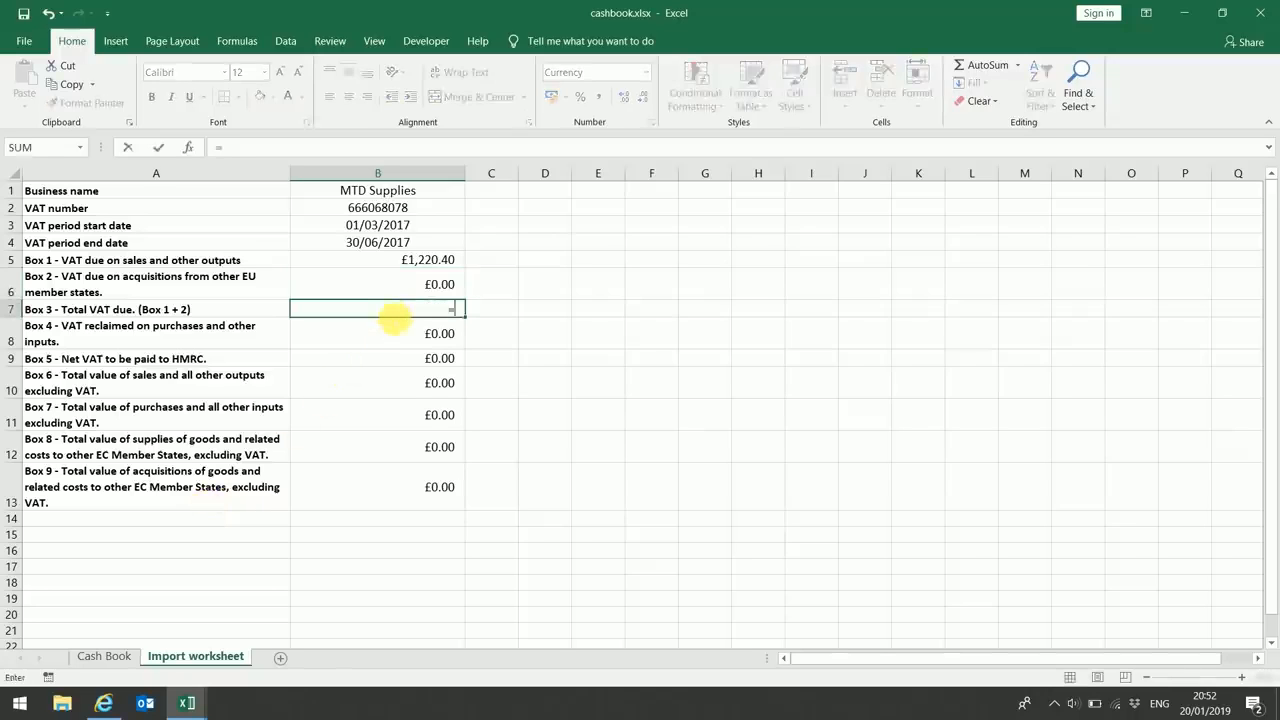
pyautogui.click(108, 657)
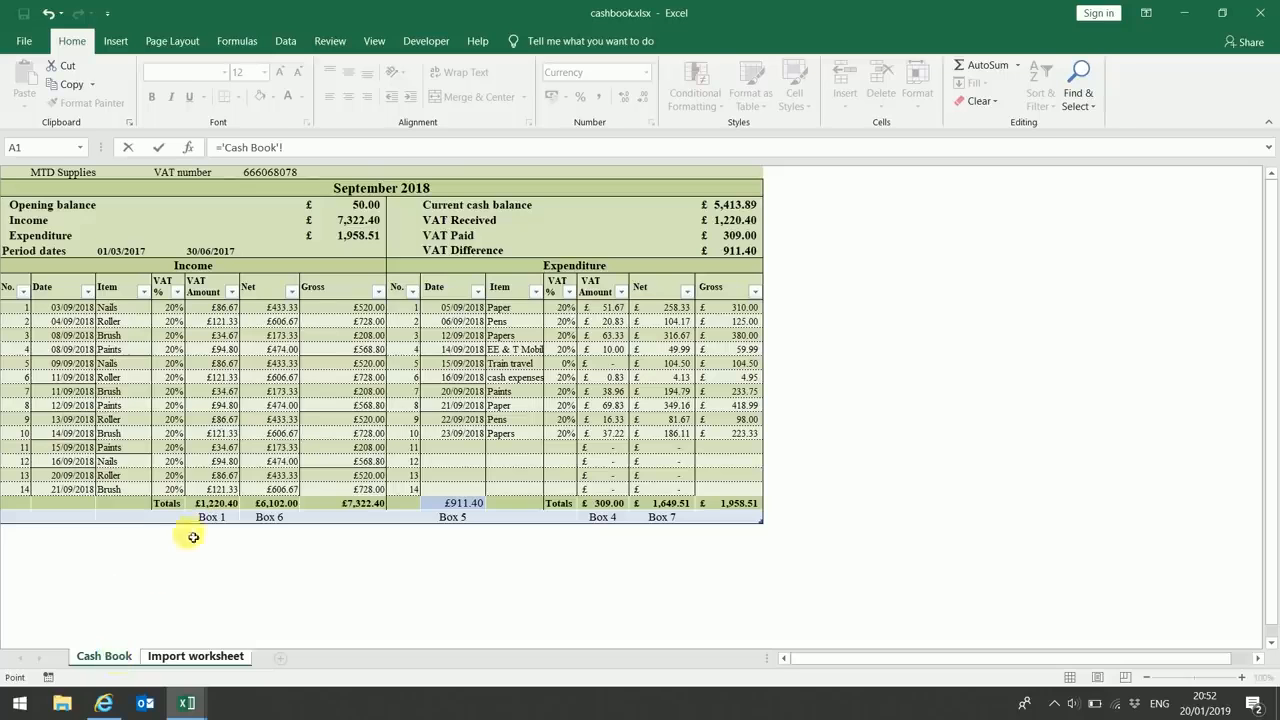
pyautogui.click(217, 503)
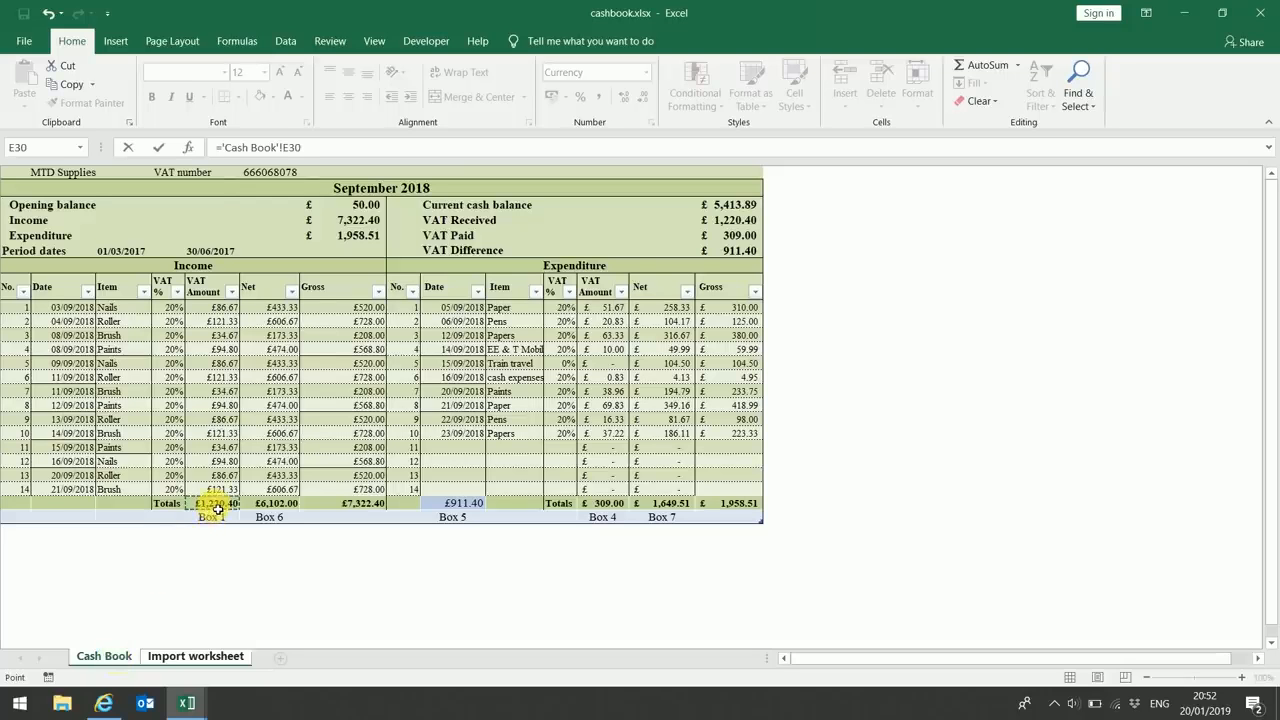
pyautogui.press('Return')
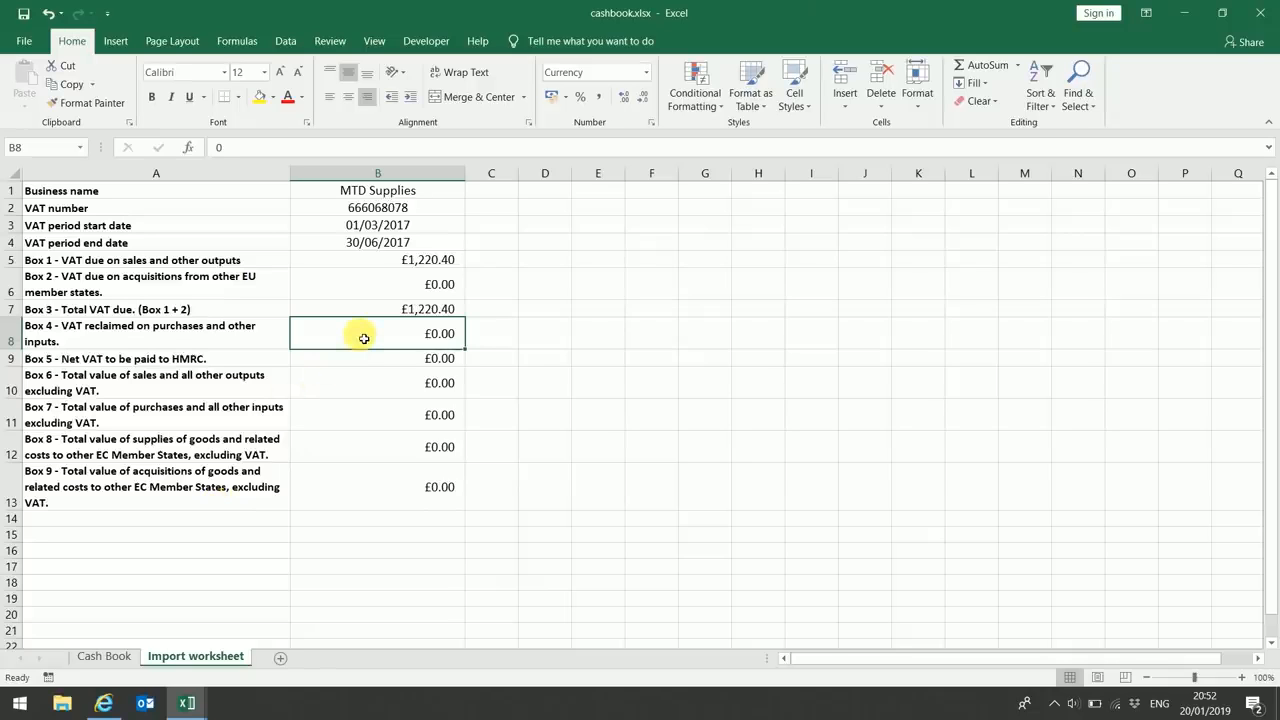
# Step: Link Box 4 in cell B8 of the Import worksheet to the expenditure VAT total in Cash Book cell L30
pyautogui.write('=')
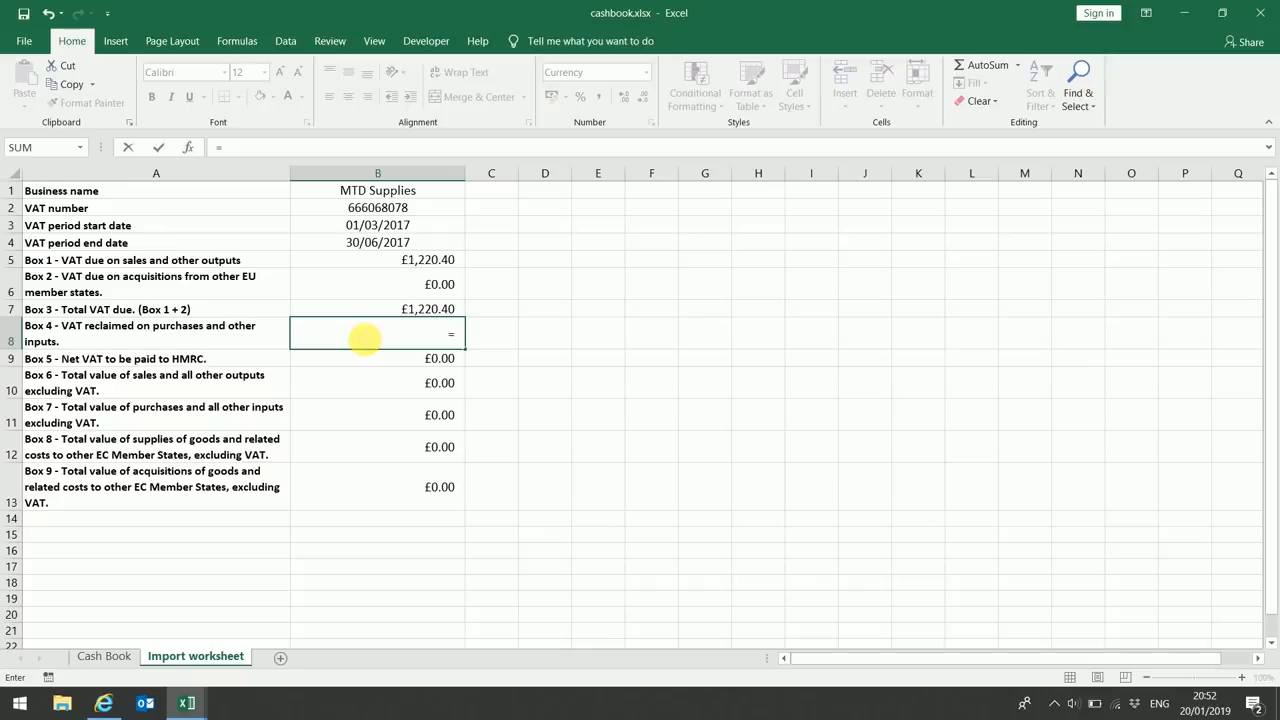
pyautogui.click(106, 658)
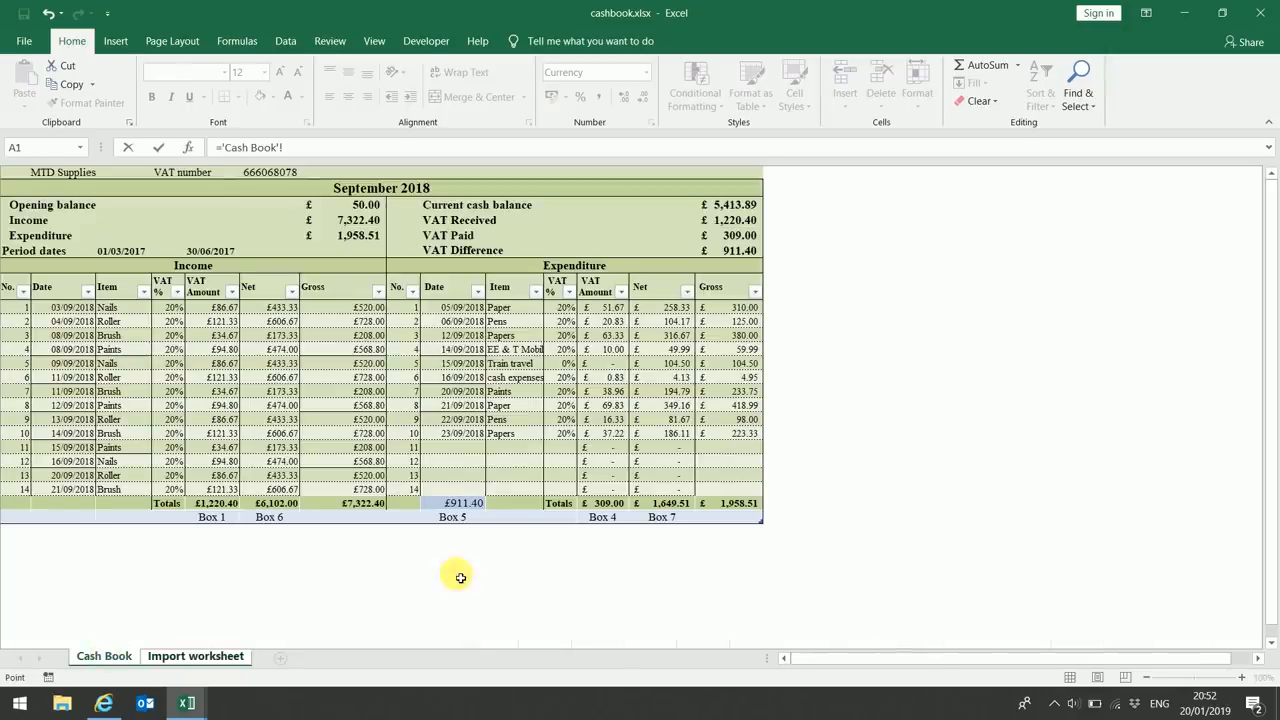
pyautogui.click(603, 506)
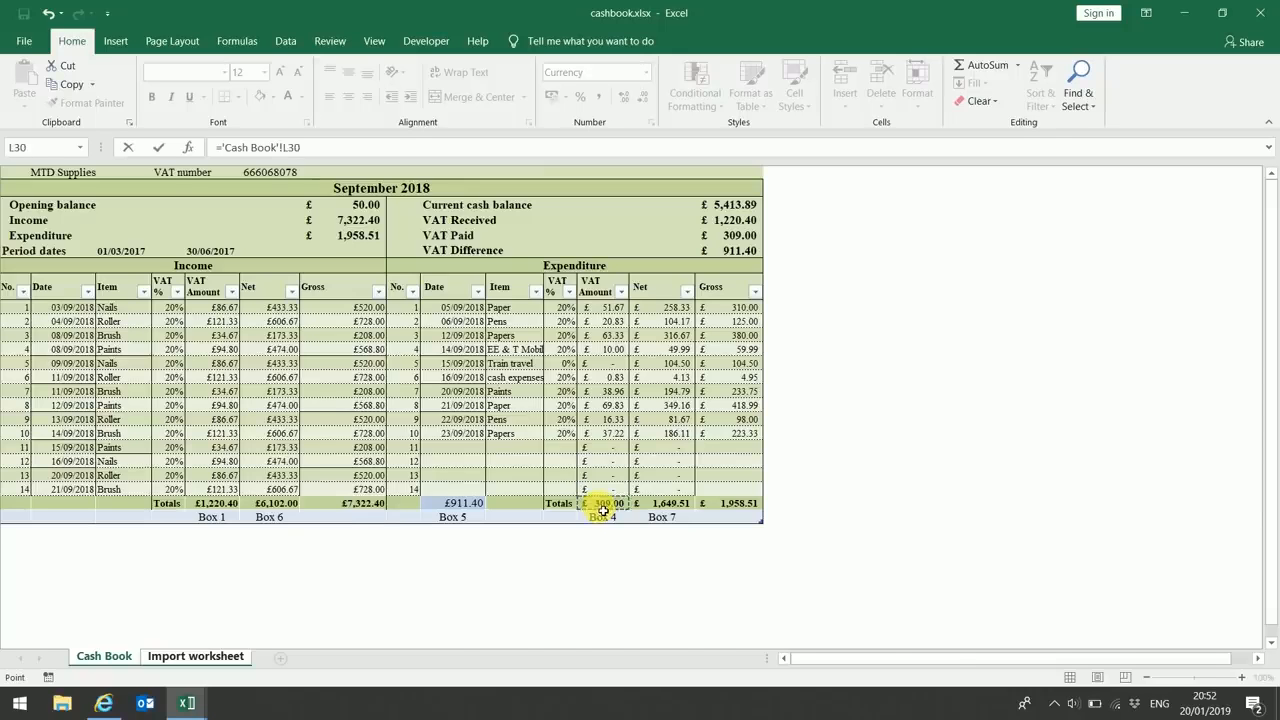
pyautogui.press('Return')
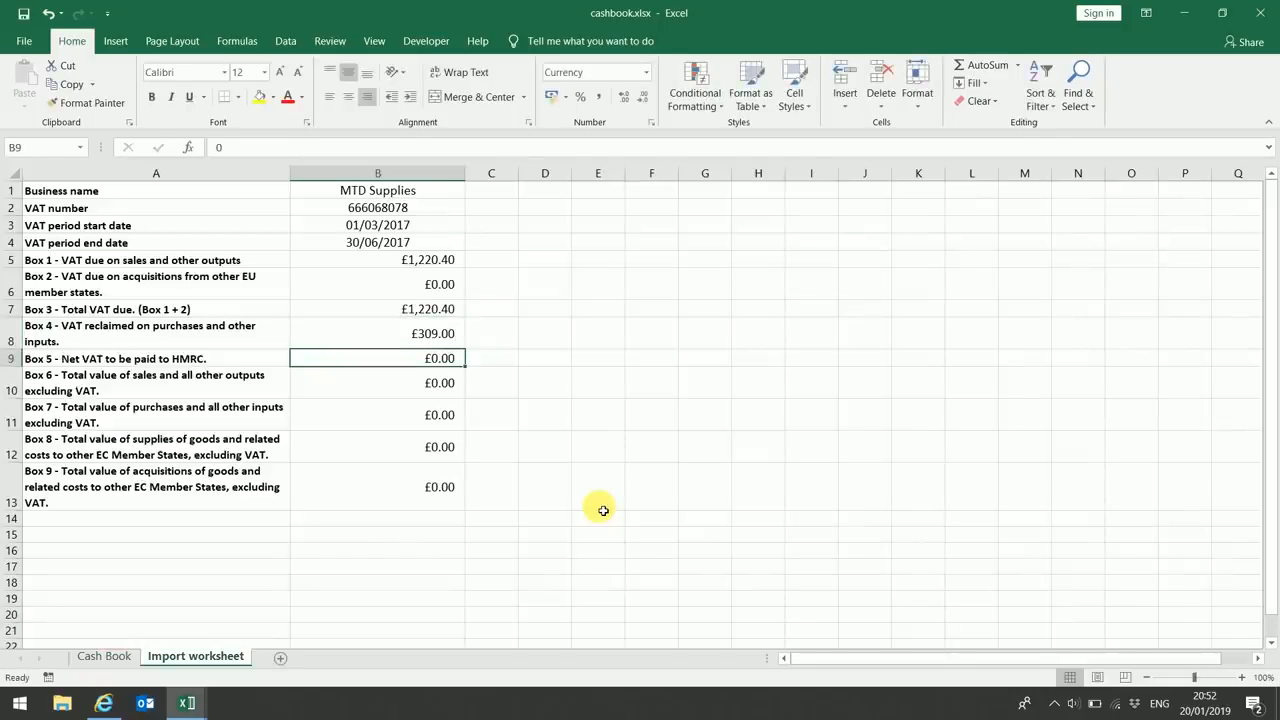
# Step: Link Box 5 in cell B9 of the Import worksheet to the VAT difference in Cash Book cell I30
pyautogui.write('=')
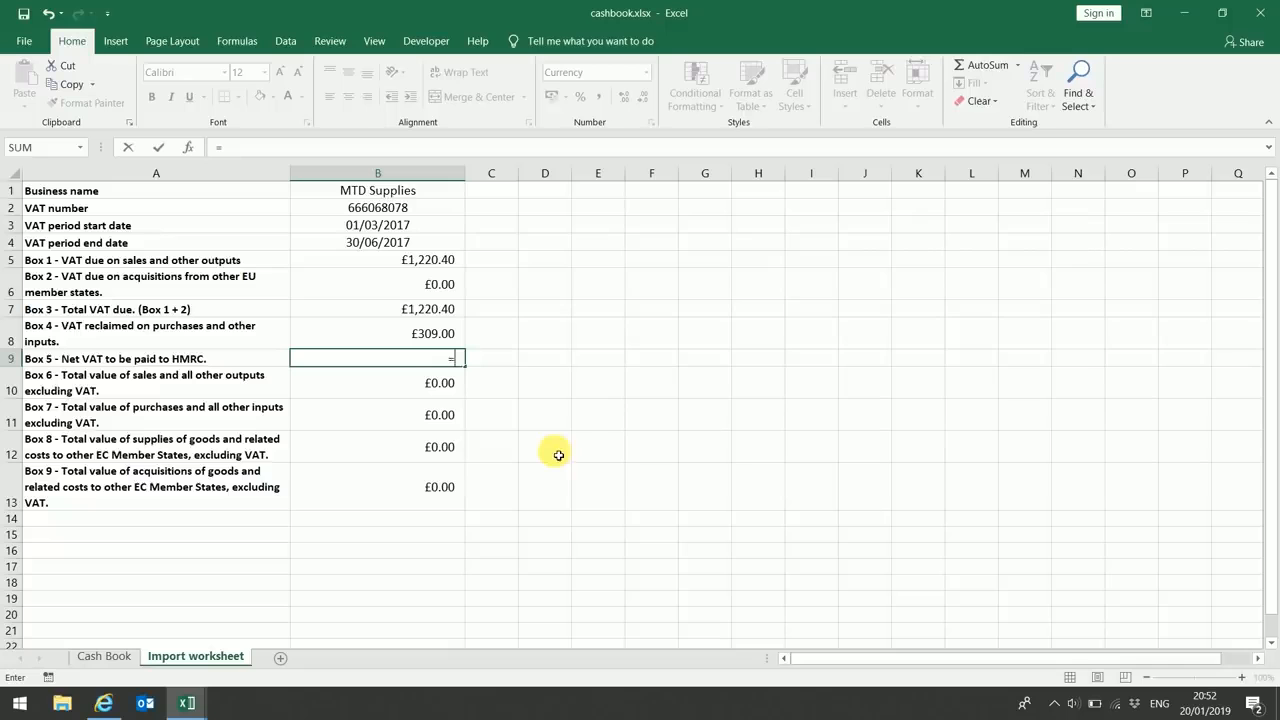
pyautogui.click(131, 660)
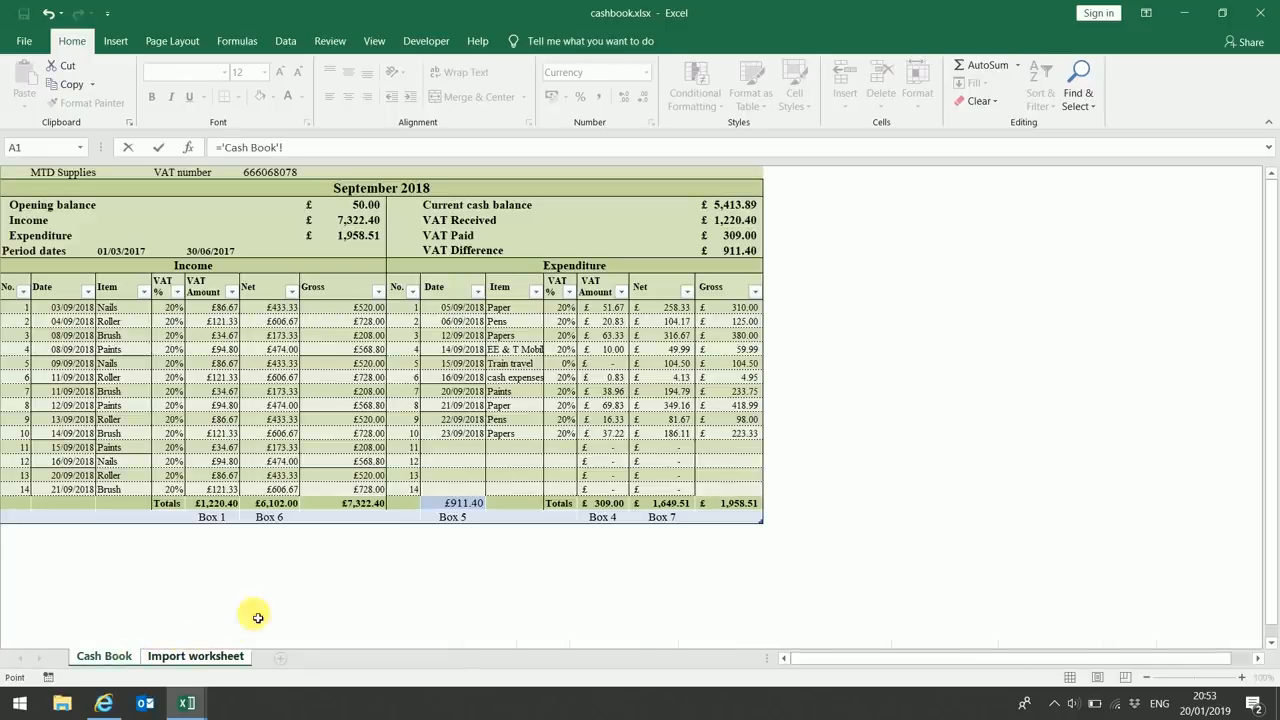
pyautogui.click(450, 507)
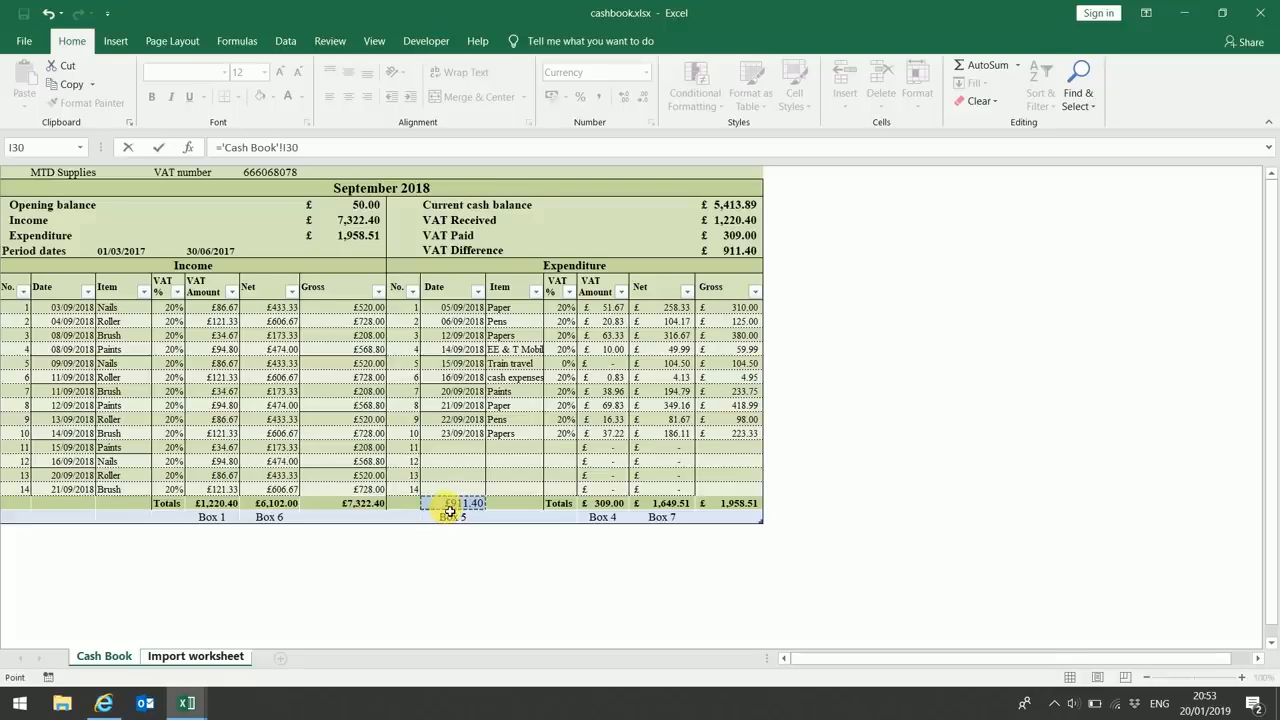
pyautogui.press('Return')
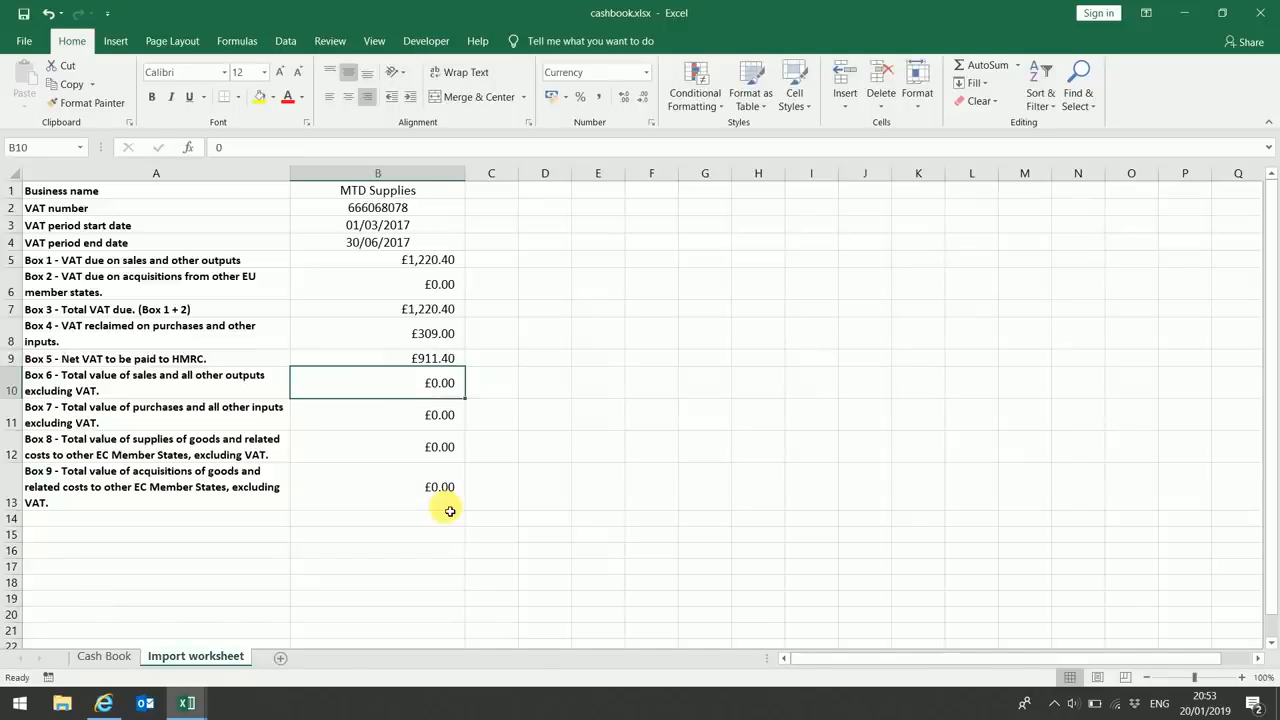
# Step: Link Box 6 in cell B10 of the Import worksheet to the income net total in Cash Book cell F30
pyautogui.write('=')
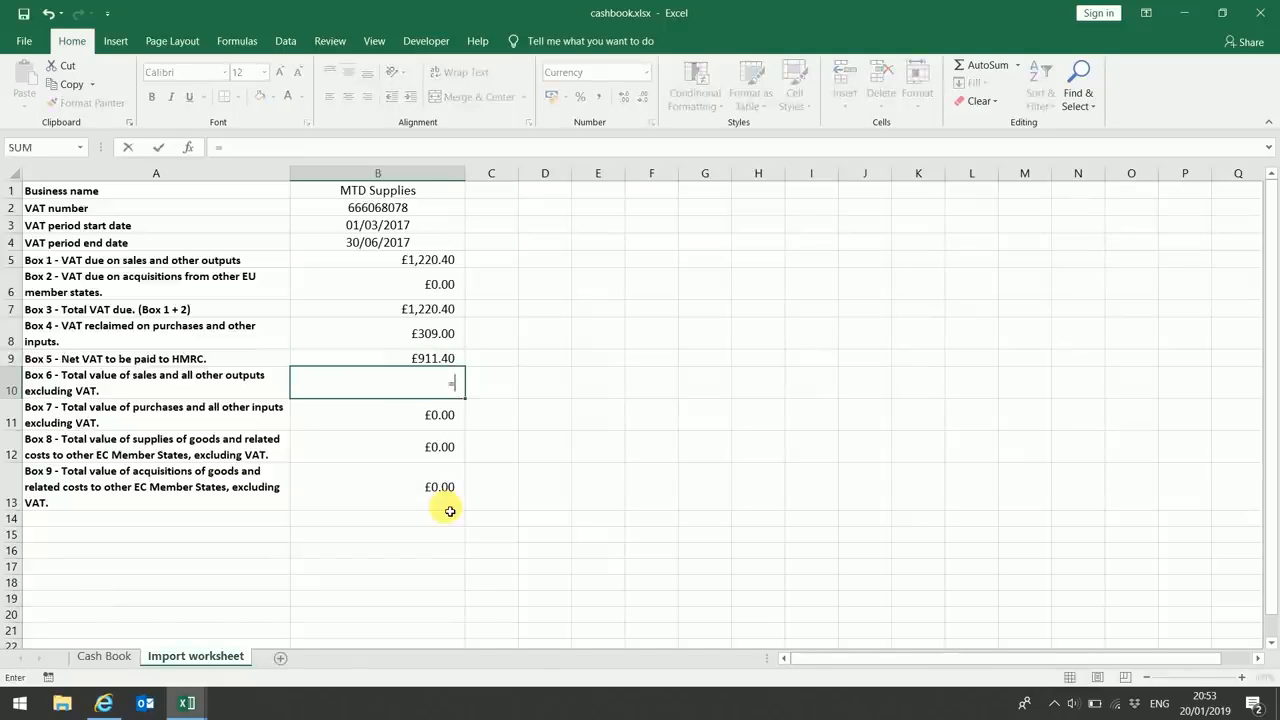
pyautogui.click(126, 657)
pyautogui.click(268, 503)
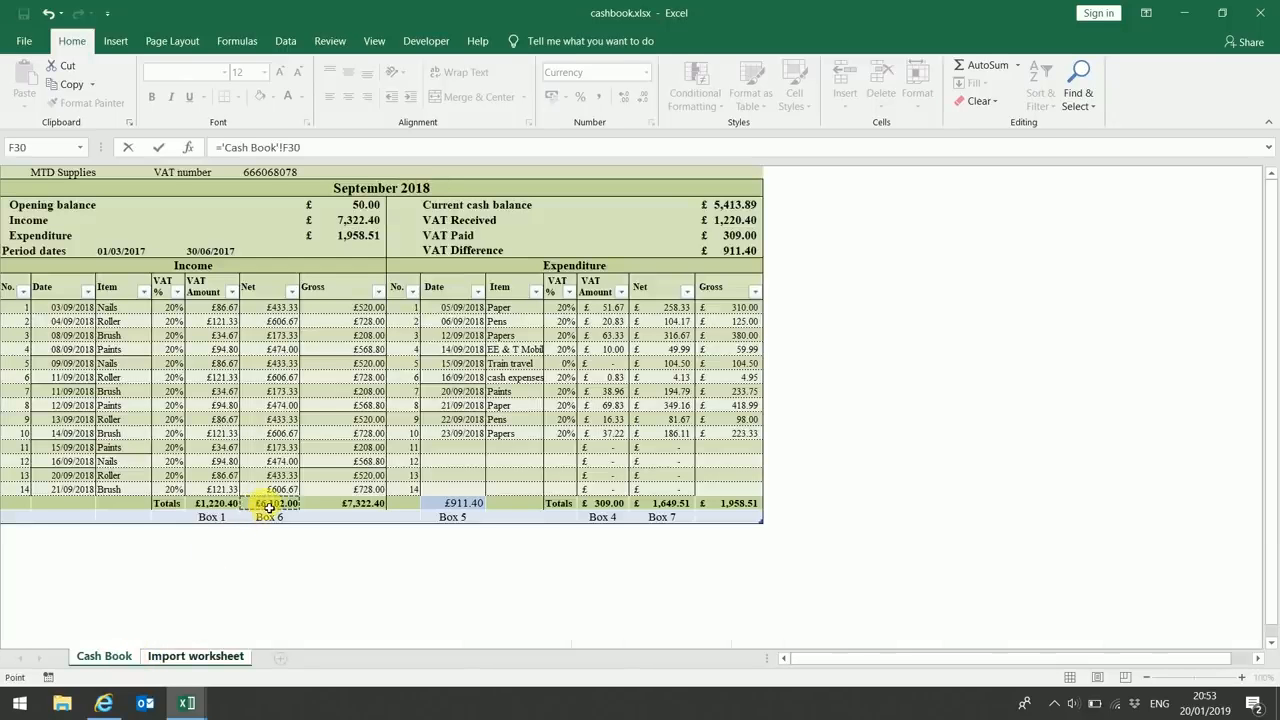
pyautogui.press('Return')
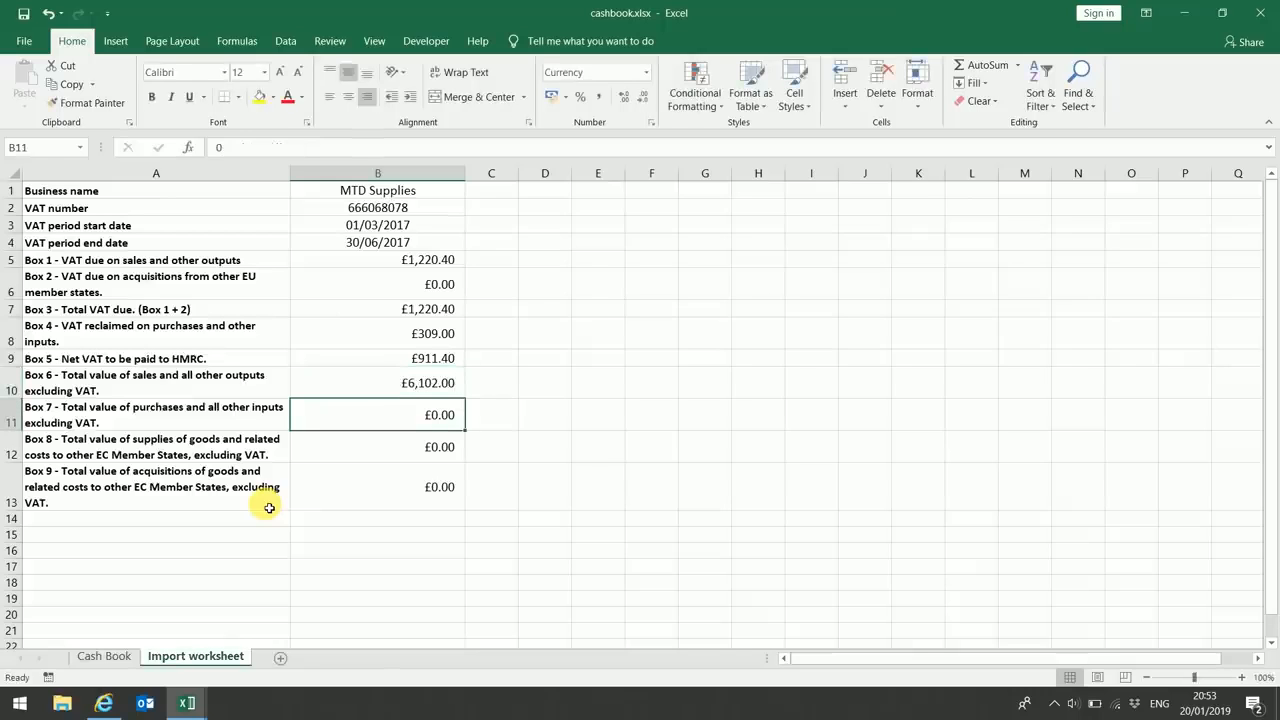
# Step: Link Box 7 in cell B11 of the Import worksheet to Cash Book cell M30, the expenditure net total, and switch to the VAT filer workbook
pyautogui.write('=')
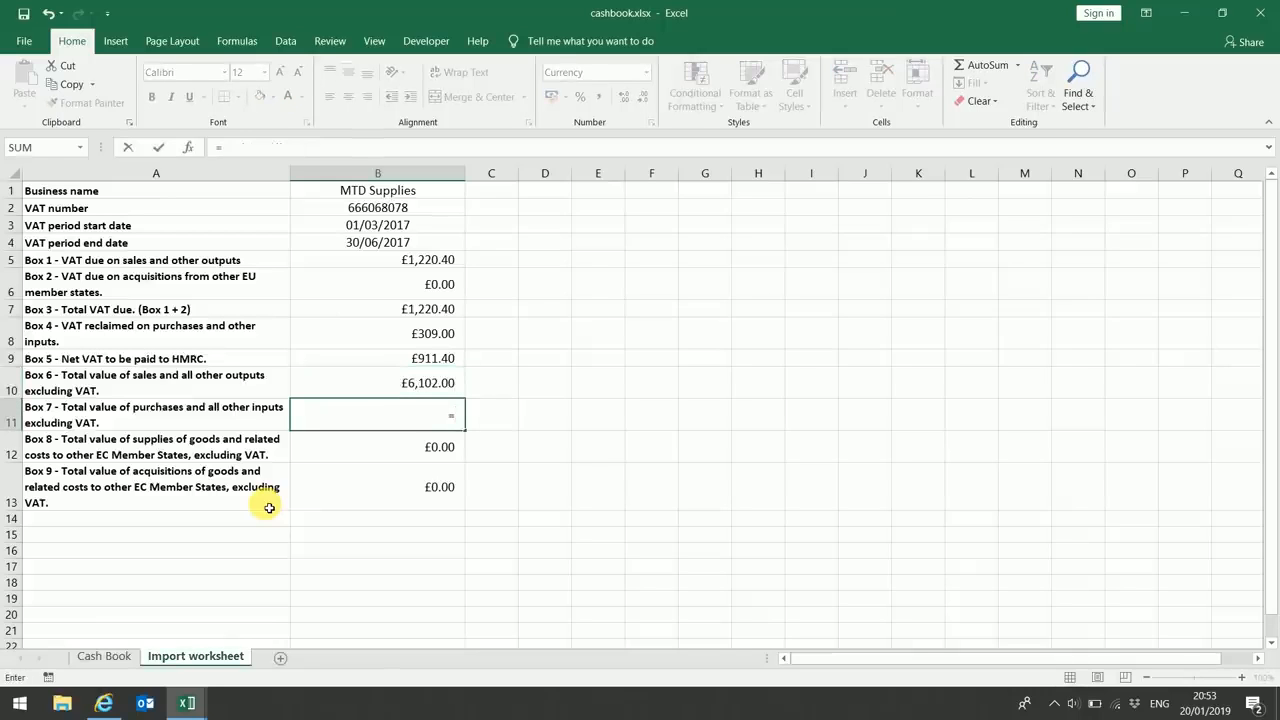
pyautogui.click(110, 657)
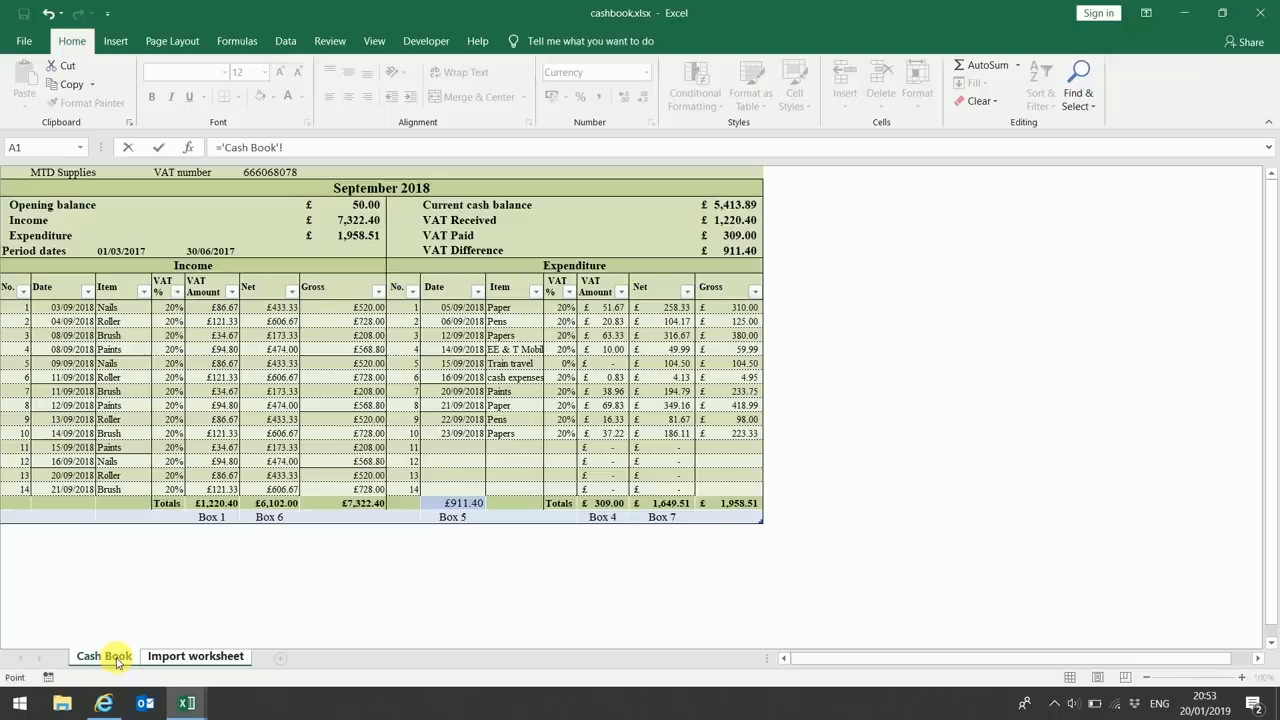
pyautogui.click(680, 506)
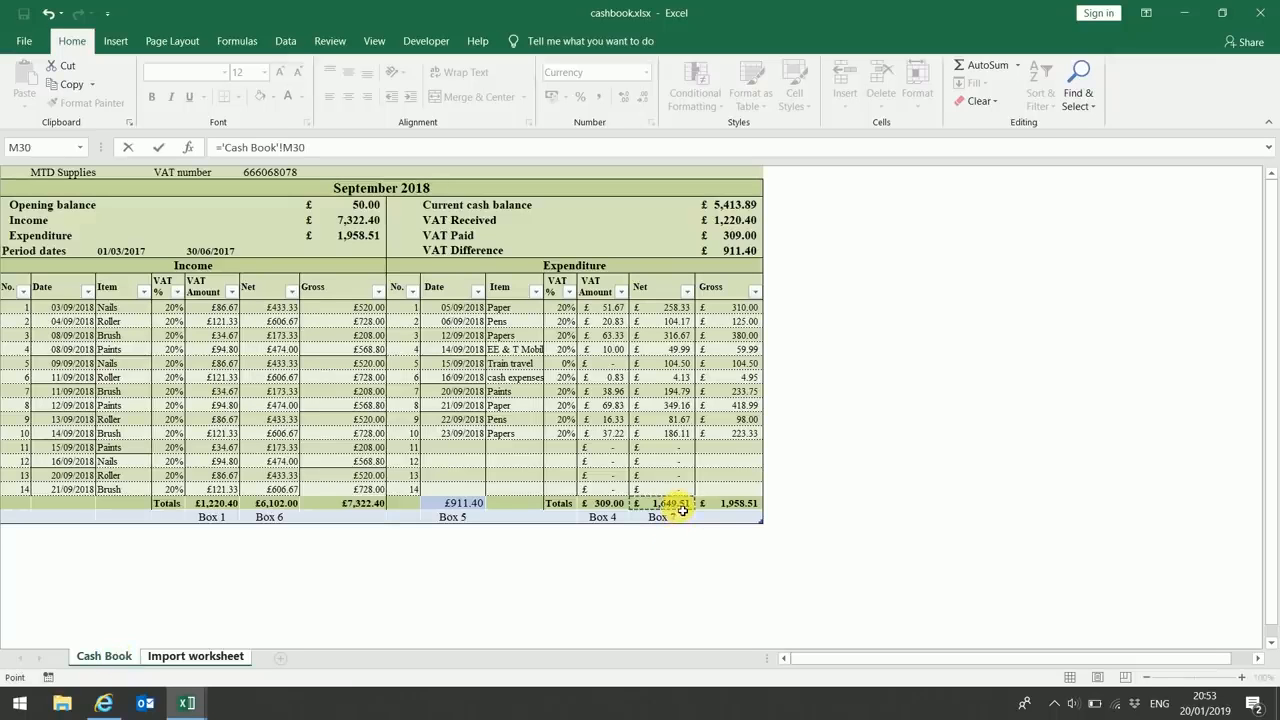
pyautogui.press('Return')
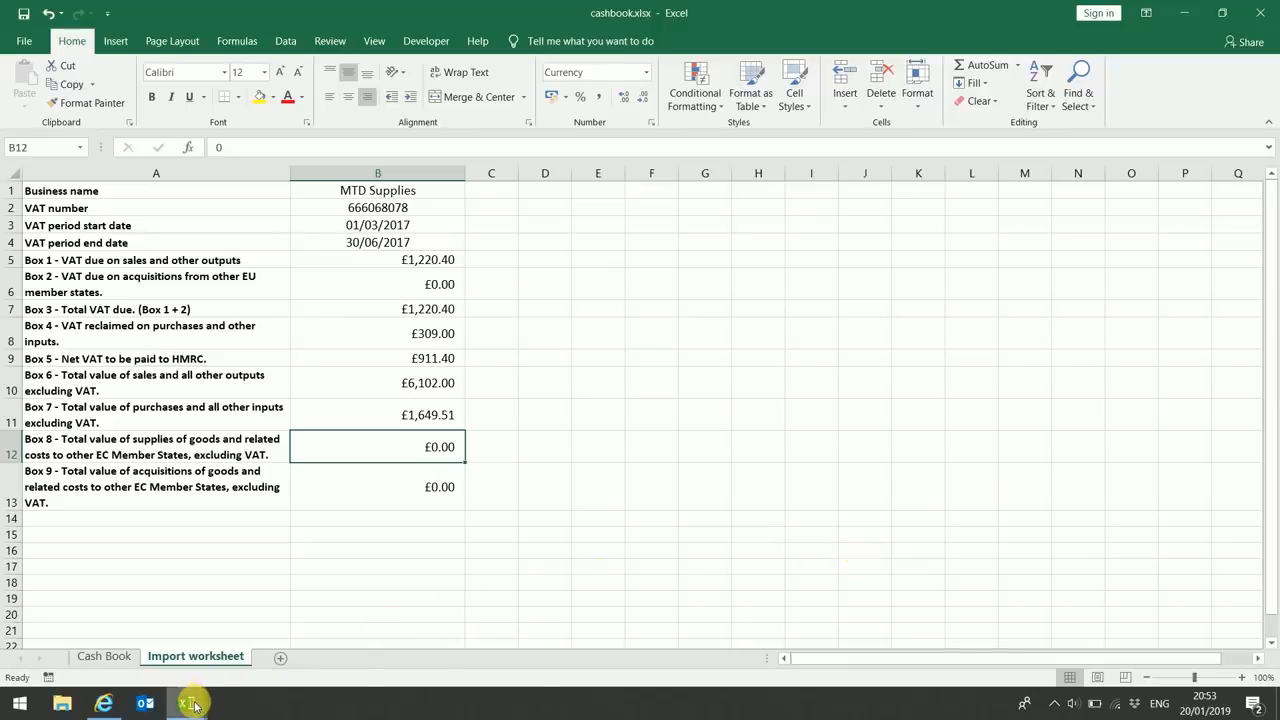
pyautogui.moveTo(195, 706)
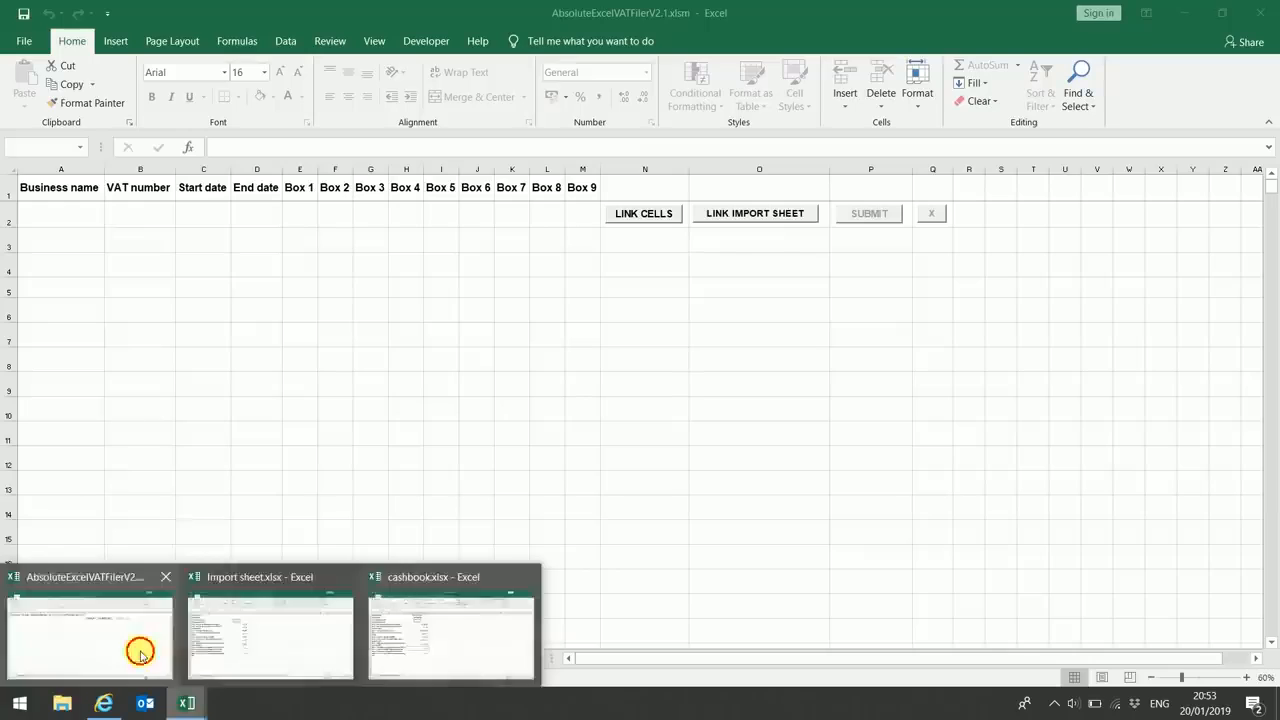
pyautogui.click(142, 654)
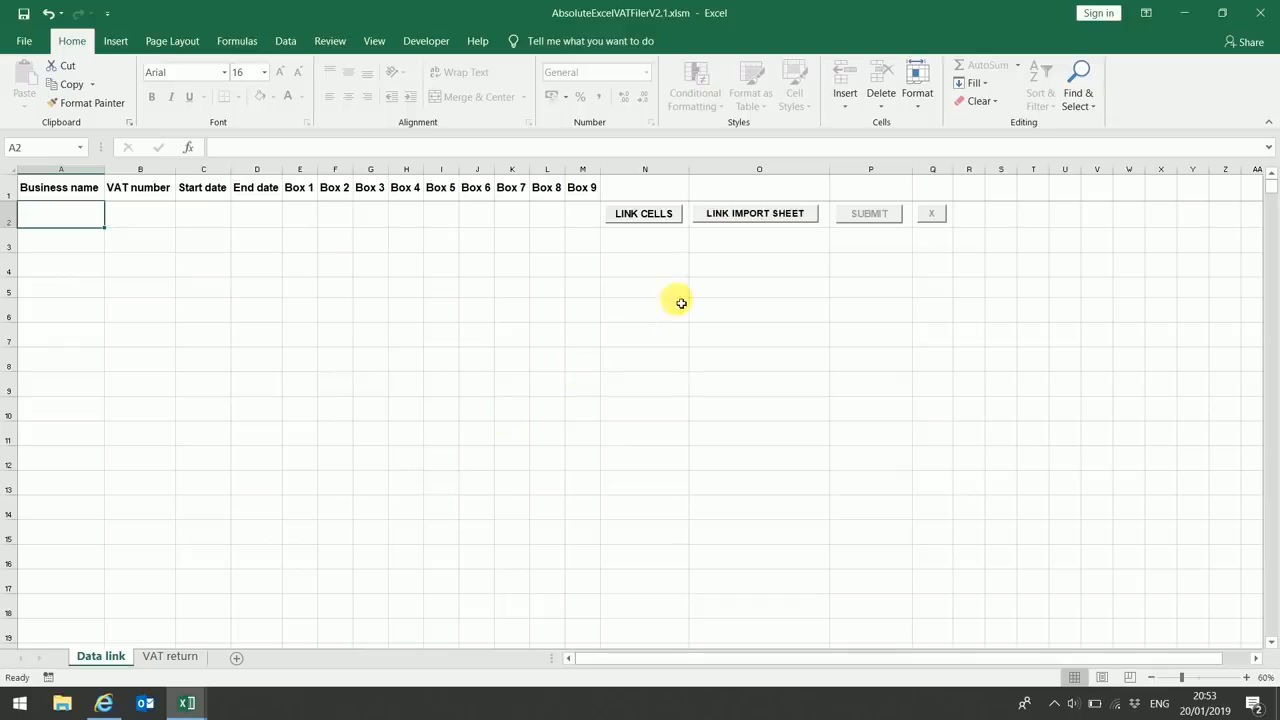
# Step: Link the Data link row to the import sheet in cashbook.xlsx and send its figures to the VAT submission summary
pyautogui.click(755, 214)
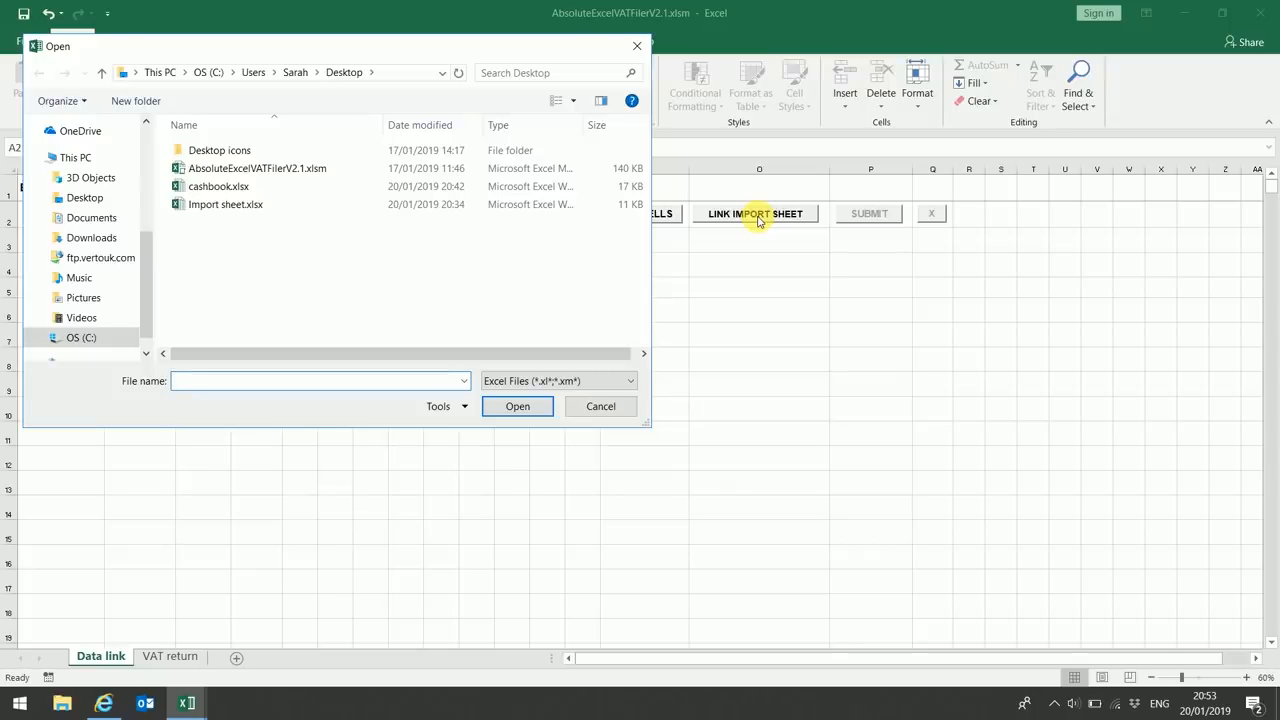
pyautogui.doubleClick(299, 187)
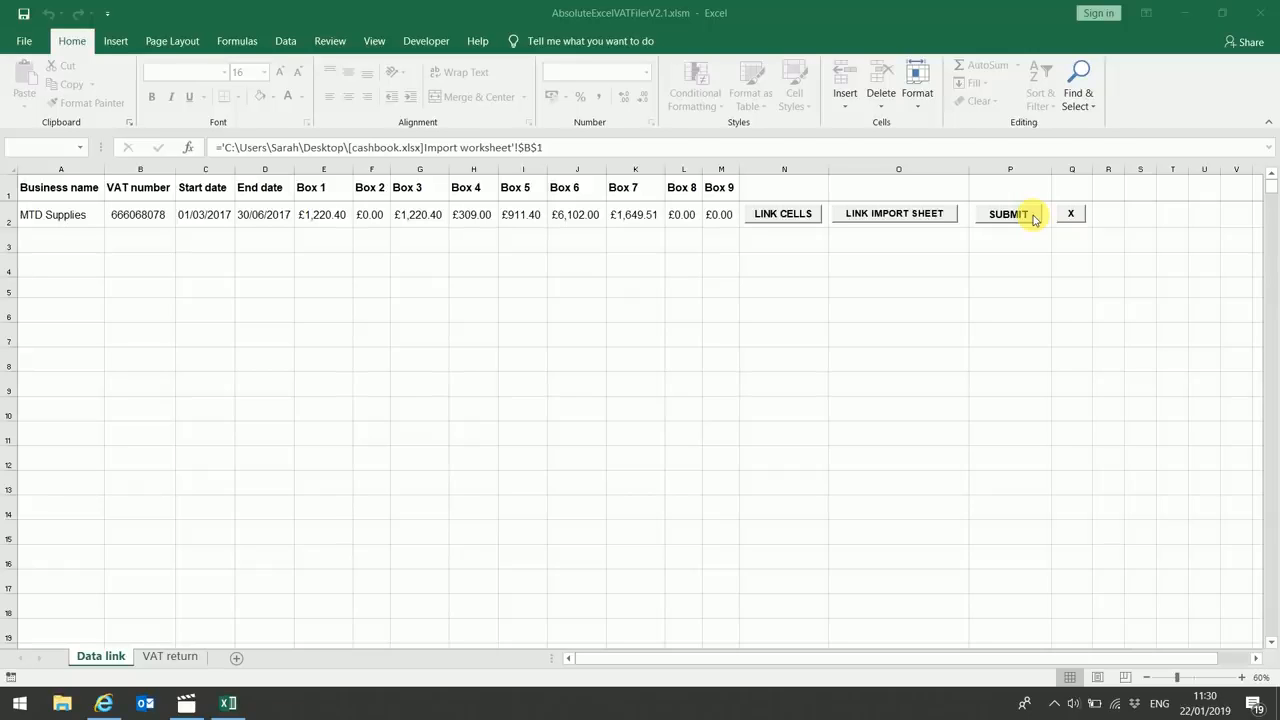
pyautogui.click(1035, 219)
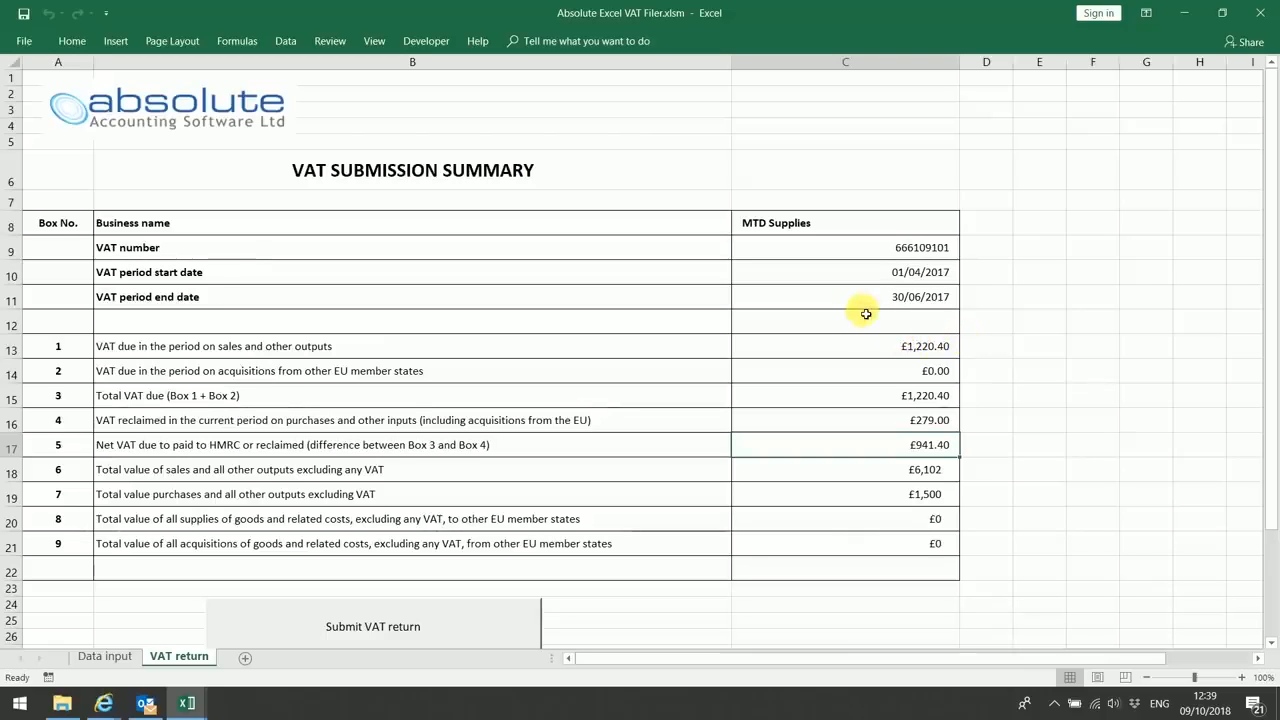
# Step: Submit the VAT return from the VAT submission summary, ticking the declaration to confirm and finalise it
pyautogui.scroll(-1, 863, 317)
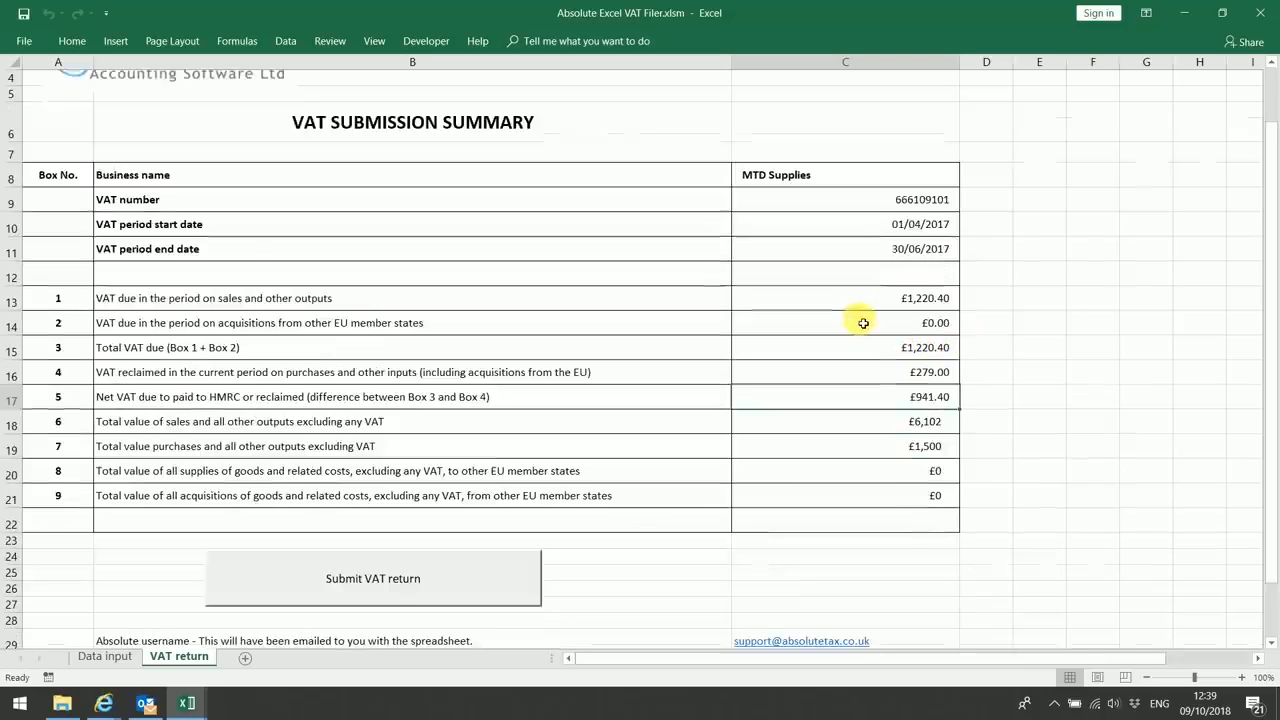
pyautogui.scroll(-1, 860, 320)
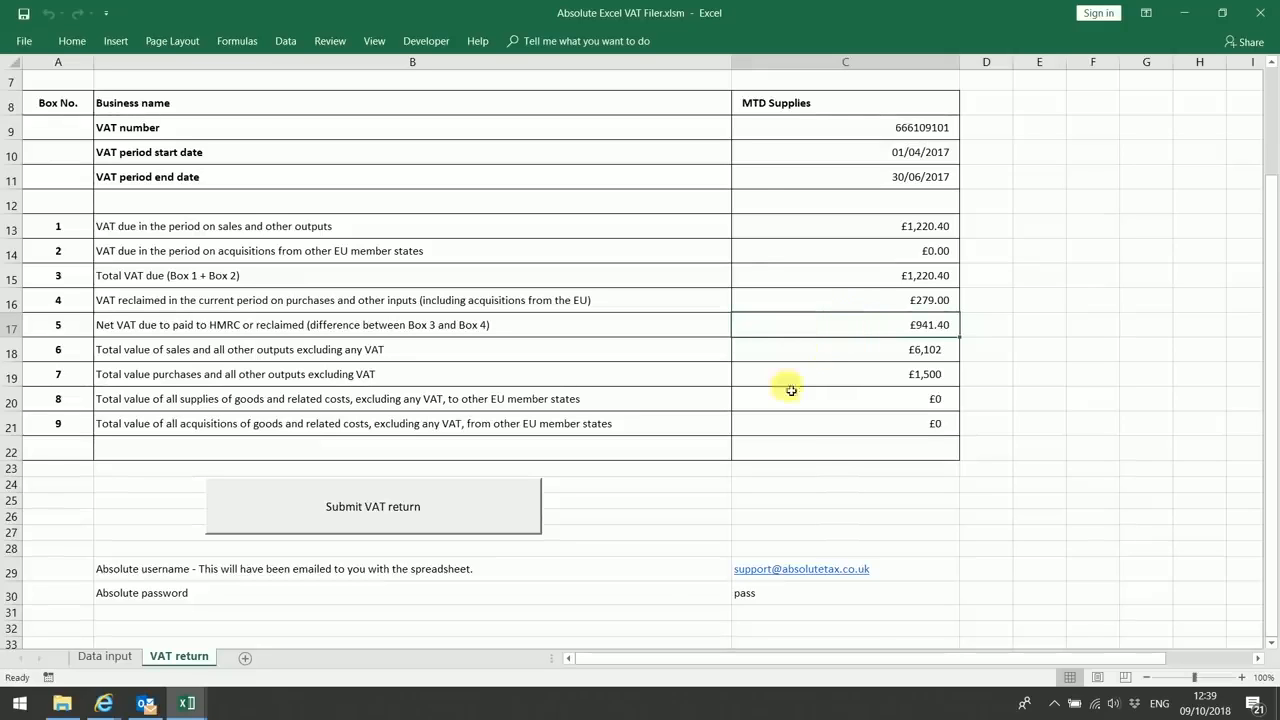
pyautogui.click(492, 510)
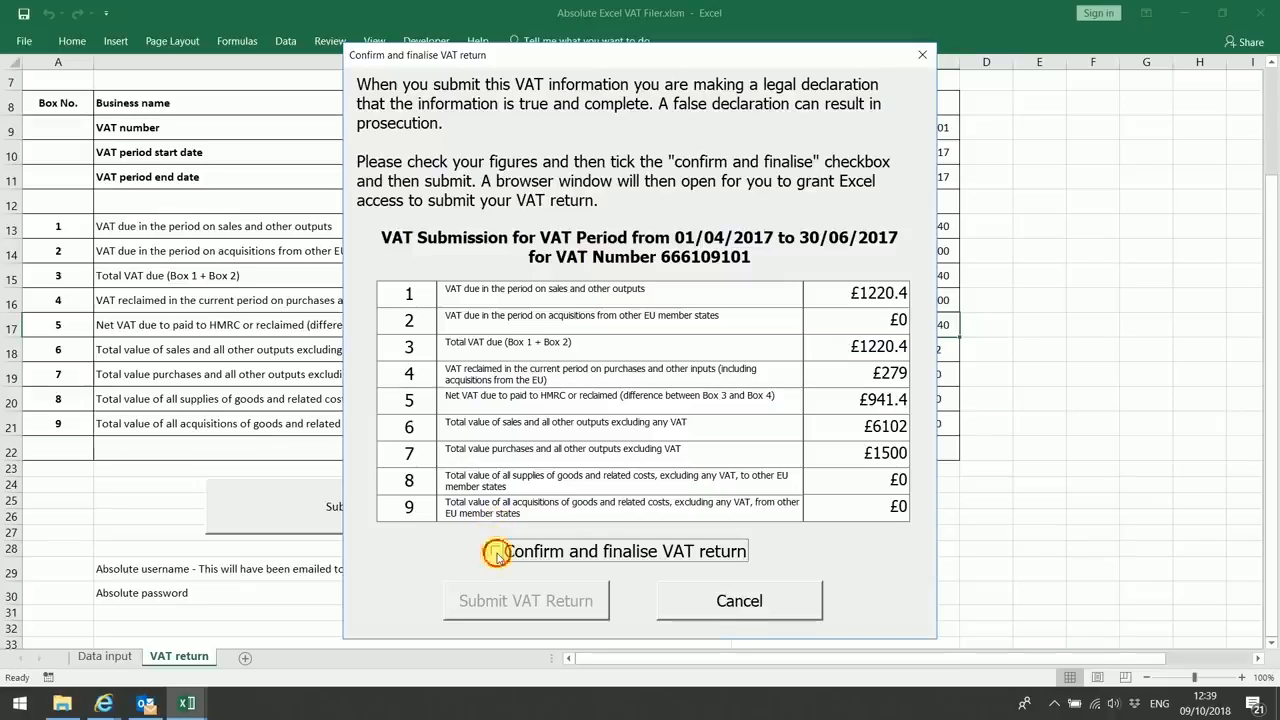
pyautogui.click(496, 553)
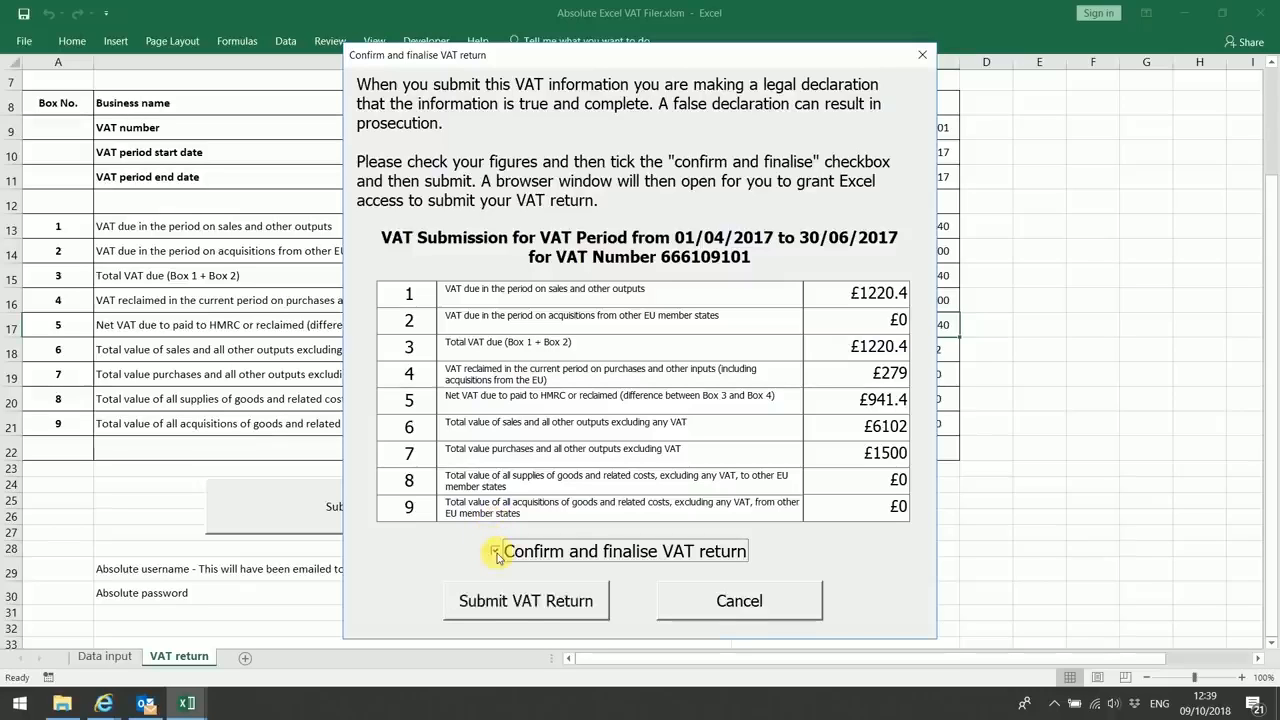
pyautogui.click(495, 604)
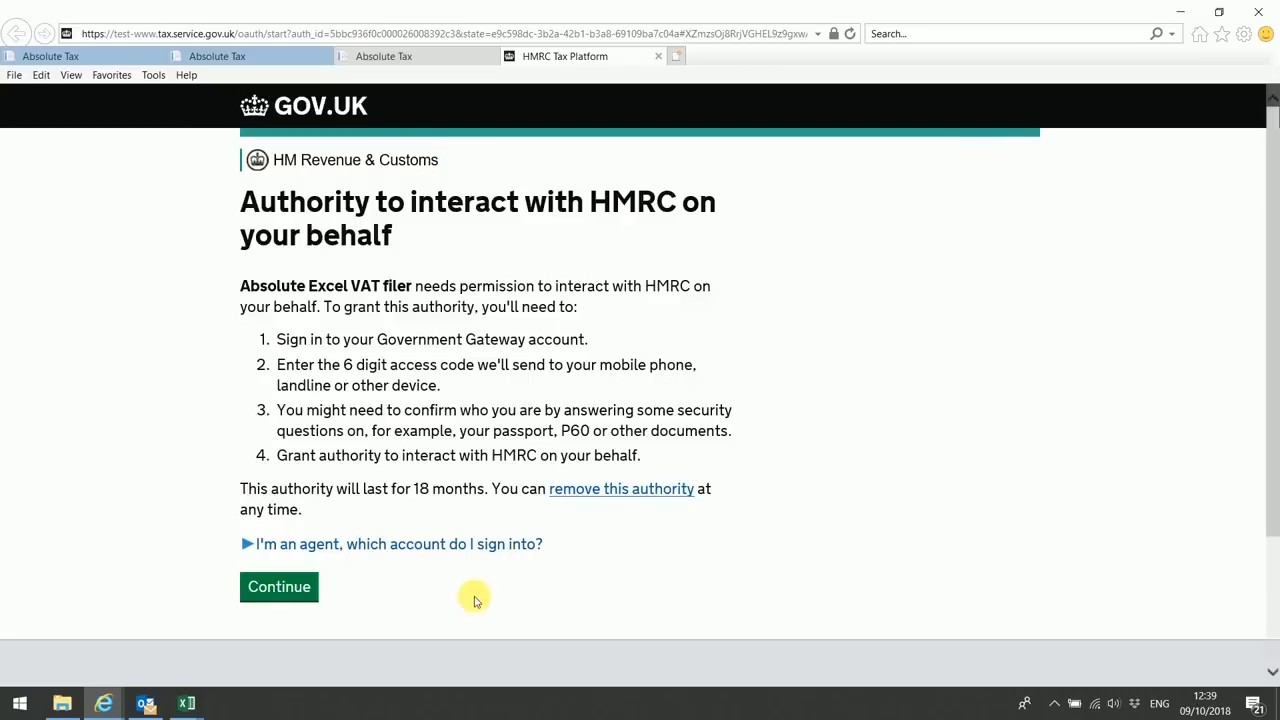
# Step: Sign in to HMRC with the copied test user ID and account password, and grant Absolute Excel VAT filer authority
pyautogui.click(306, 594)
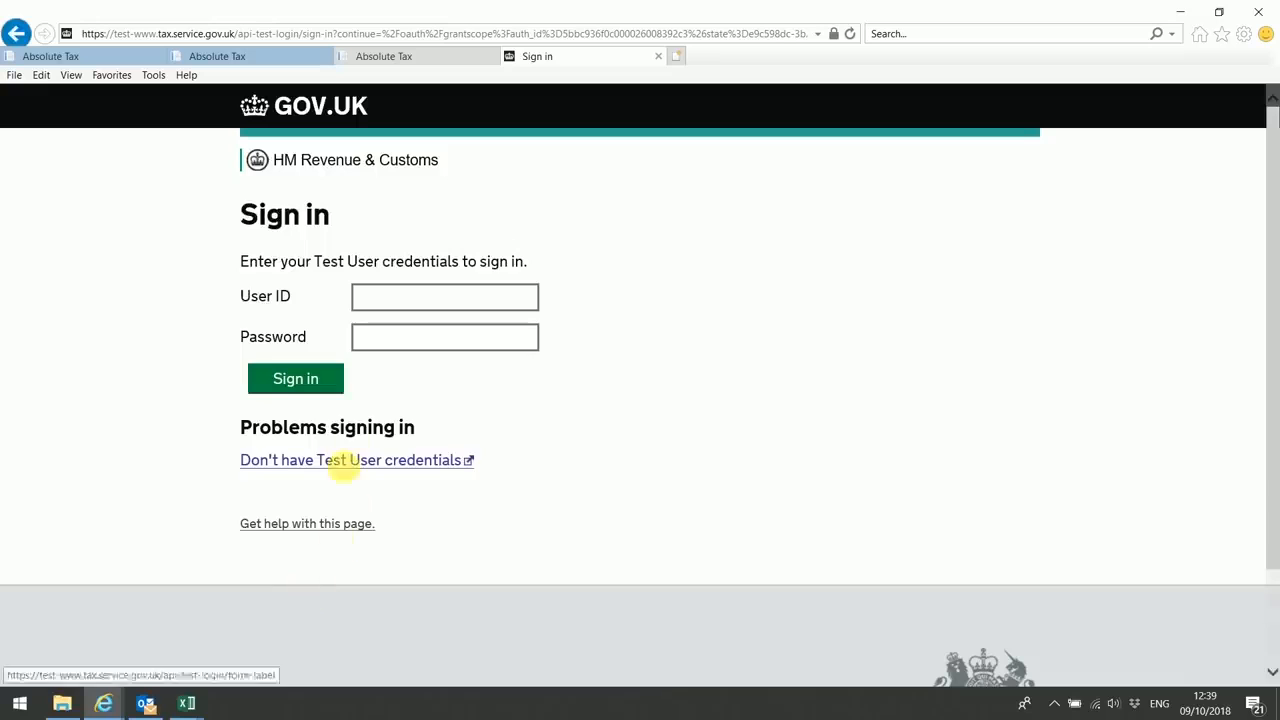
pyautogui.click(446, 295)
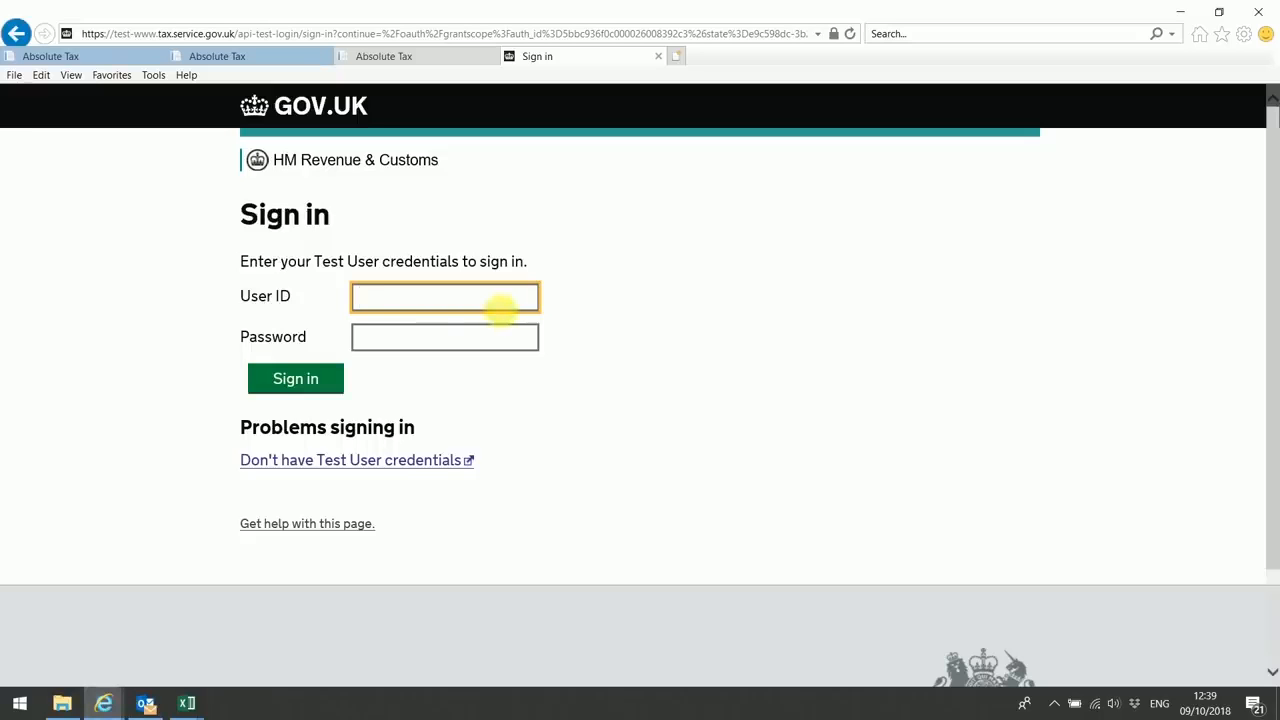
pyautogui.rightClick(491, 296)
pyautogui.click(508, 360)
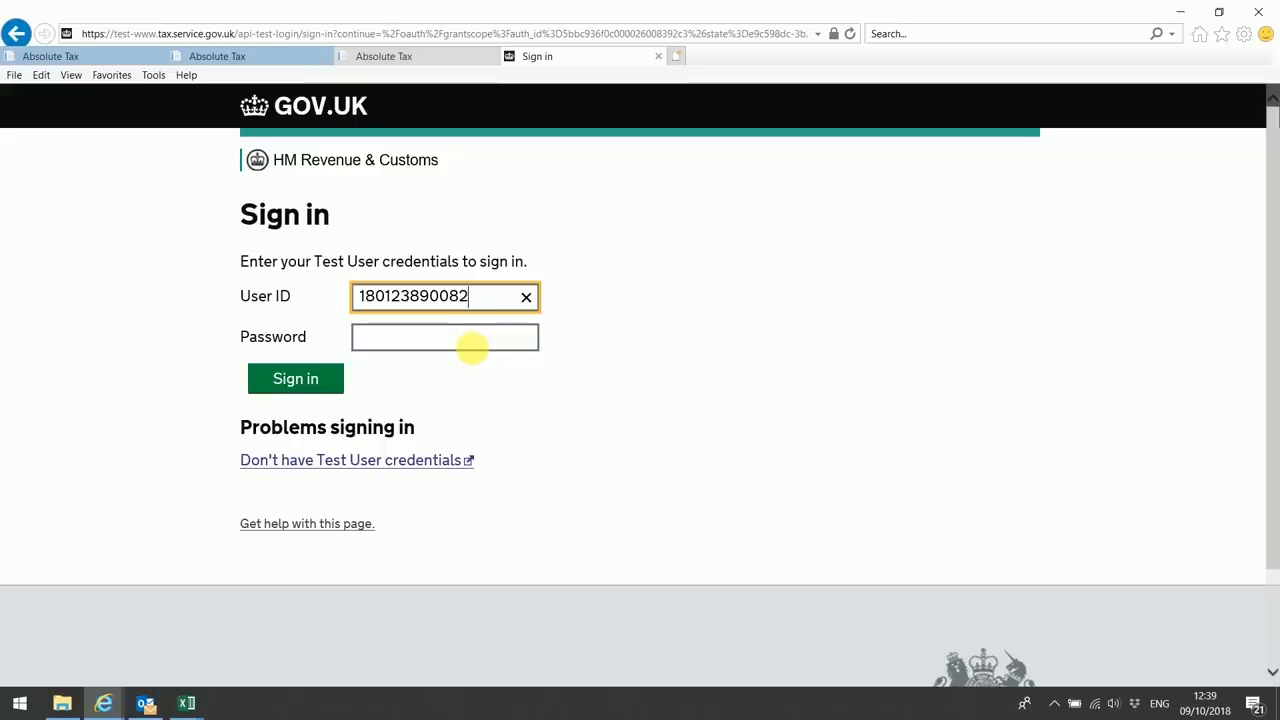
pyautogui.rightClick(420, 338)
pyautogui.click(450, 397)
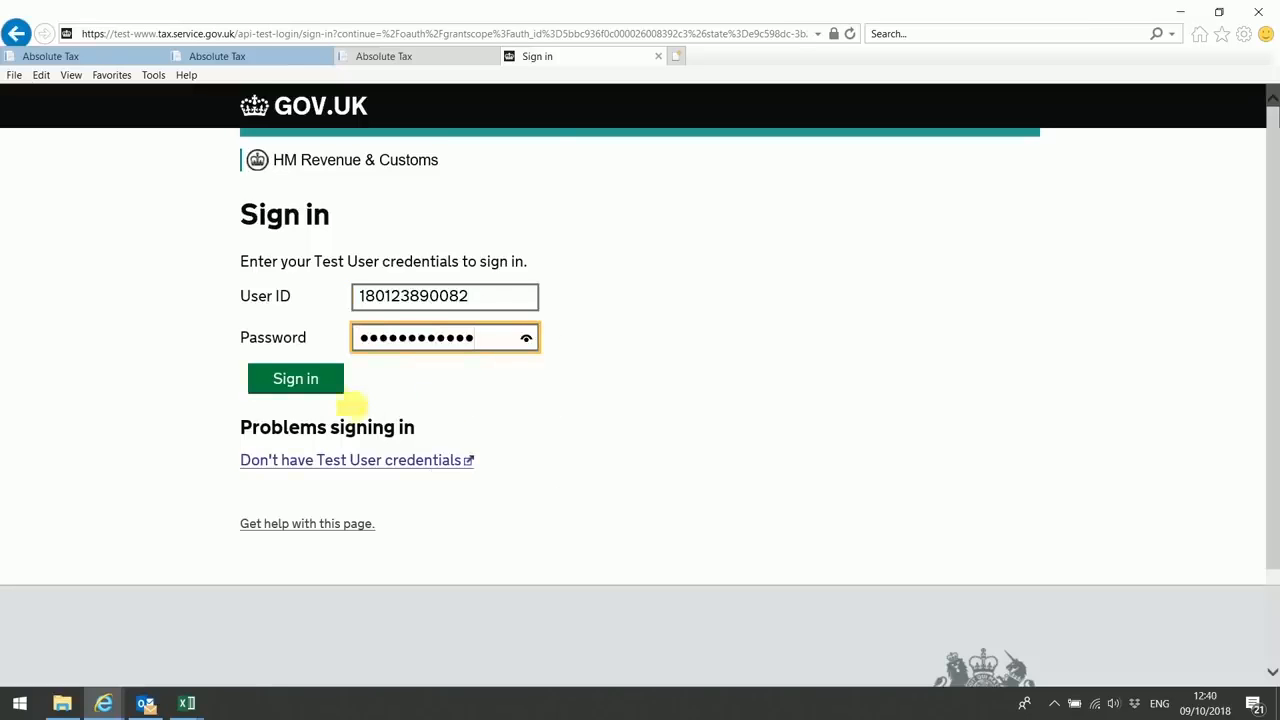
pyautogui.click(322, 379)
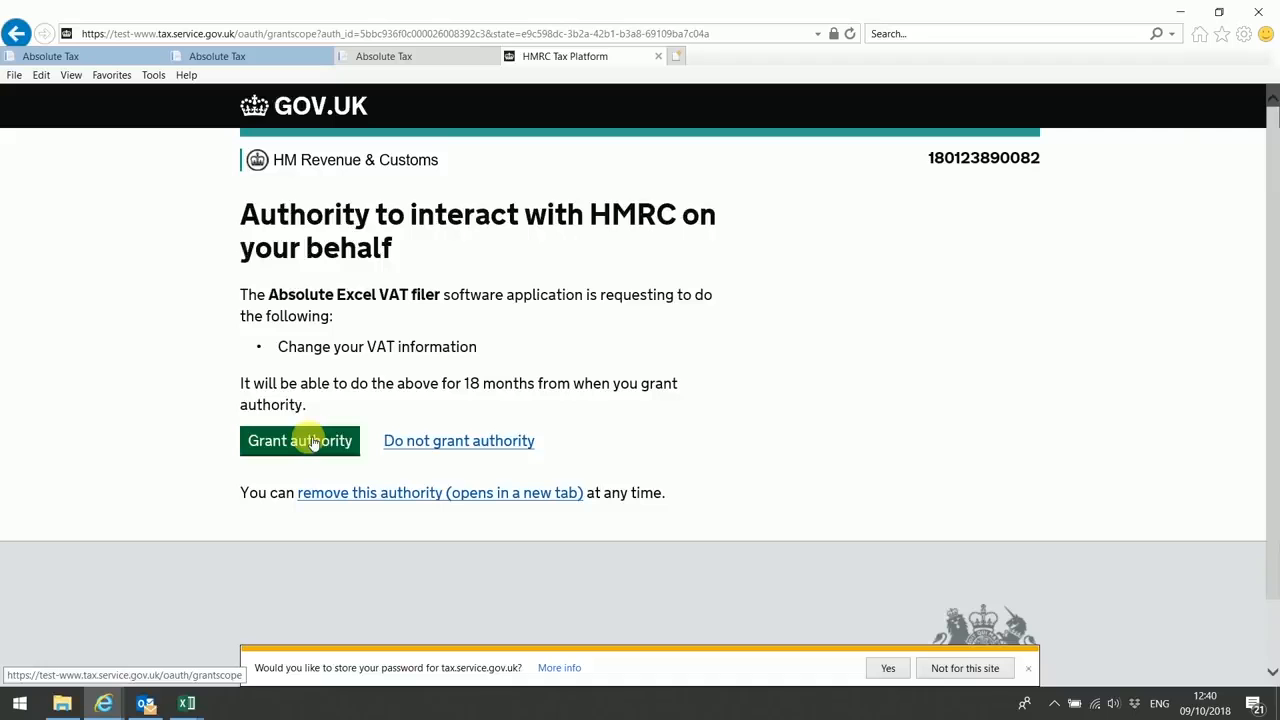
pyautogui.click(312, 443)
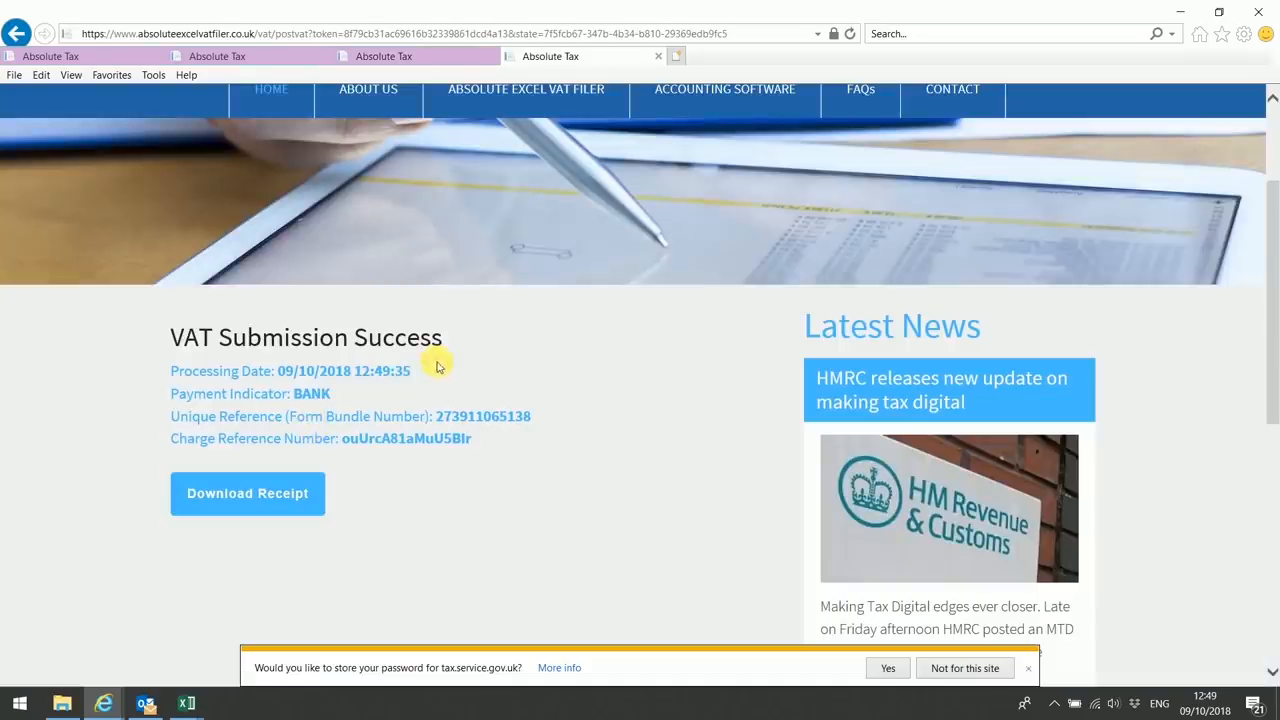
# Step: Download and open the receipt VAT-Receipt.pdf, and review its HMRC response and the table of transmitted box values
pyautogui.click(266, 502)
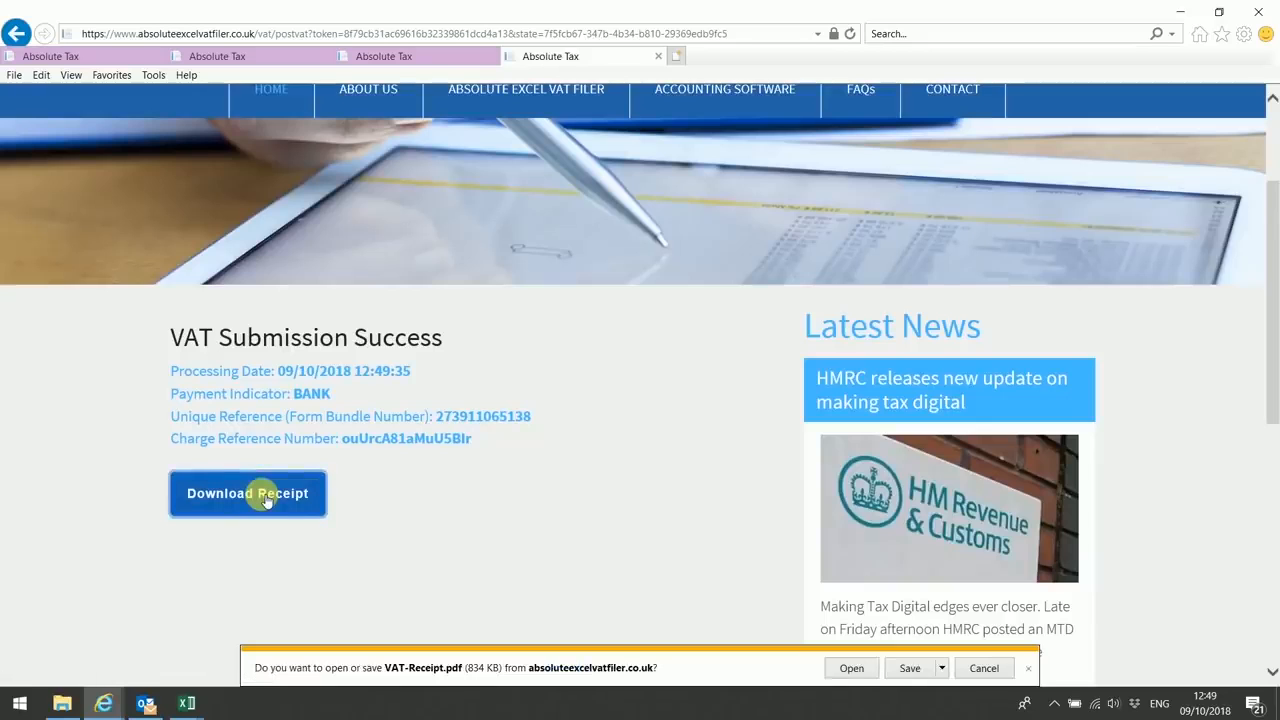
pyautogui.click(847, 672)
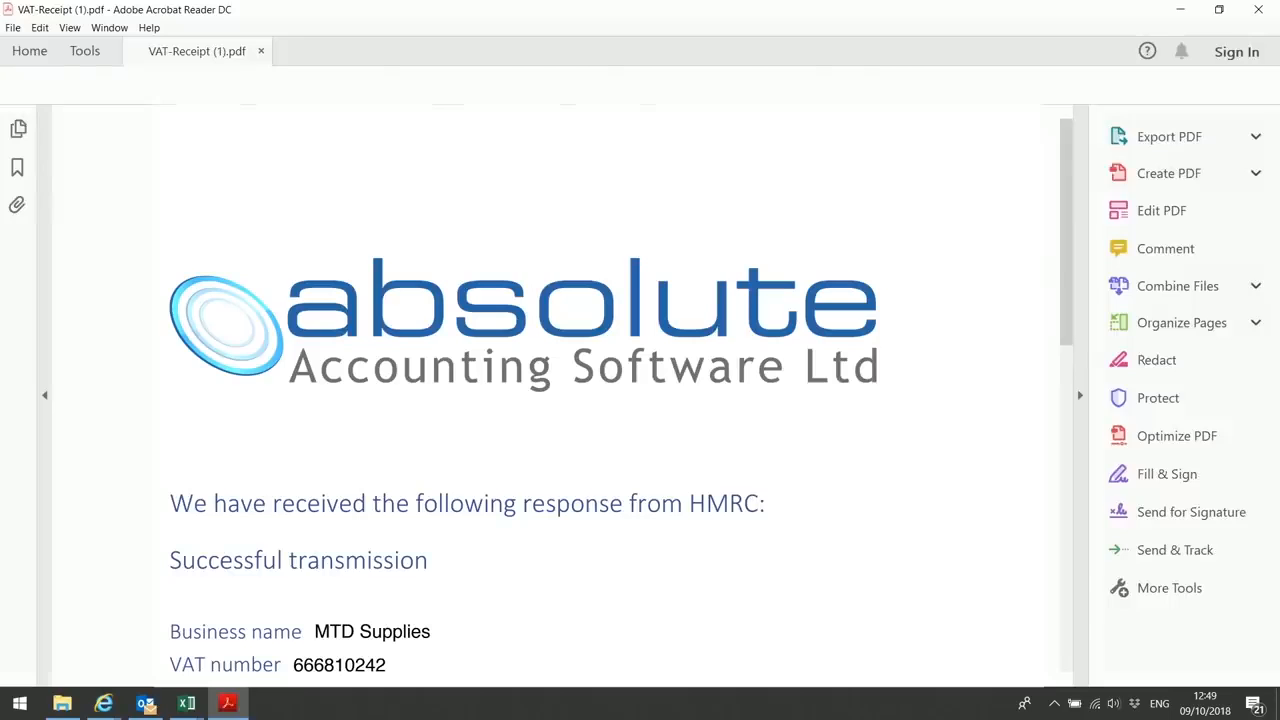
pyautogui.scroll(-3, 560, 395)
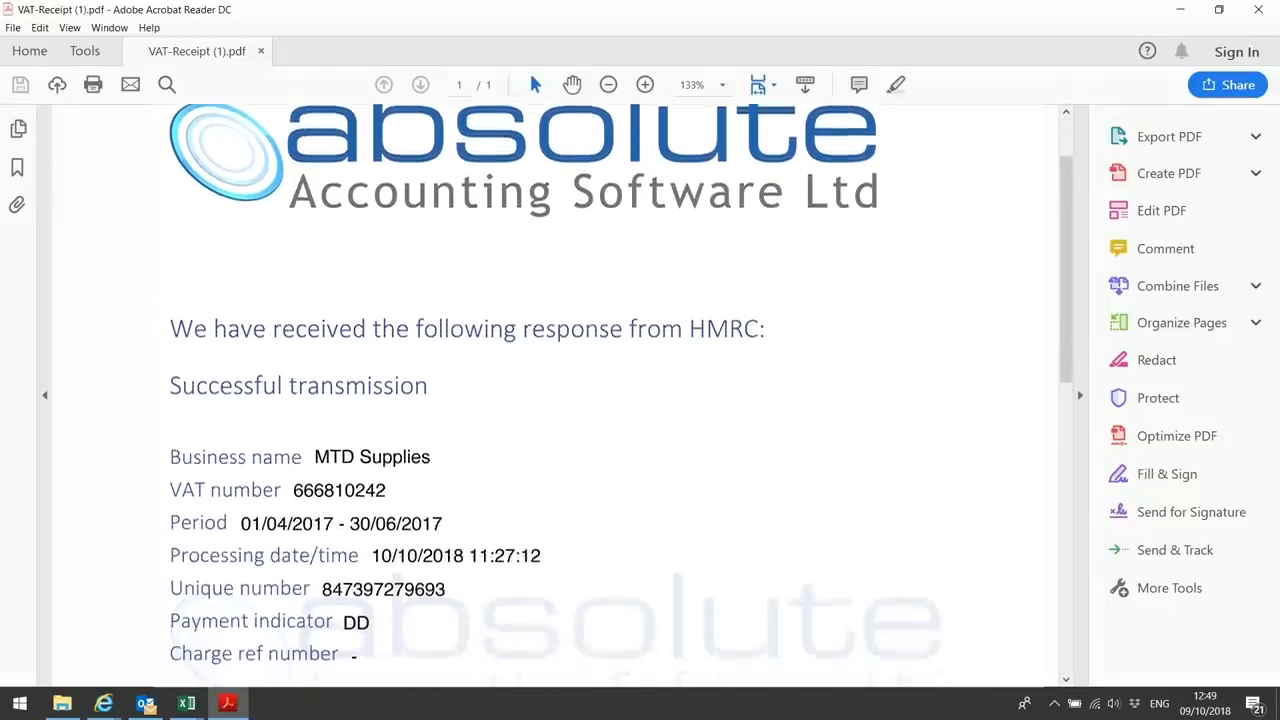
pyautogui.scroll(-5, 560, 395)
pyautogui.scroll(-5, 560, 395)
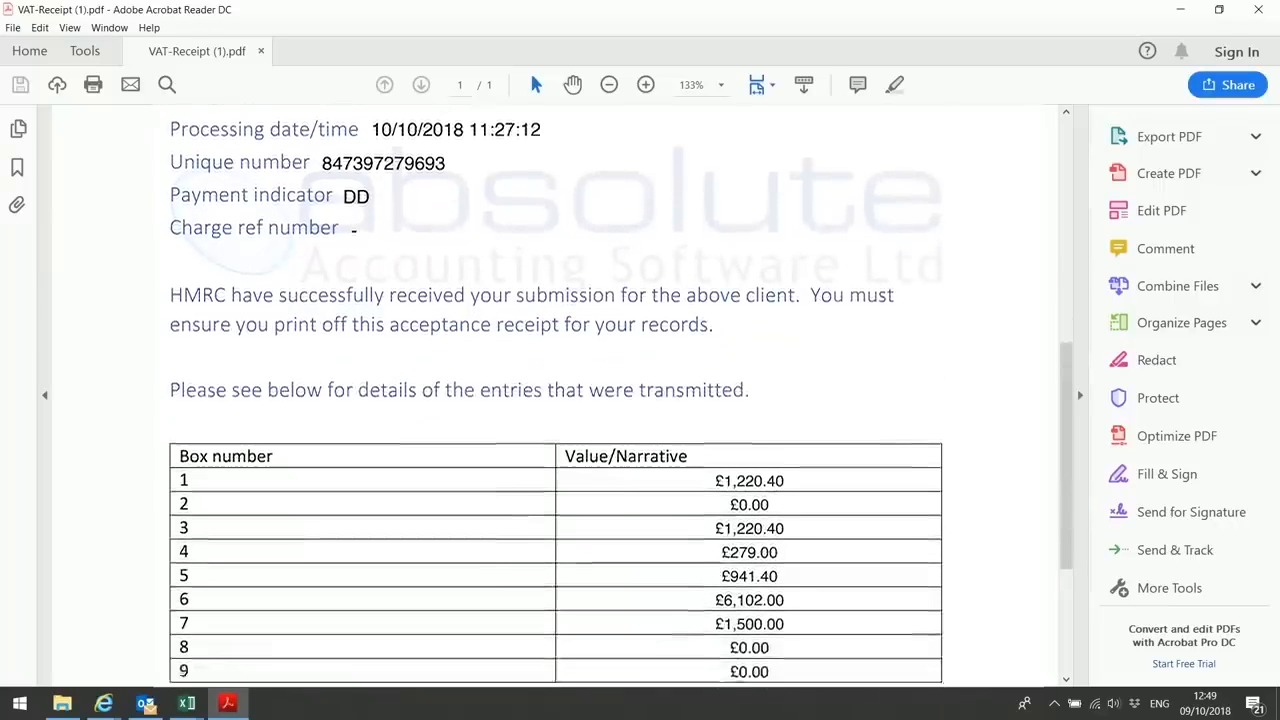
pyautogui.scroll(-5, 560, 395)
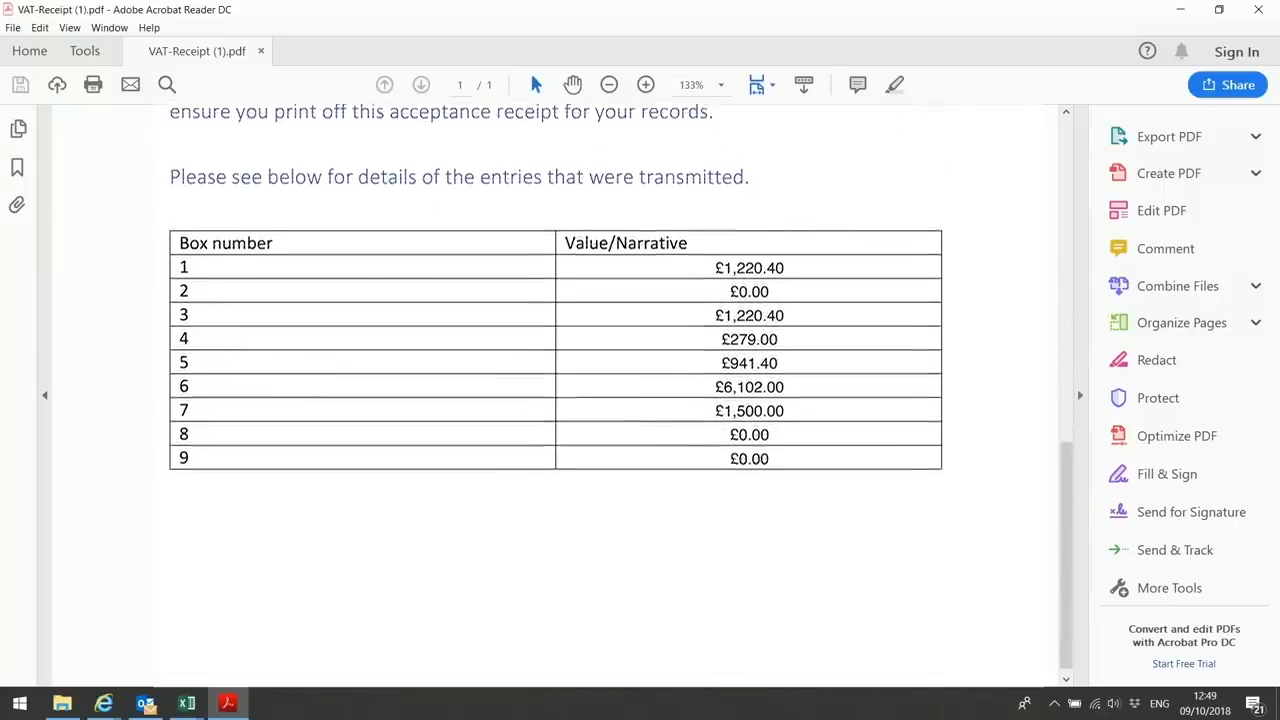
pyautogui.scroll(-1, 560, 395)
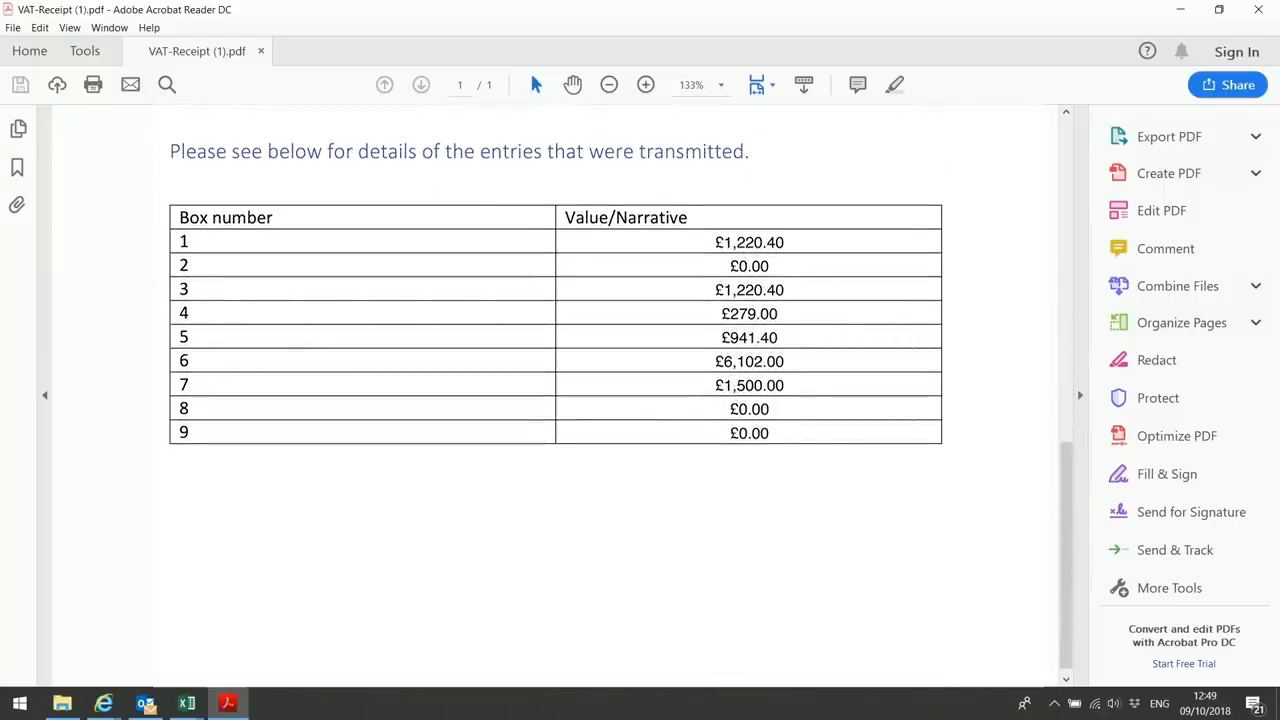